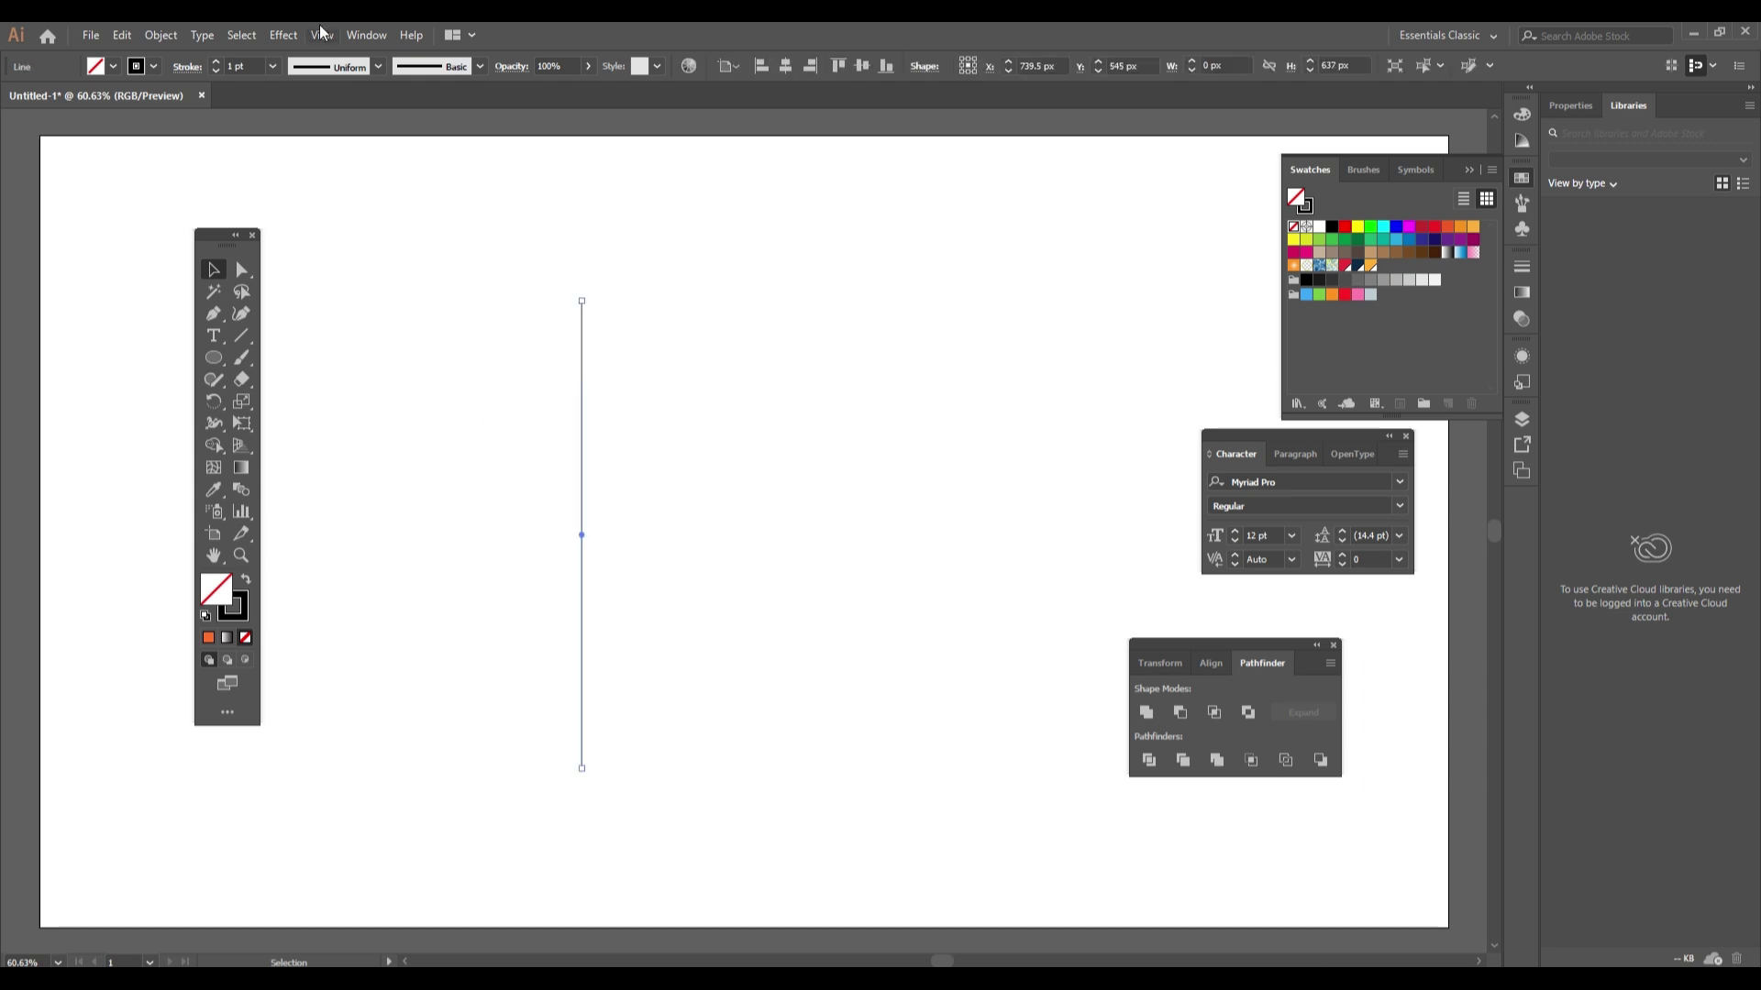
Start a Zig Zag effect on the vertical line with smooth points, 3 ridges per segment and the preview turned on.
left_click(286, 35)
mouse_move(355, 185)
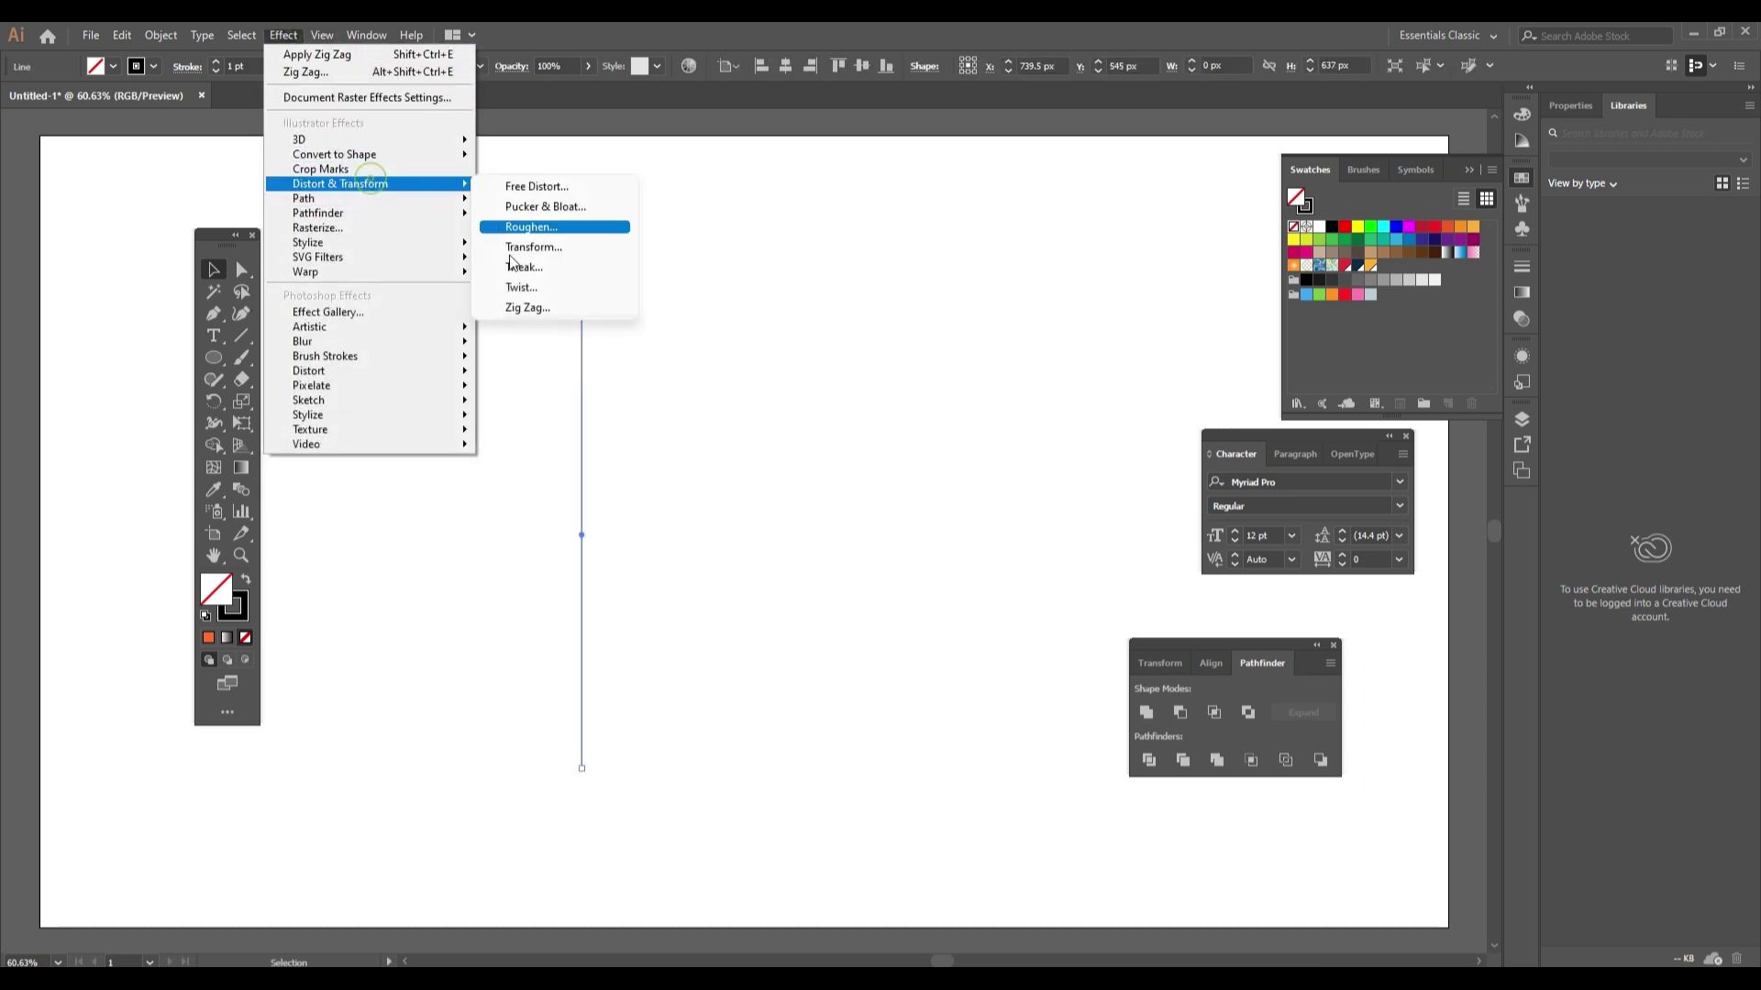
left_click(561, 311)
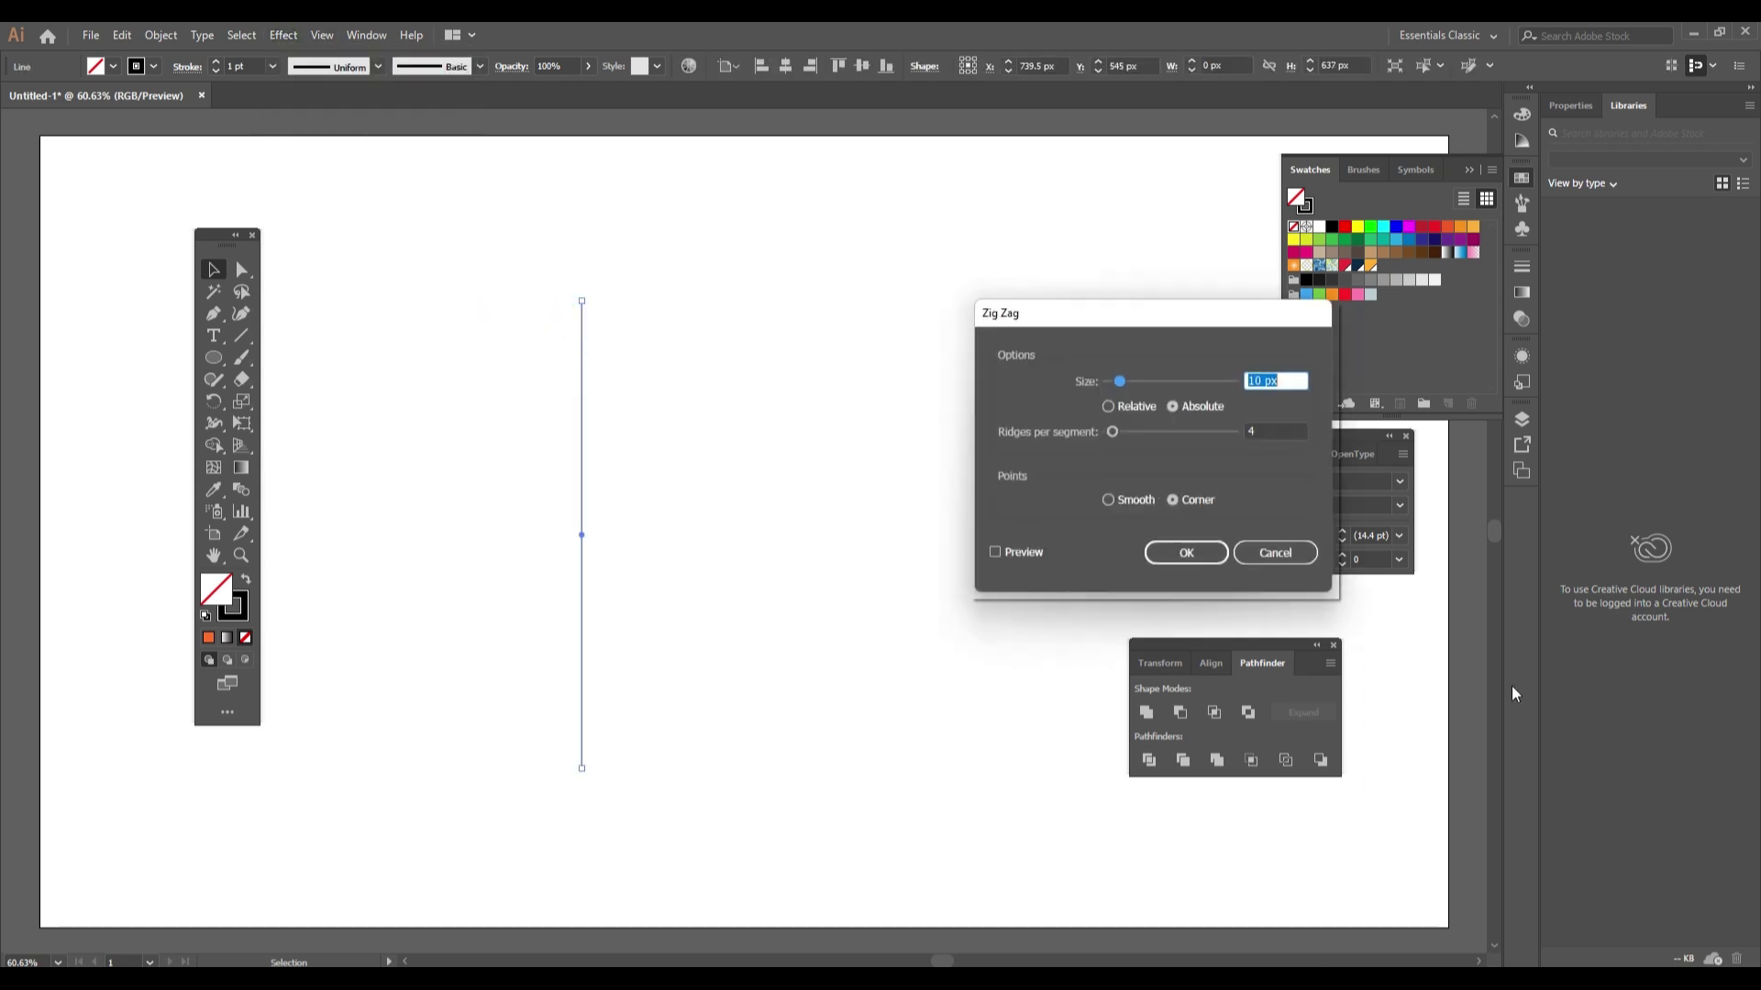
left_click(1107, 500)
left_click(995, 552)
left_click(1274, 430)
key("Down")
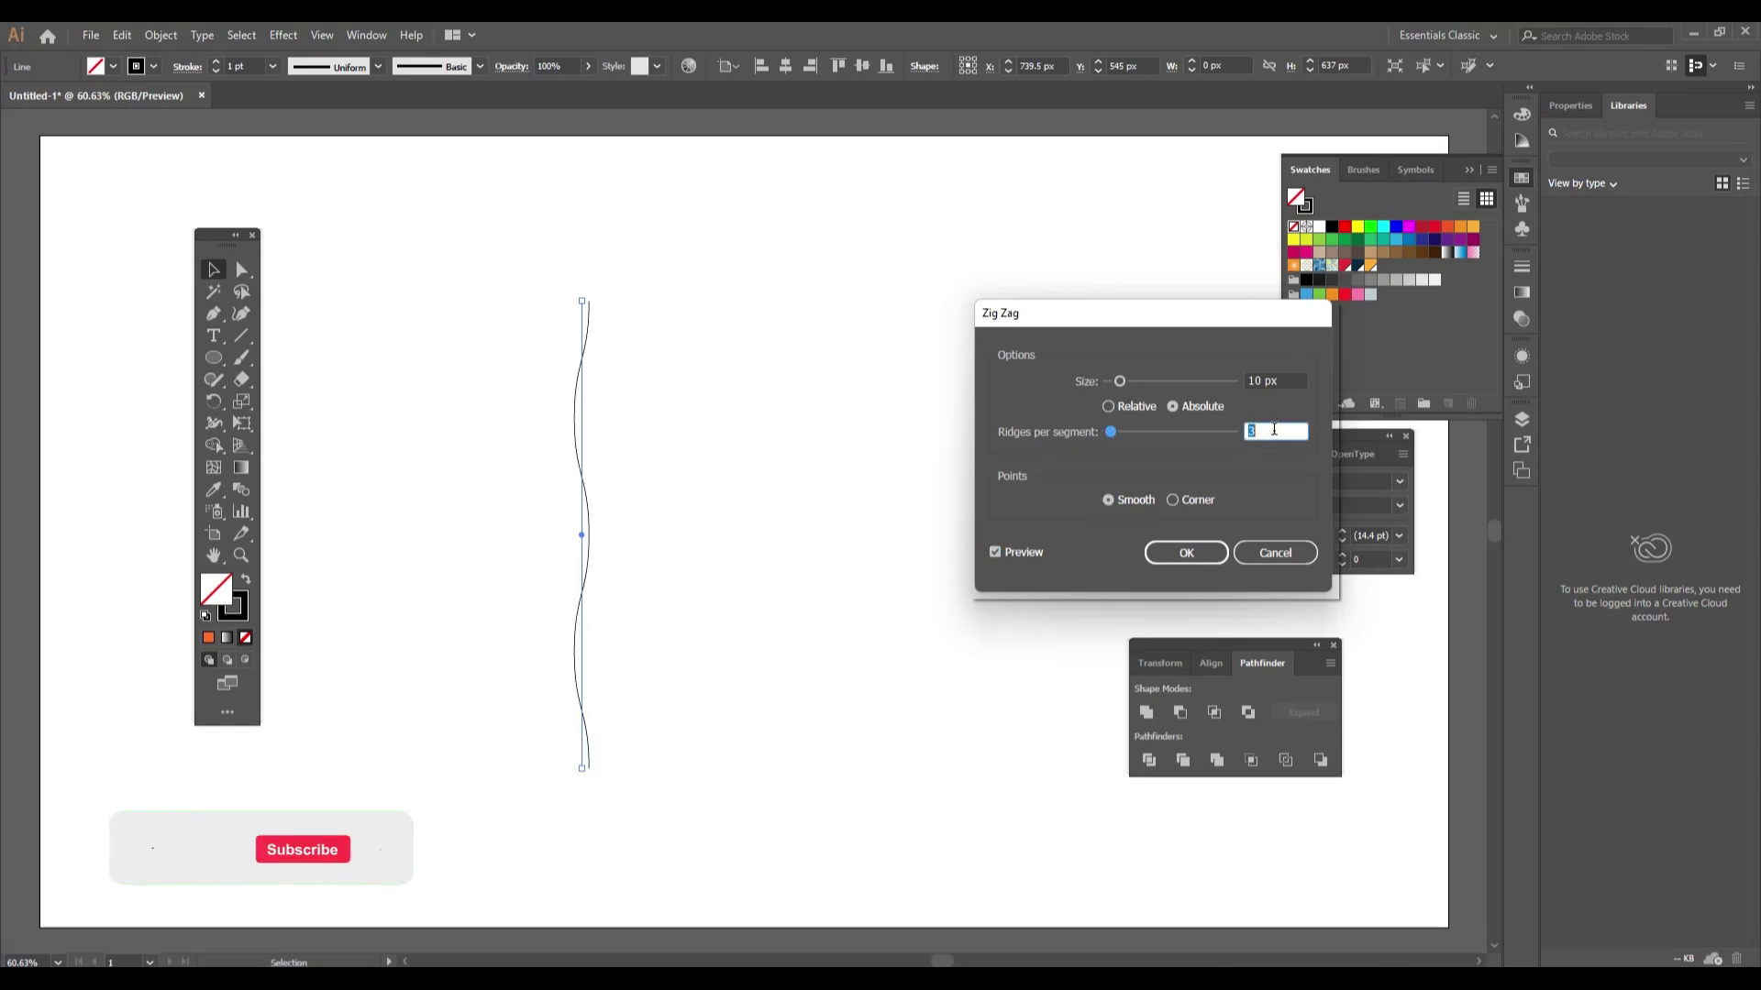
Set the Zig Zag size to 50 px and apply the effect to the line.
left_click(1264, 382)
key("Up")
key("Up")
key("Up")
key("Up")
key("Up")
key("Up")
key("Up")
key("Up")
key("Up")
key("Up")
key("Up")
key("Up")
key("Up")
key("Up")
key("Up")
key("Up")
key("Up")
key("Up")
key("Up")
key("Up")
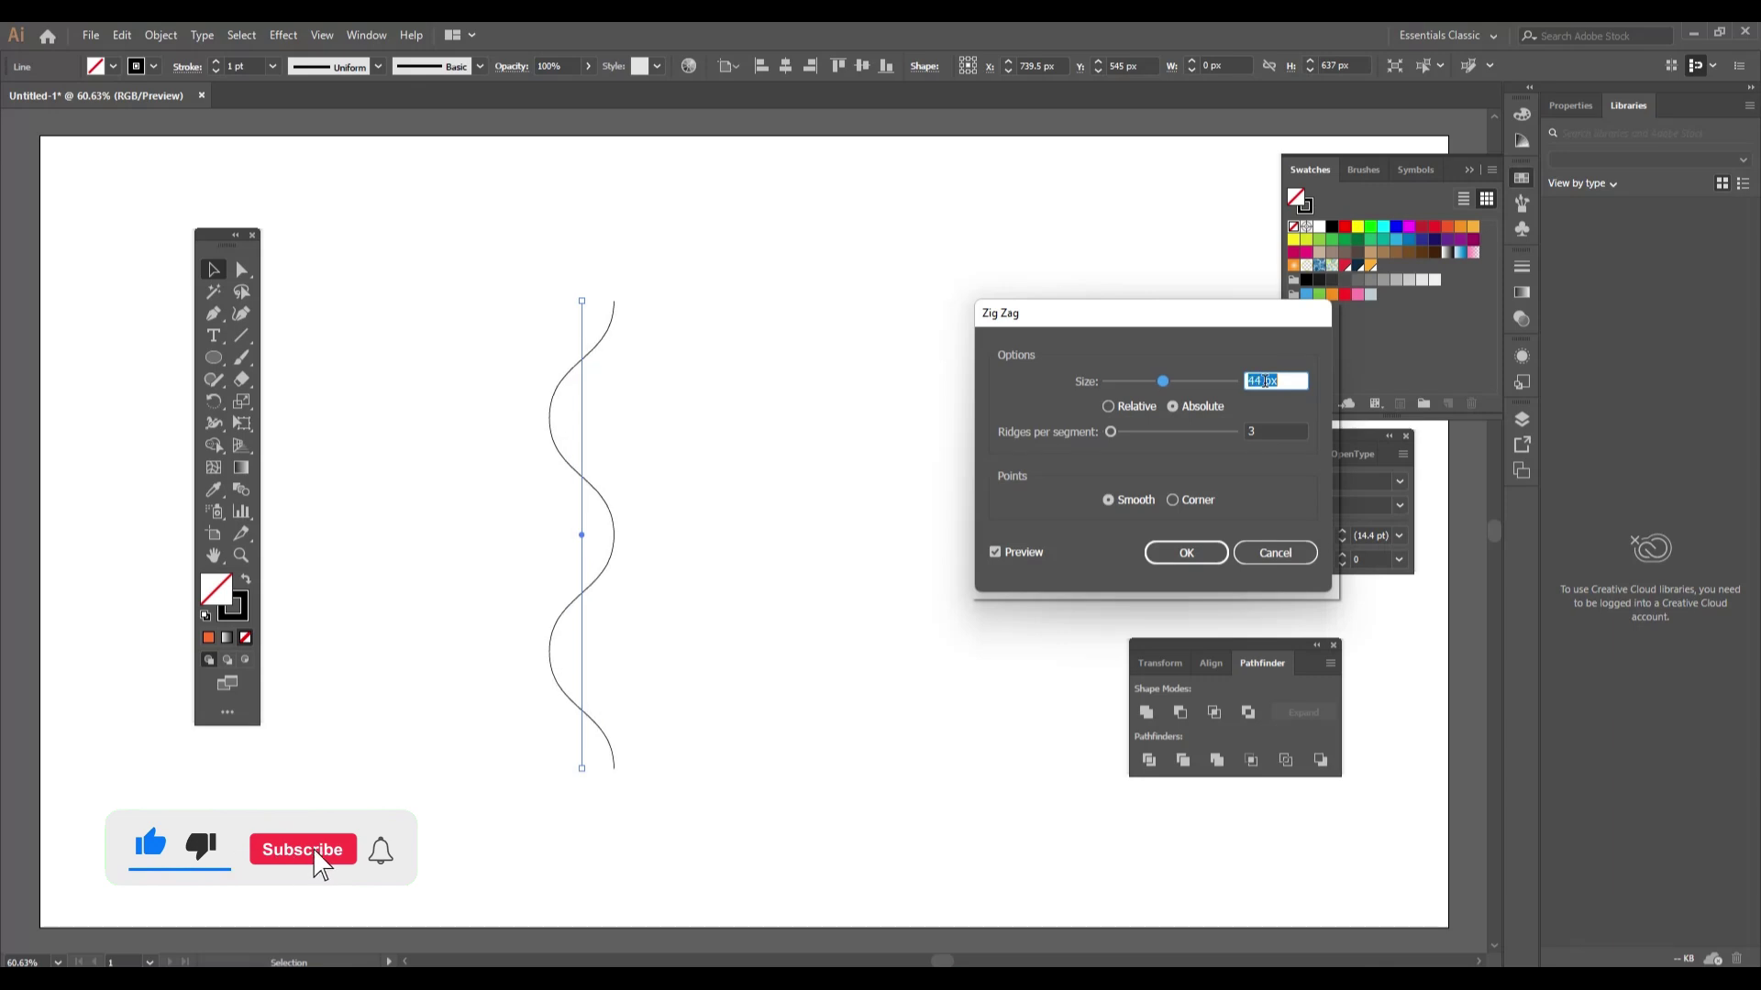
key("Down")
key("Down")
key("Up")
key("Up")
key("Up")
key("Up")
key("Up")
key("Up")
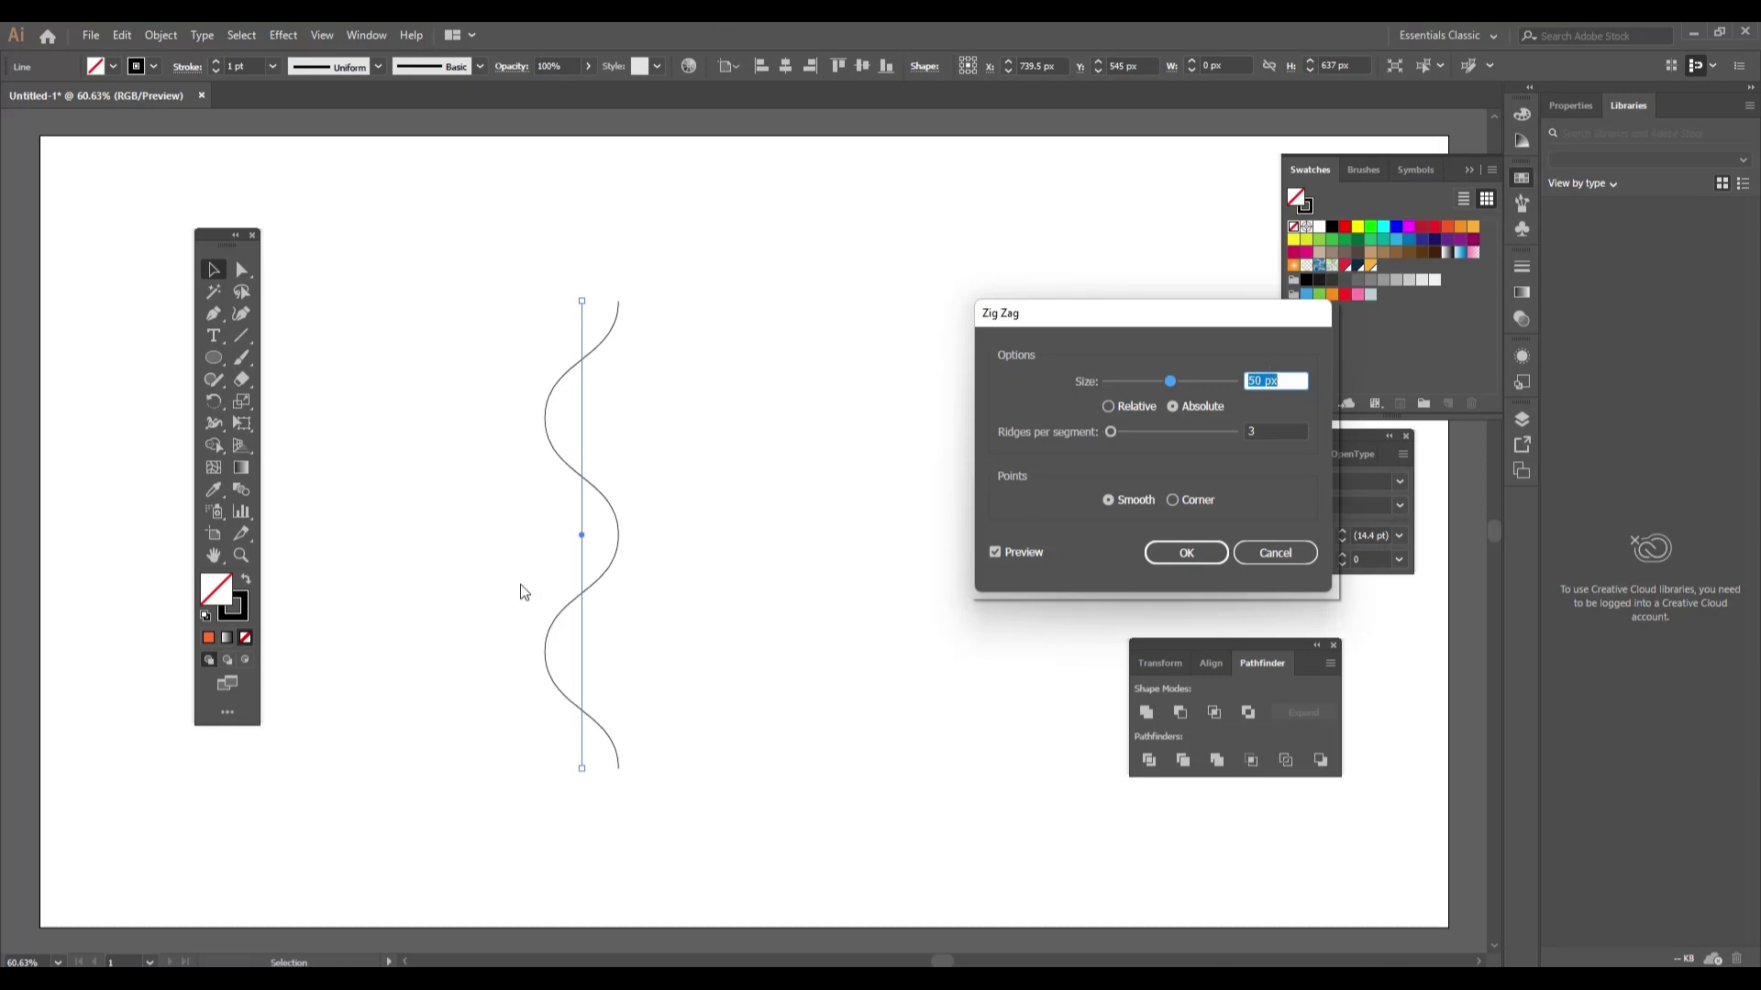
left_click(1188, 552)
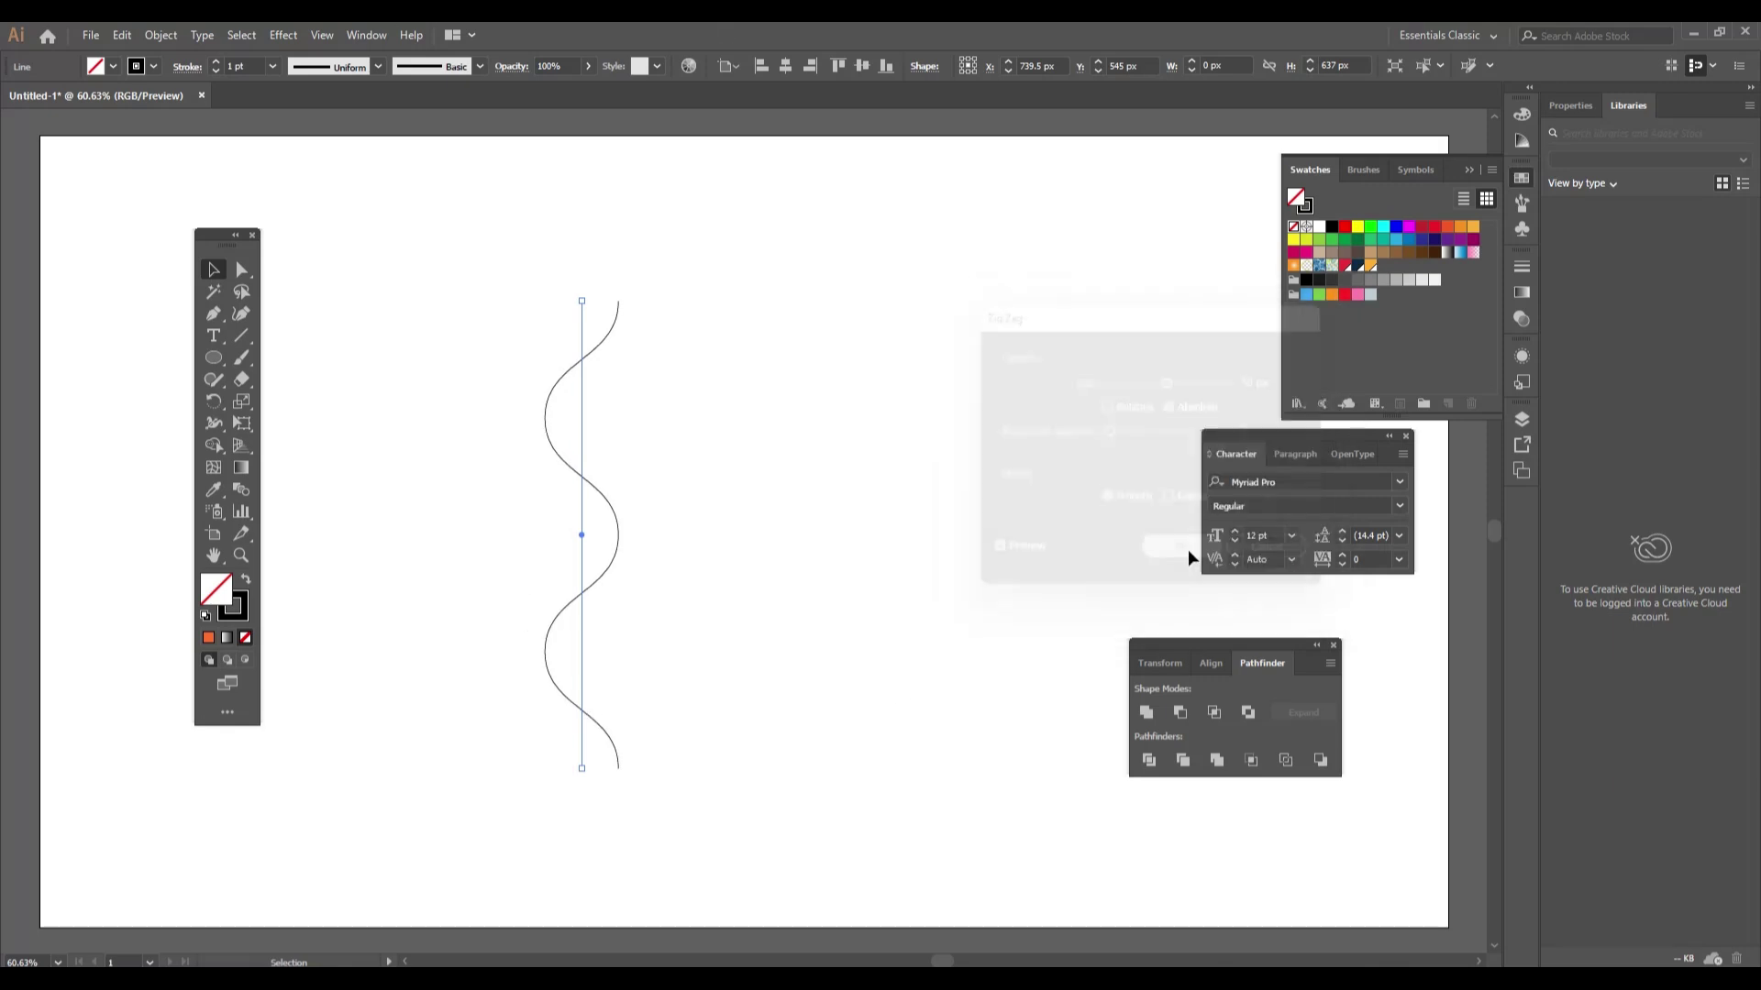
Set the wavy line's stroke weight to 60 pt.
left_click(215, 62)
left_click(215, 62)
left_click(215, 62)
left_click(215, 62)
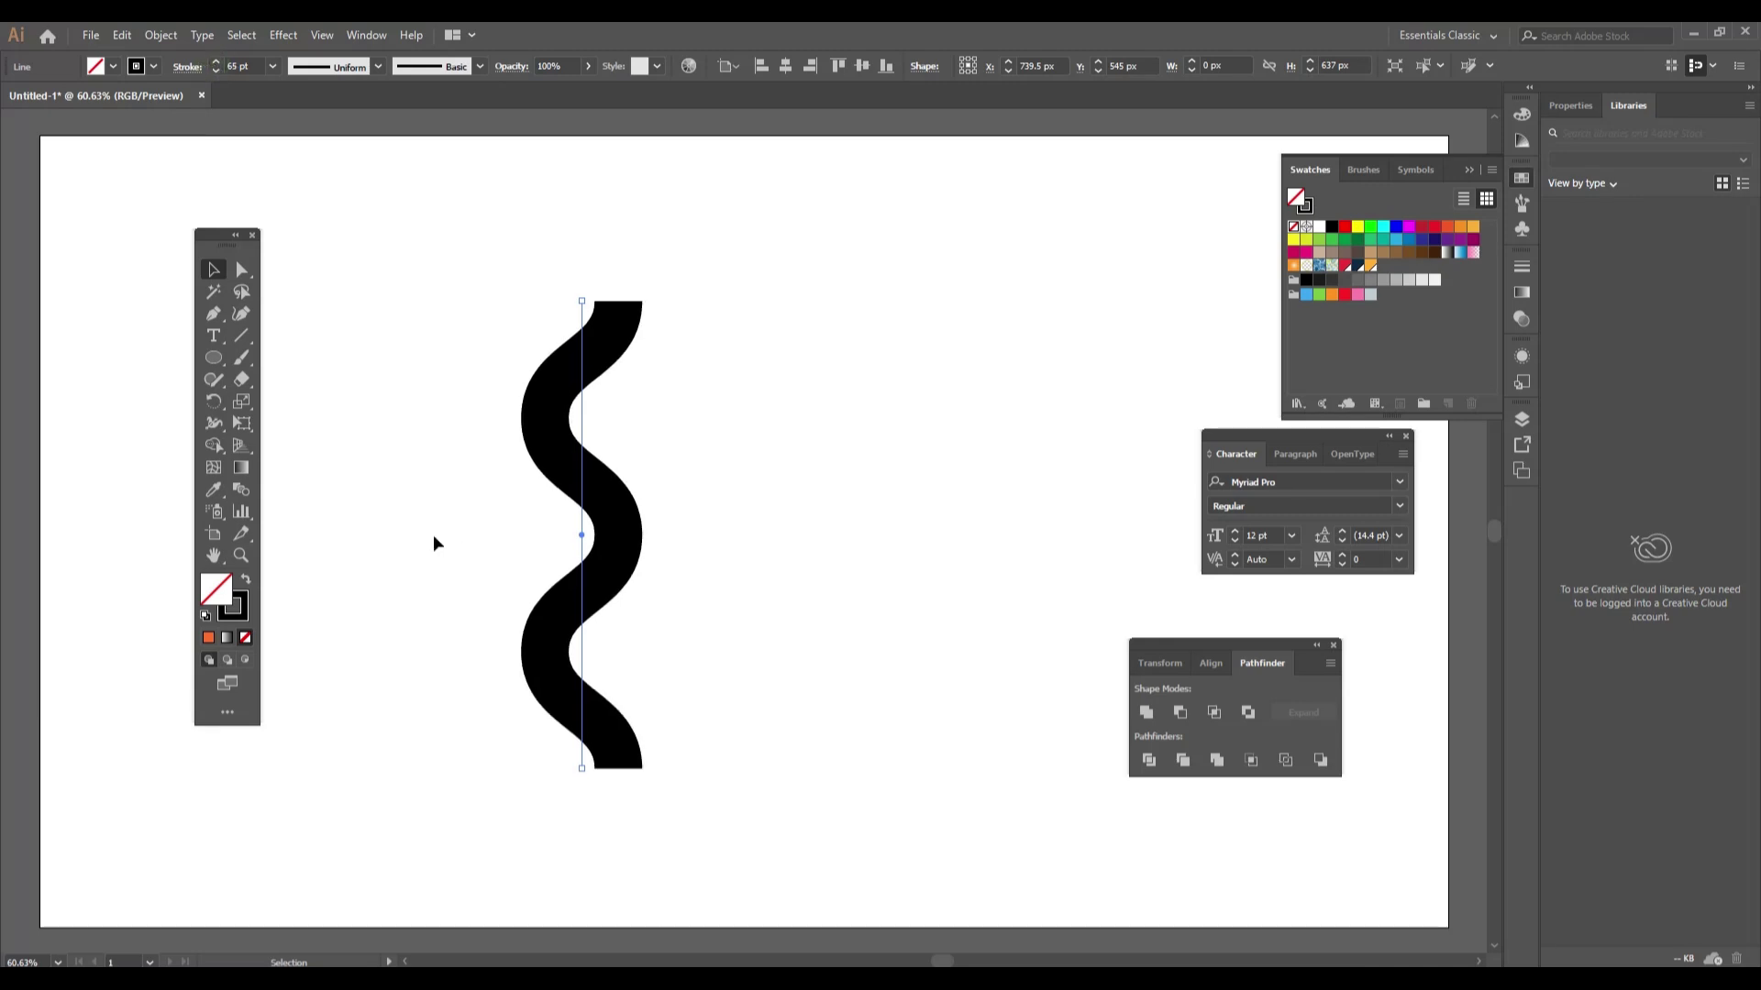
left_click(216, 70)
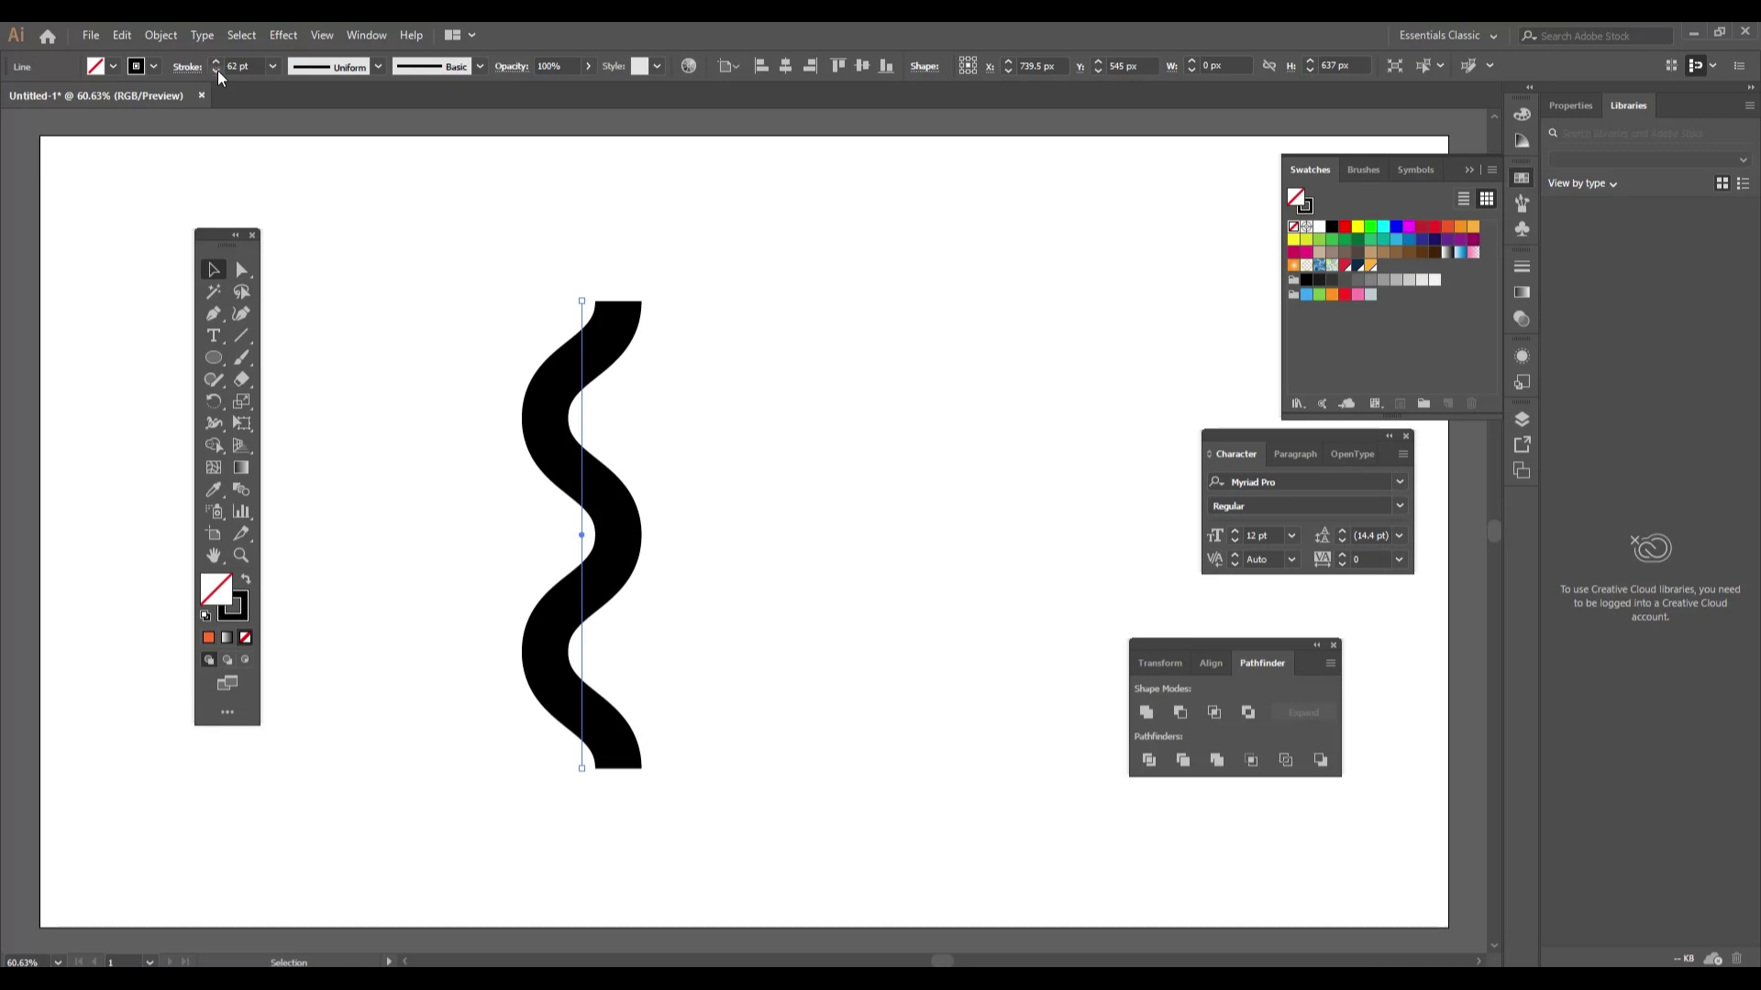
Expand the wavy line's appearance, and expand its fill and stroke into a solid shape.
left_click(151, 34)
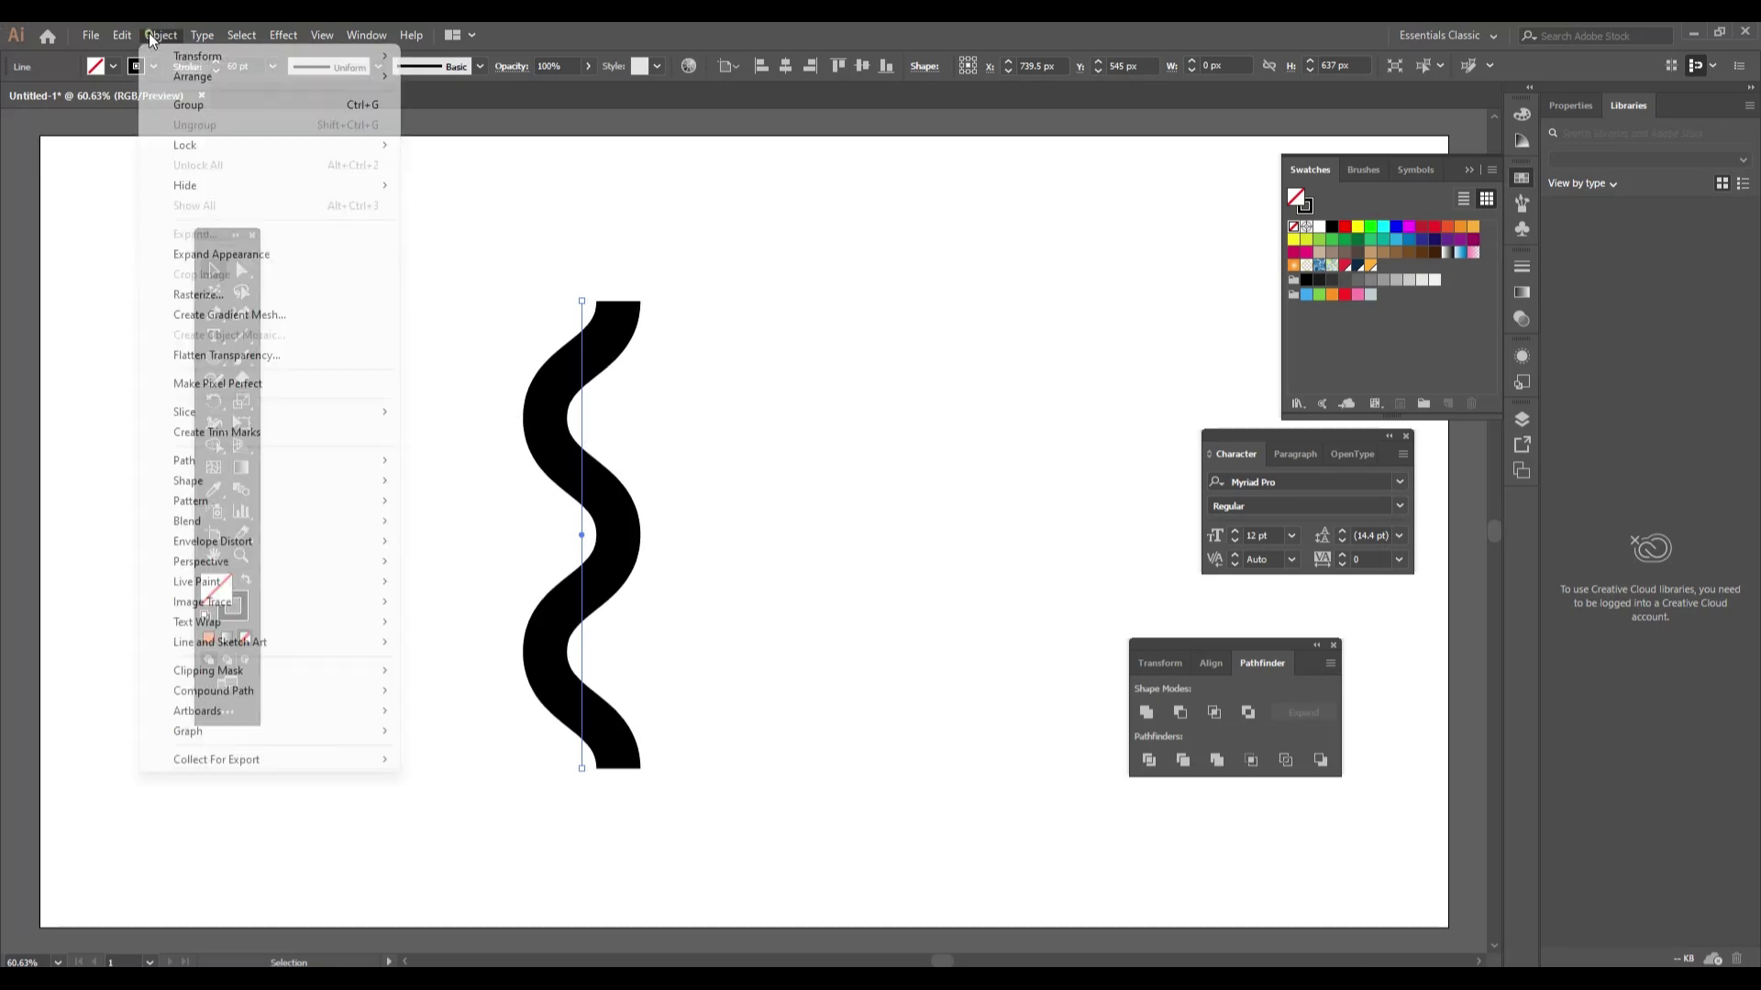
left_click(276, 256)
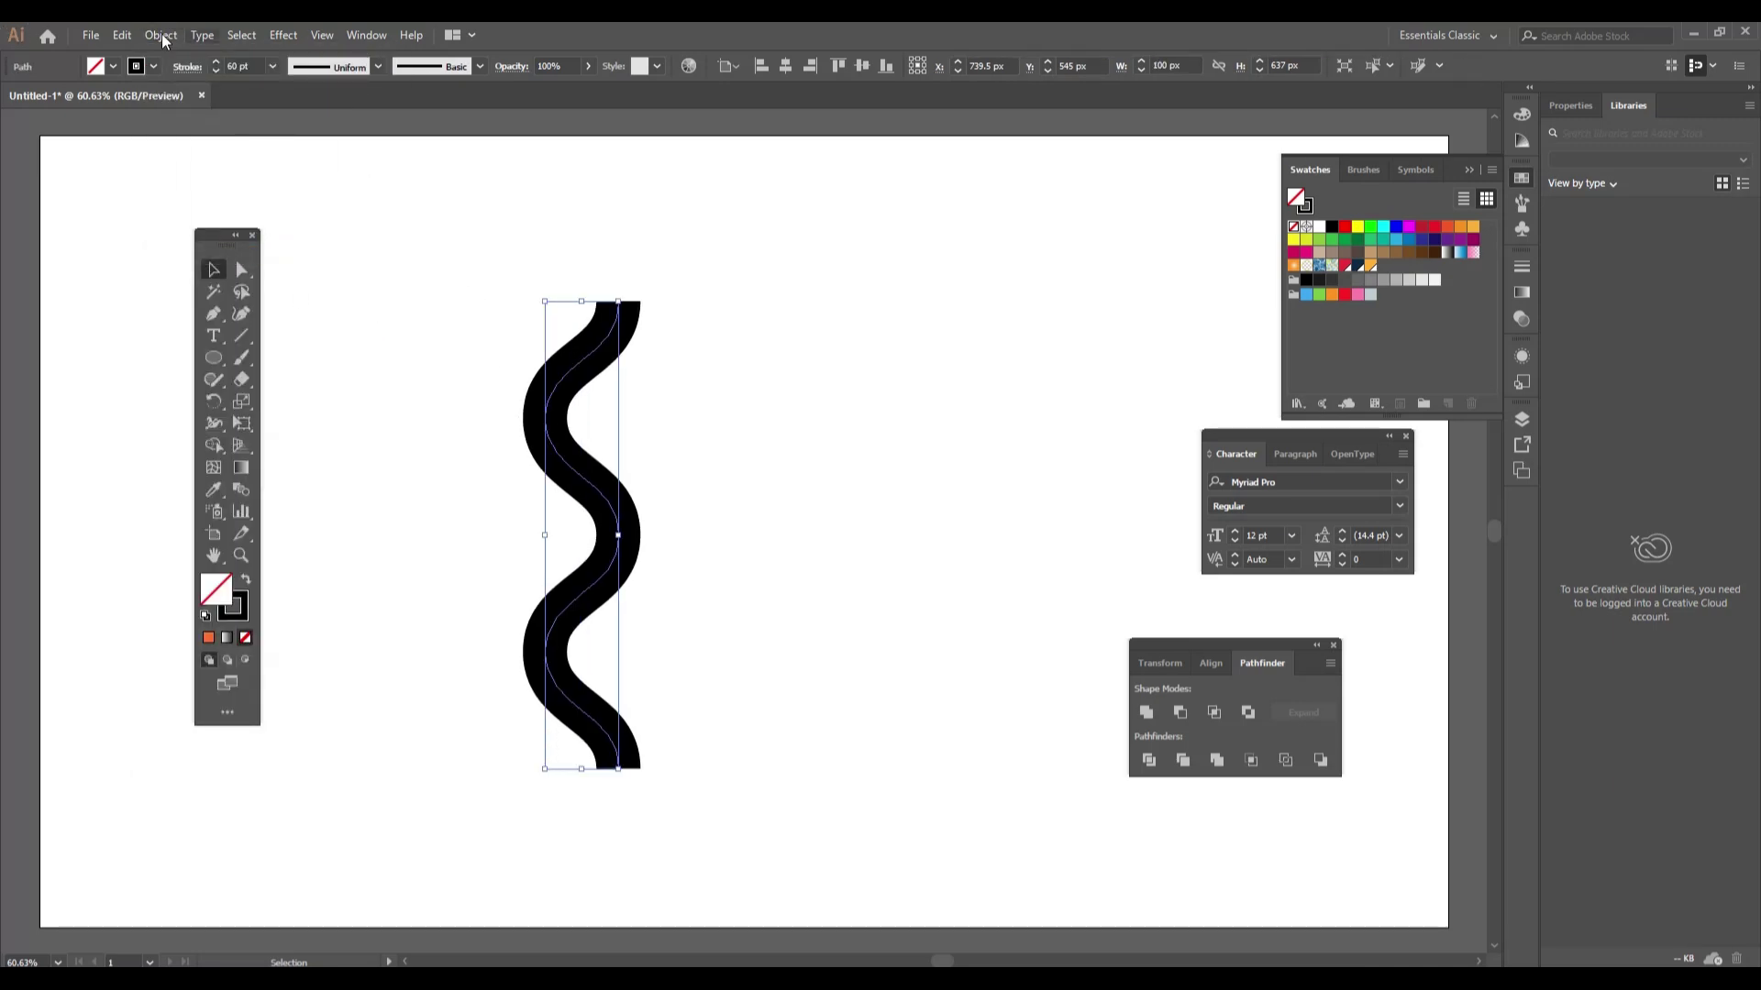
left_click(150, 33)
left_click(266, 237)
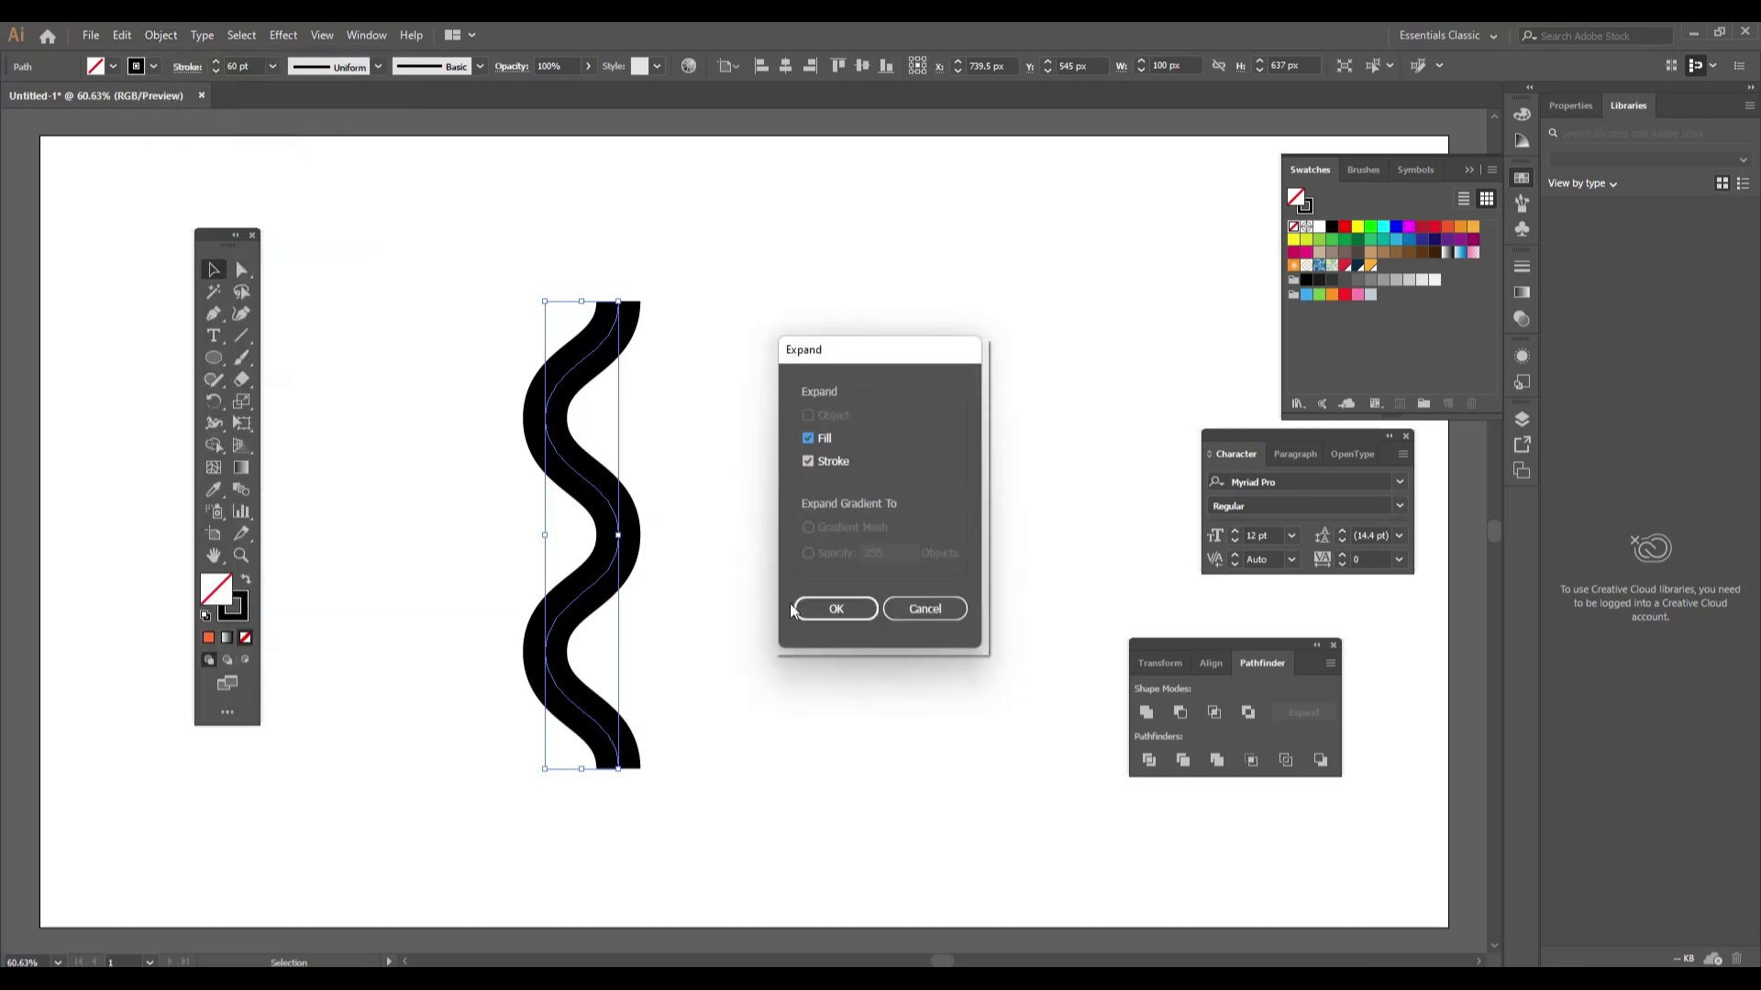
left_click(794, 610)
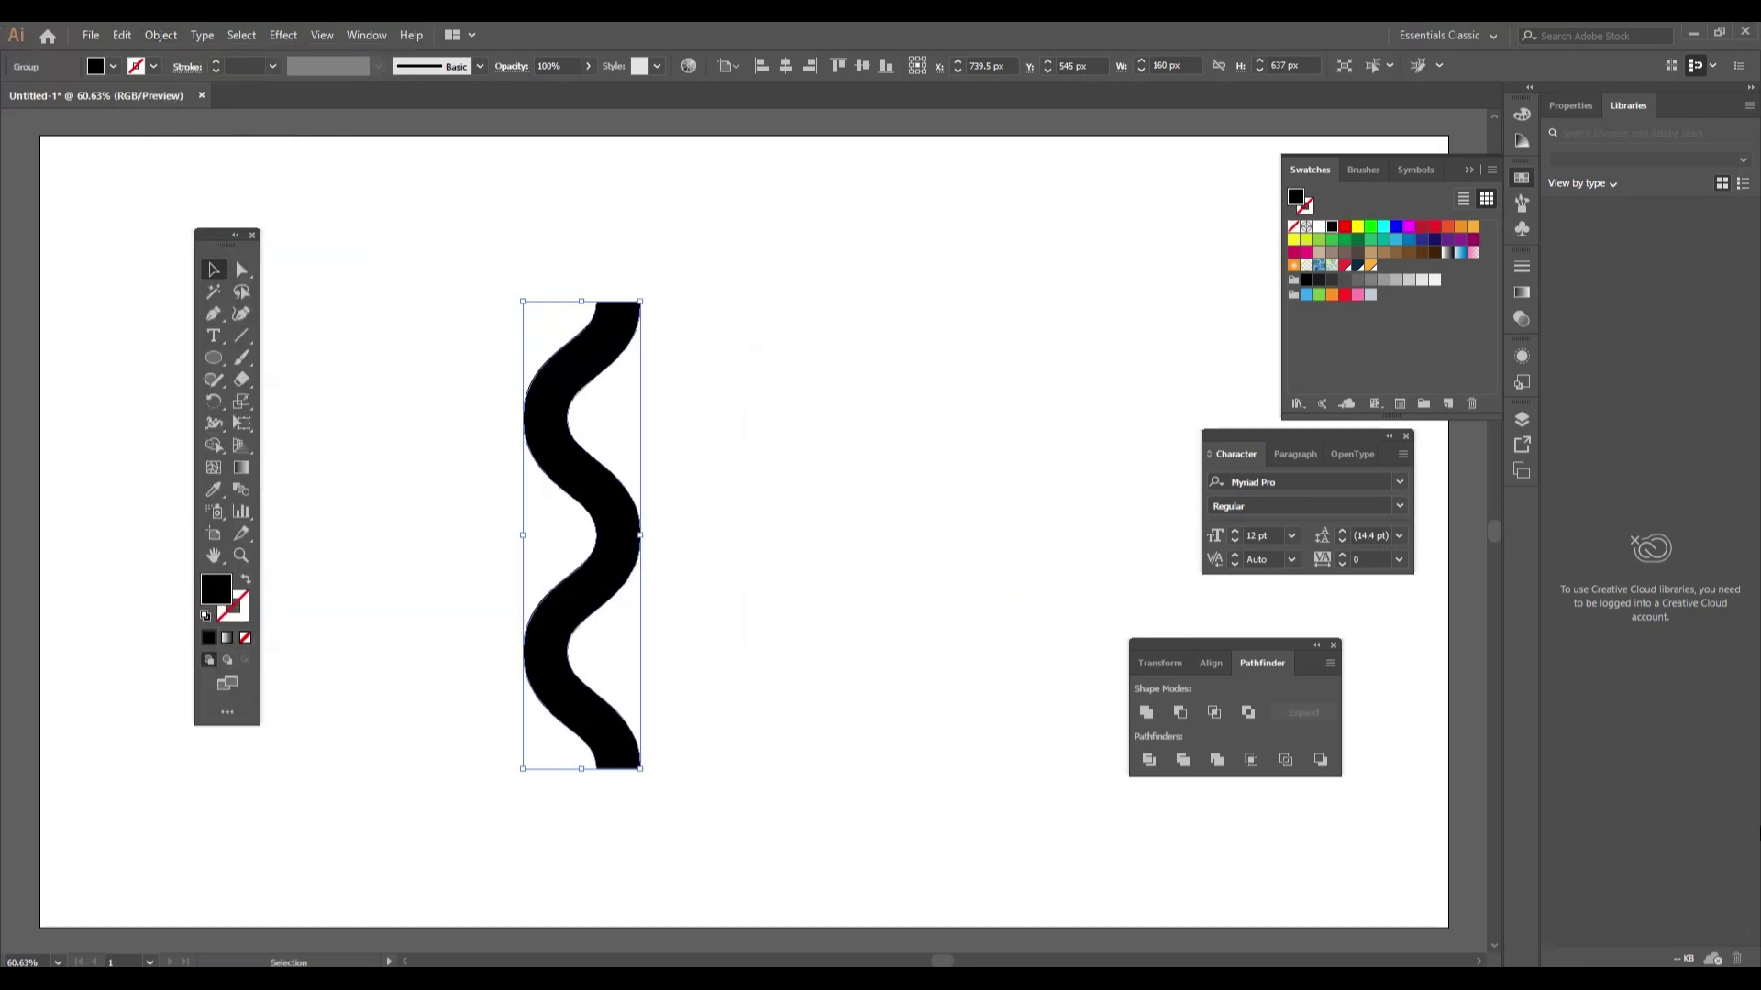
Copy the expanded wavy strip and paste it in place twice to stack three identical strips.
left_click(122, 36)
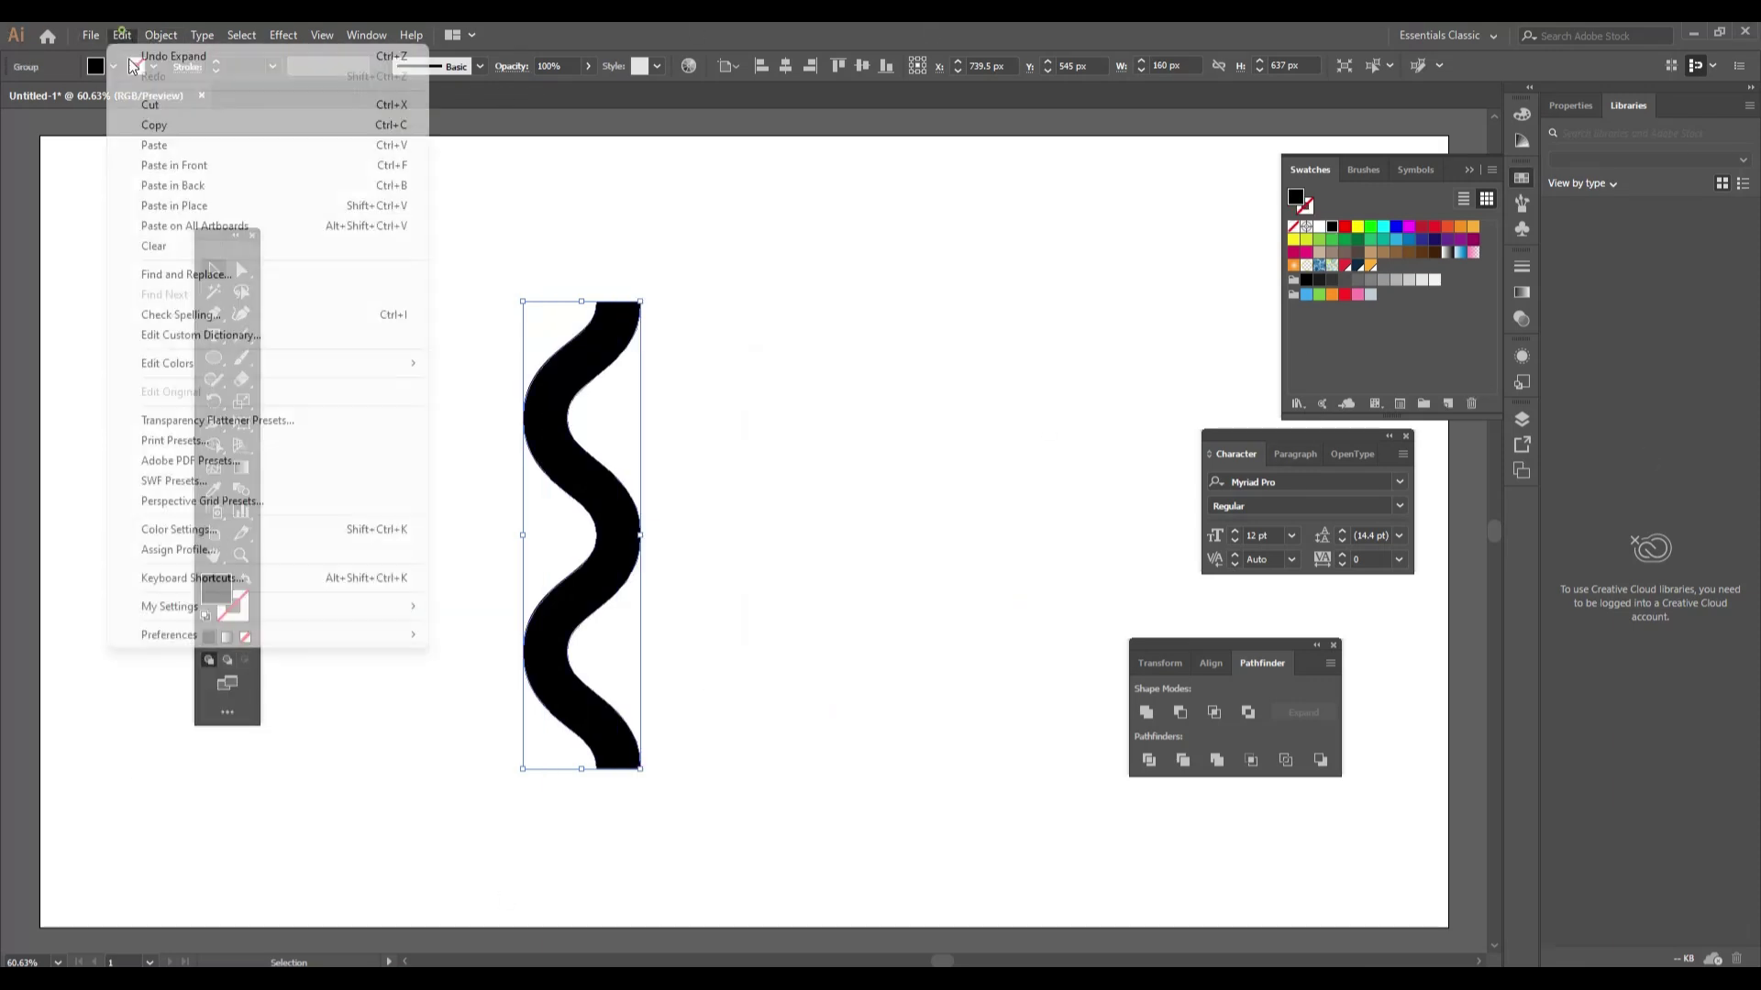
left_click(197, 129)
left_click(119, 34)
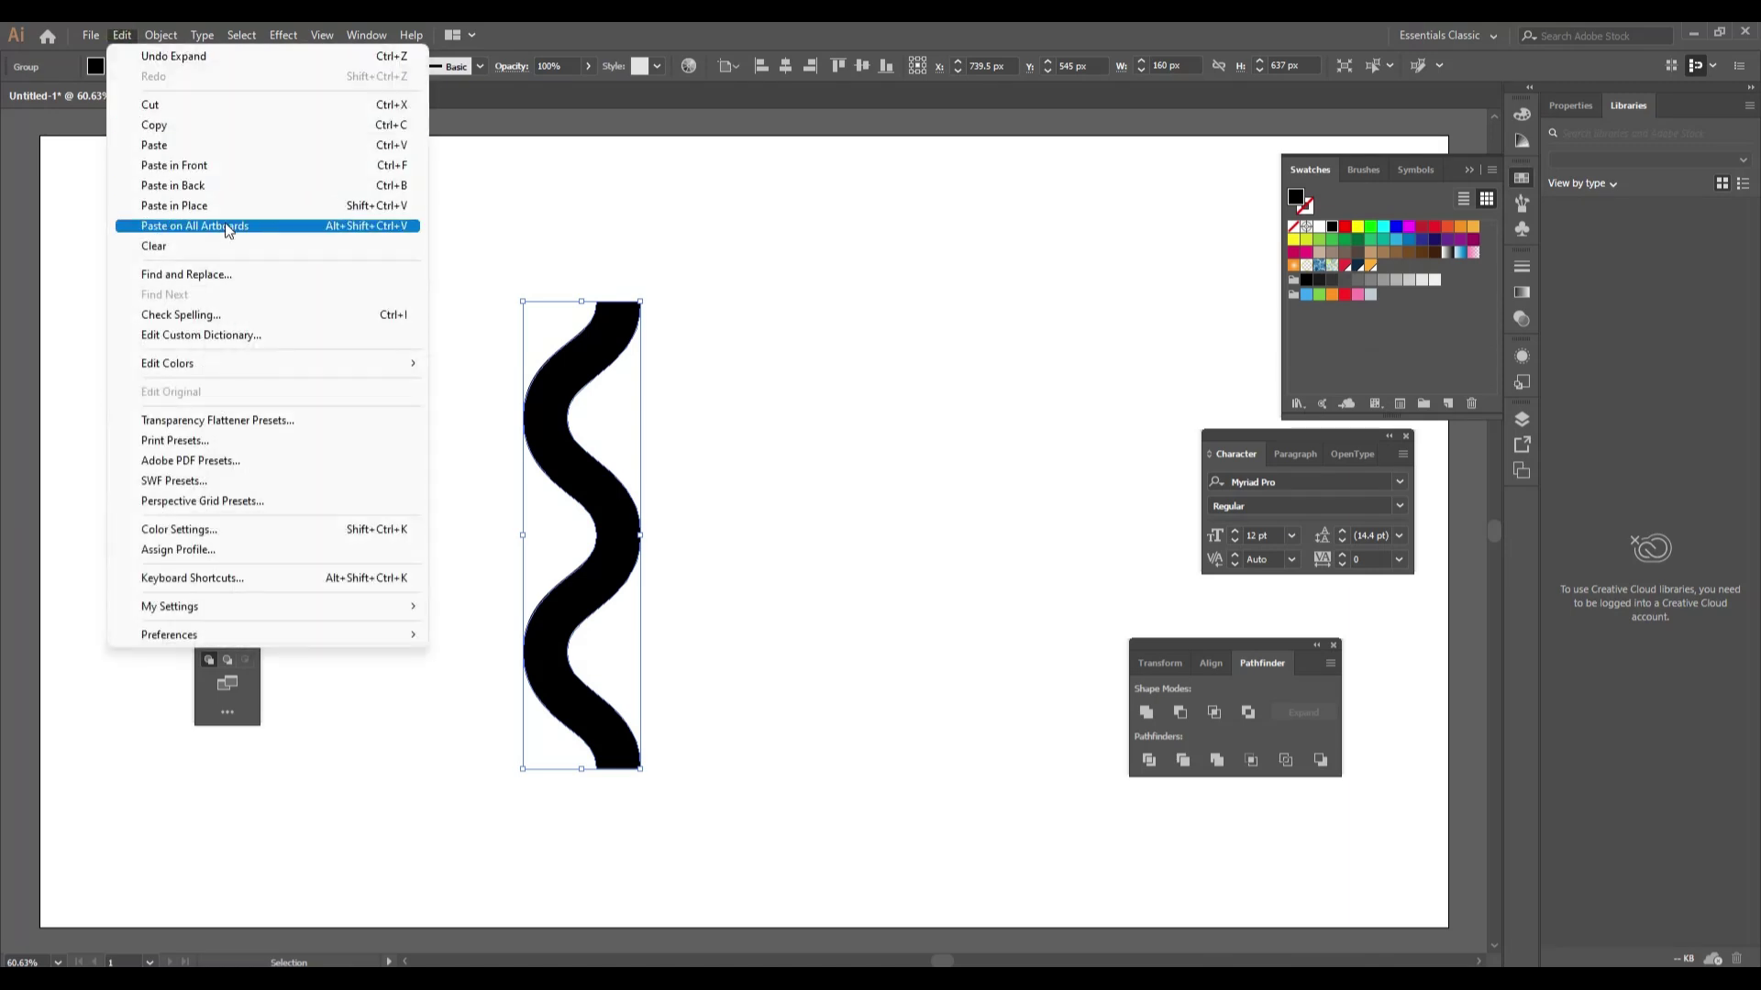
left_click(267, 205)
left_click(121, 36)
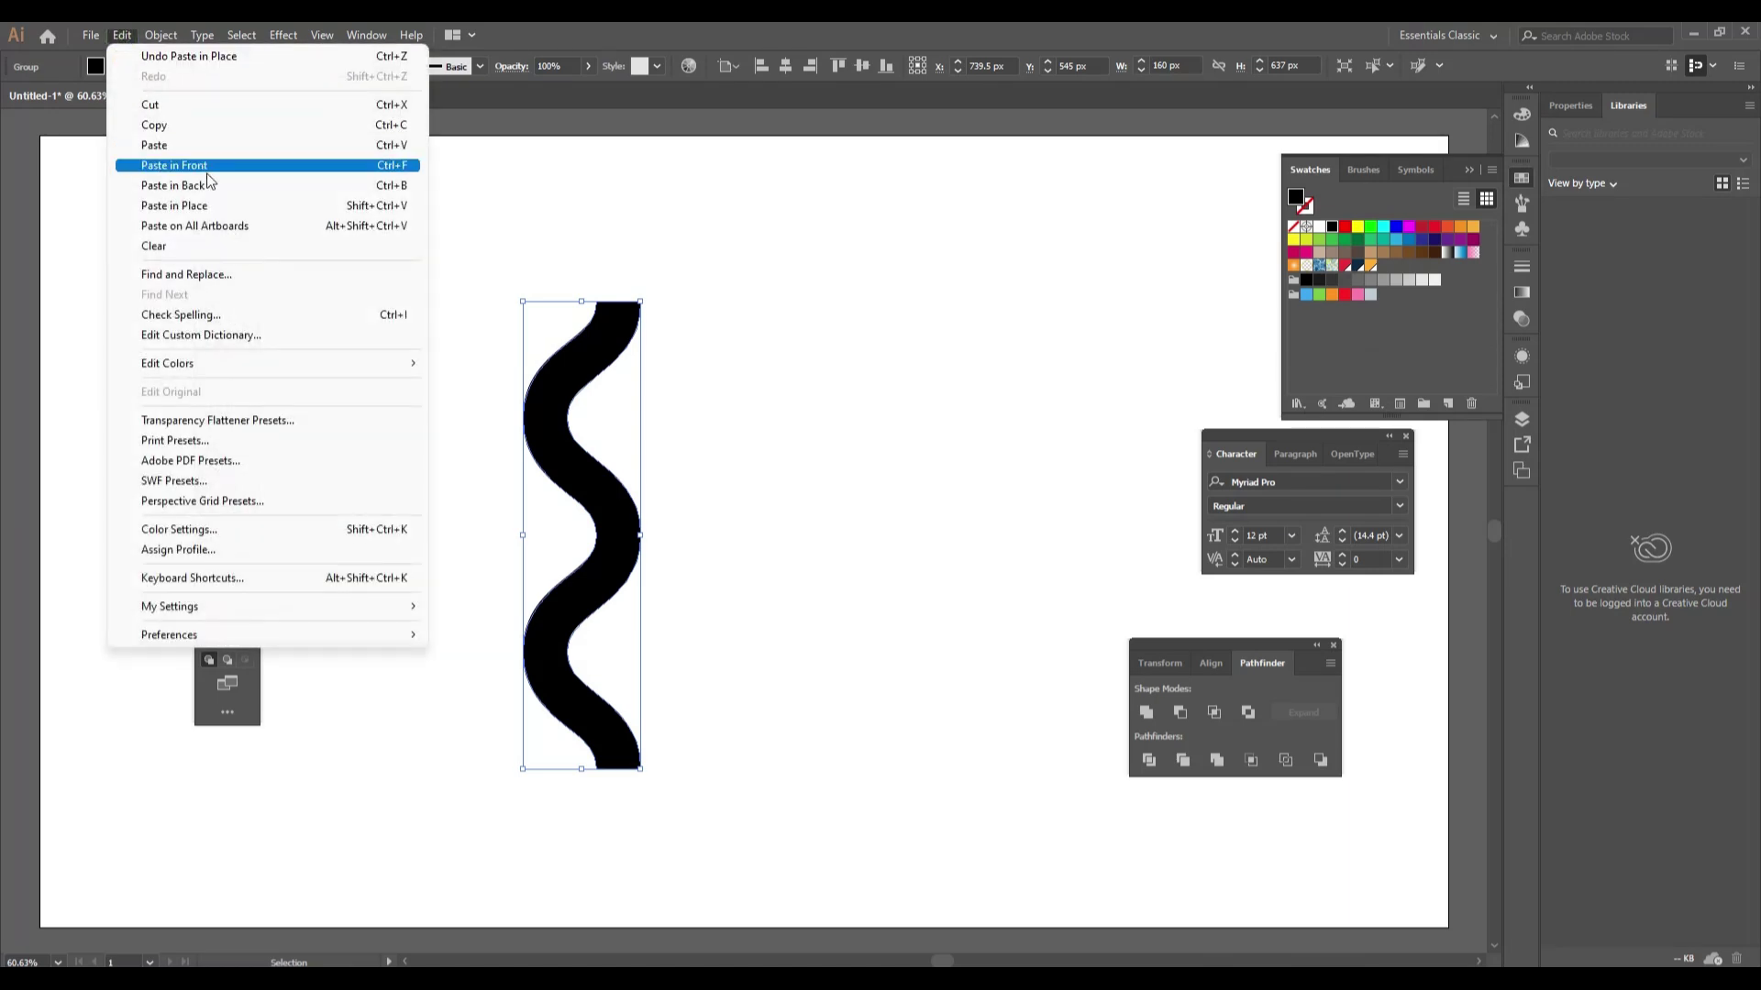
left_click(234, 206)
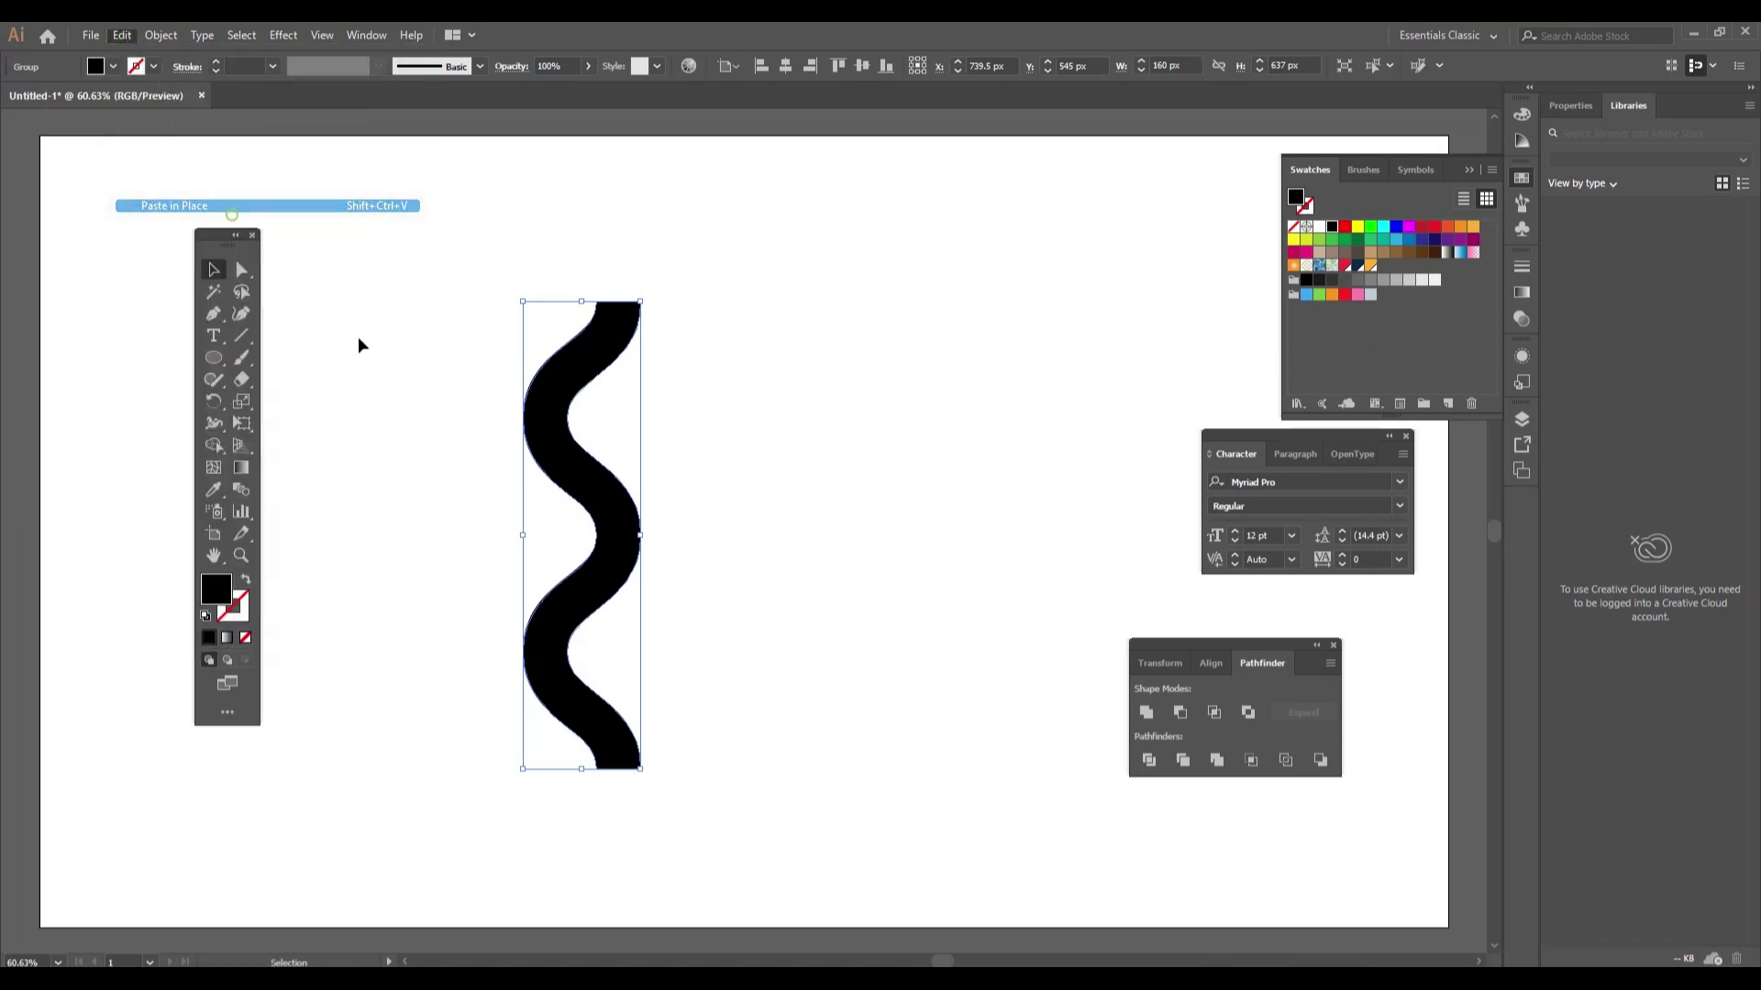
Move two of the stacked wavy strips aside to check the copies, and undo both moves.
left_click(395, 277)
left_click_drag(573, 469, 743, 496)
left_click_drag(620, 540, 707, 515)
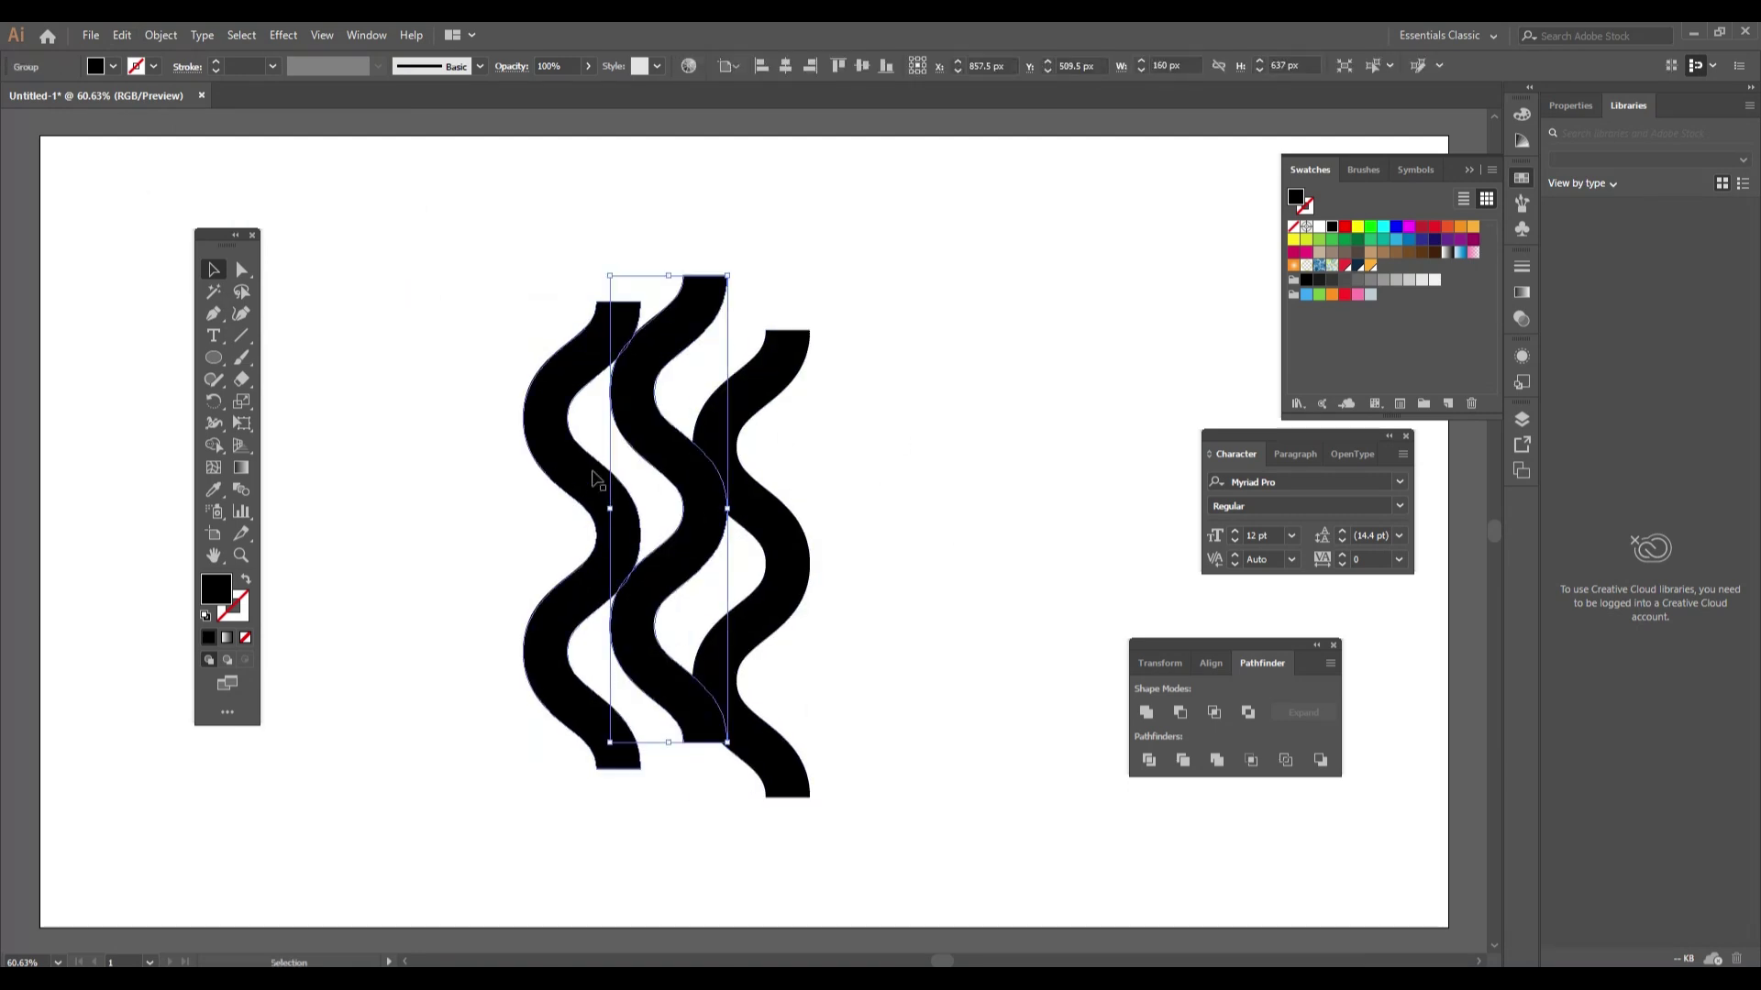
key("ctrl+z")
key("ctrl+z")
Offset one wavy strip 200 px downward to Y 745 px and send it to the back.
left_click_drag(397, 323, 539, 433)
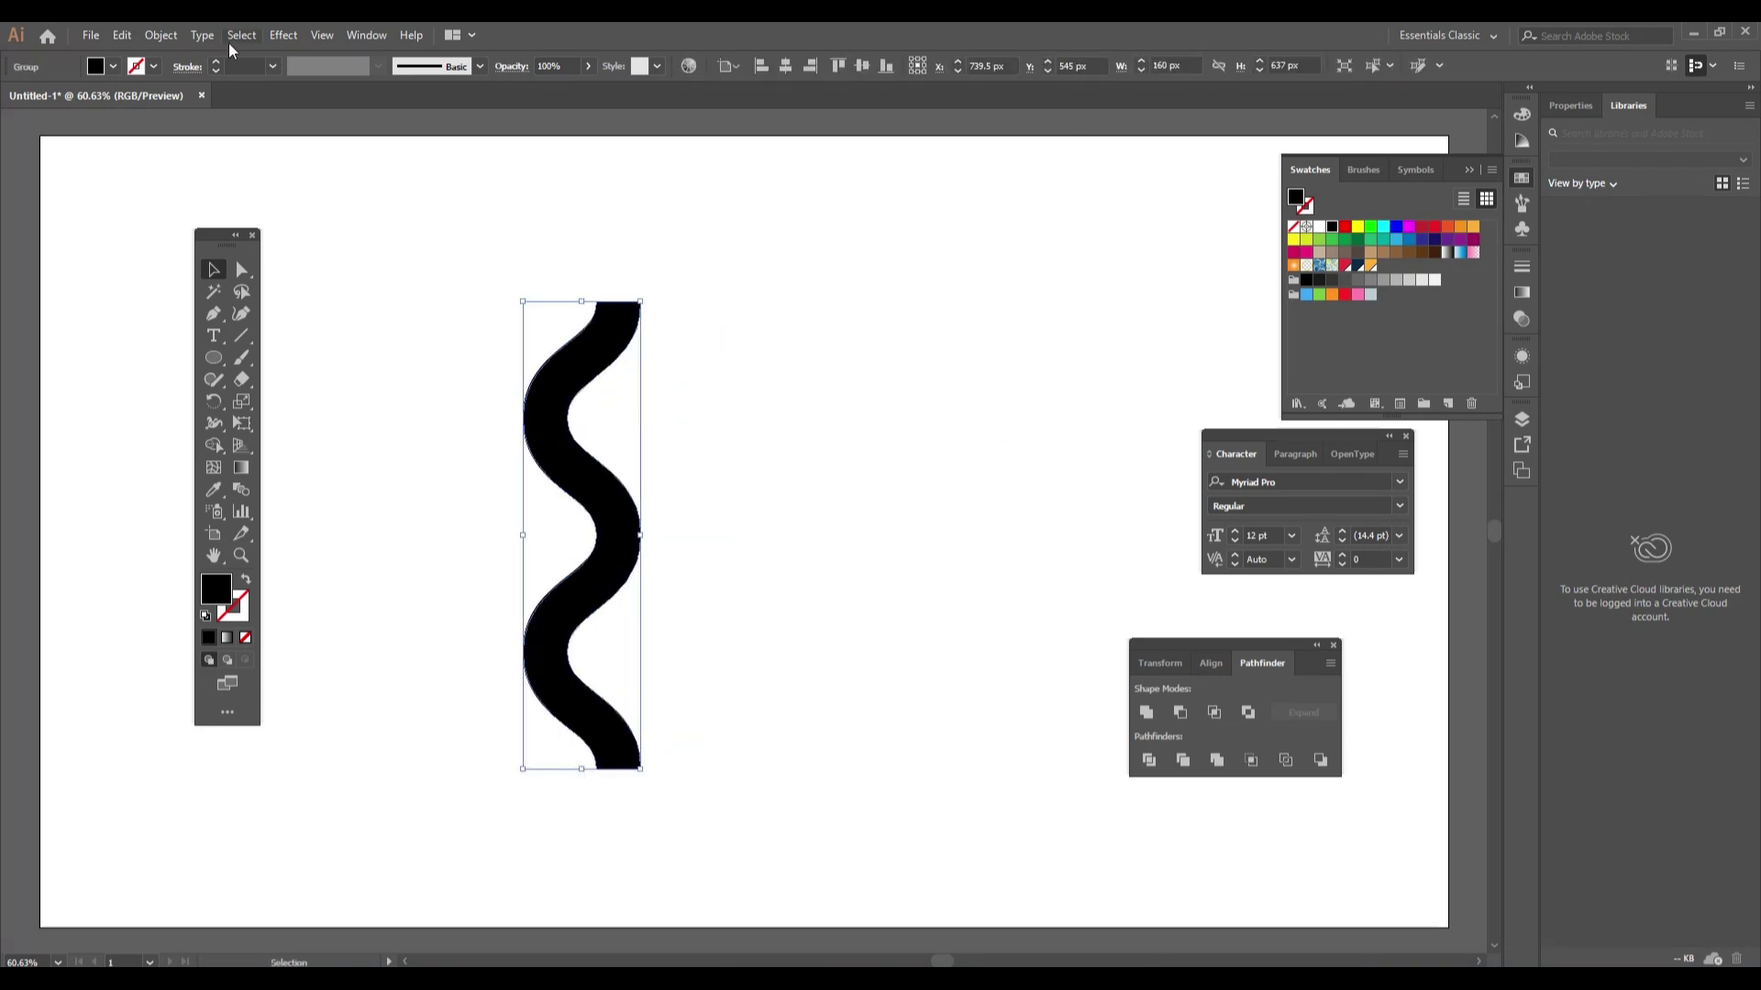
left_click(366, 35)
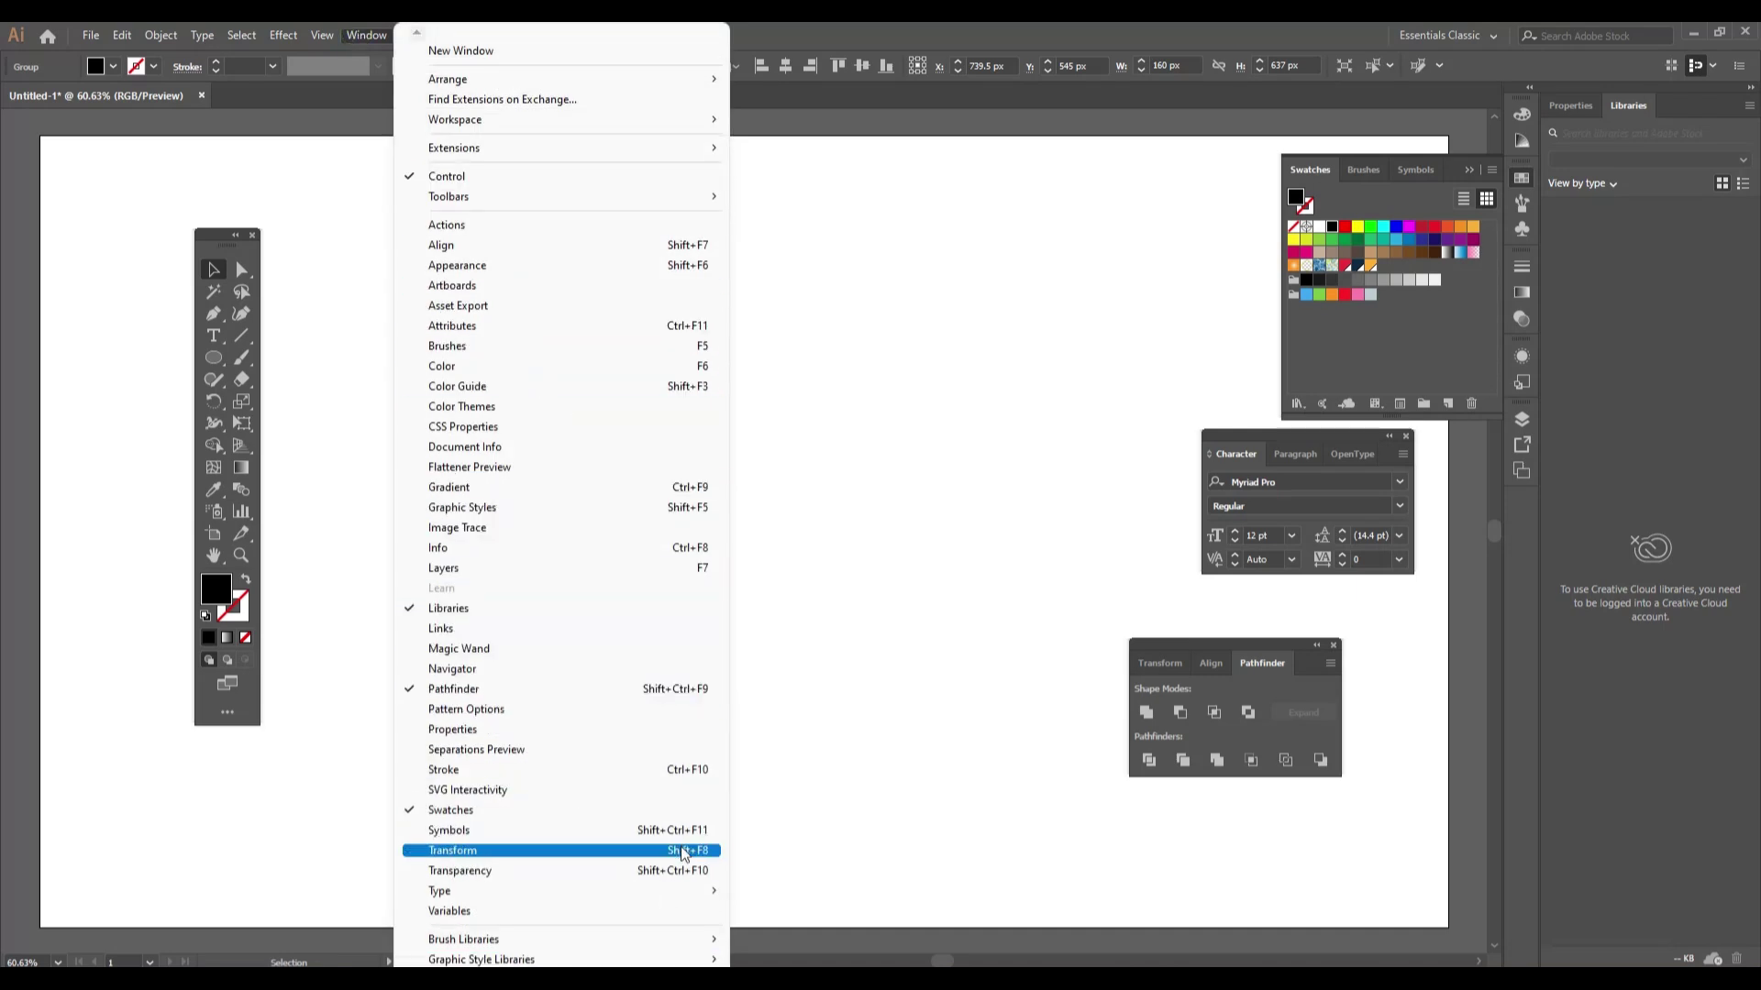
left_click(461, 851)
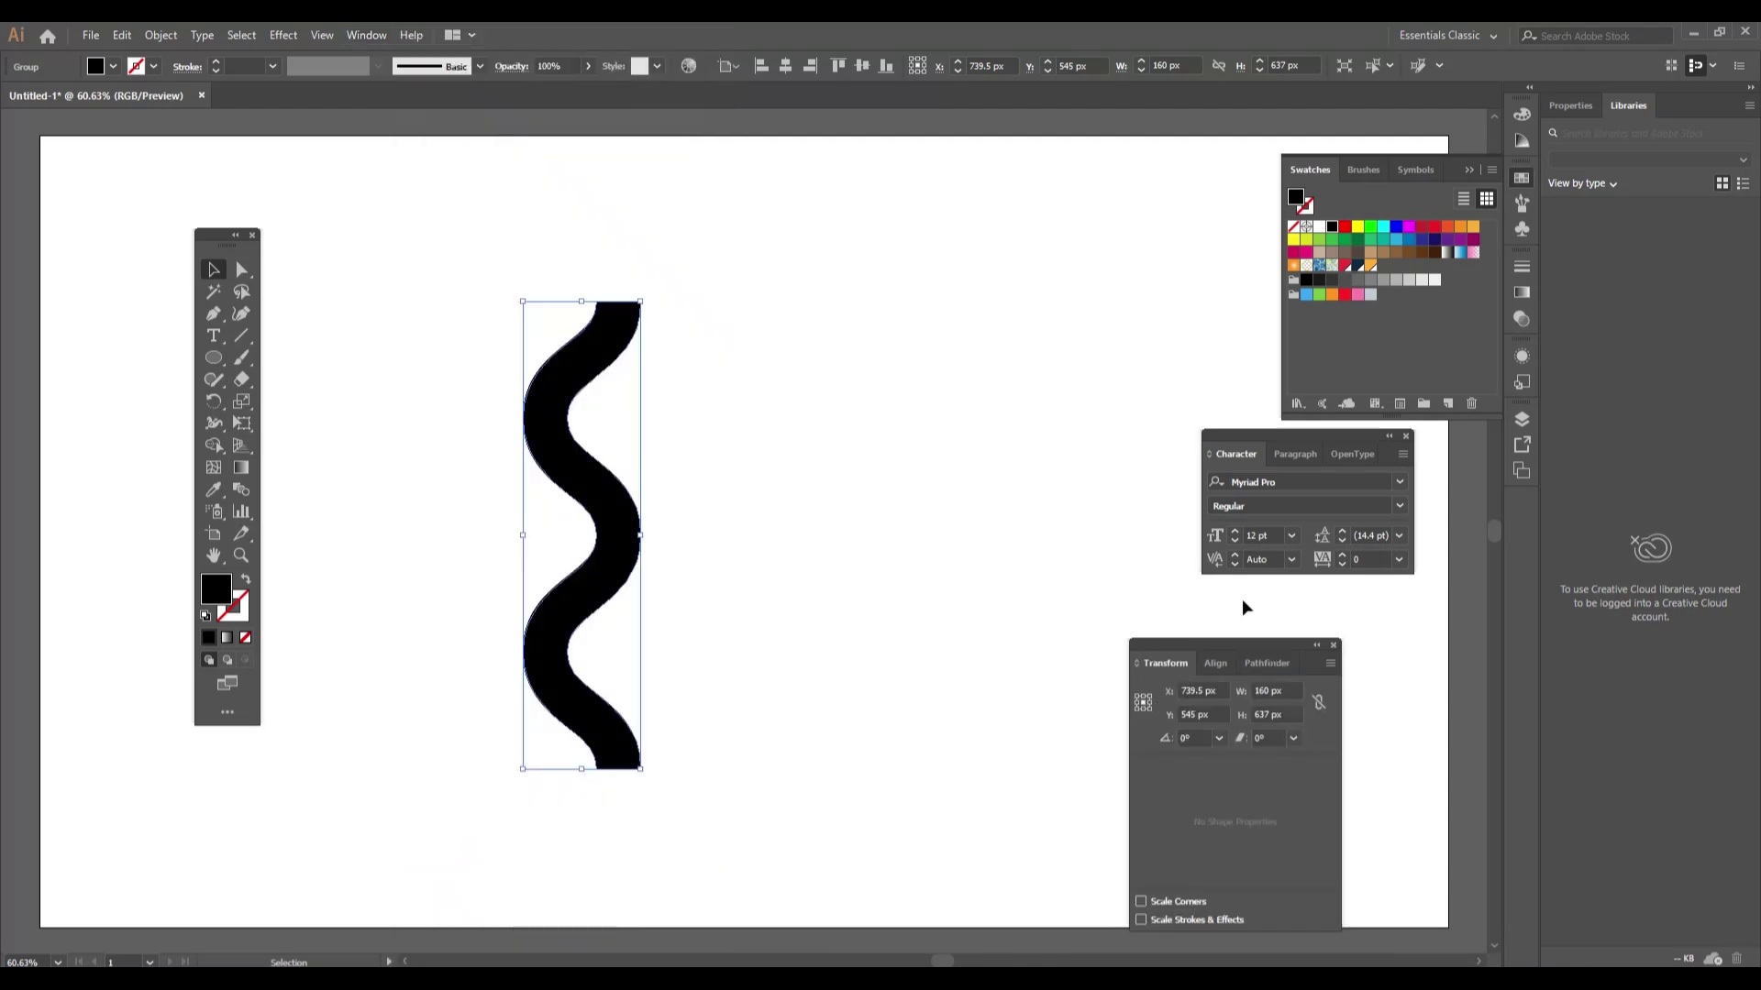
left_click_drag(1210, 647, 1090, 225)
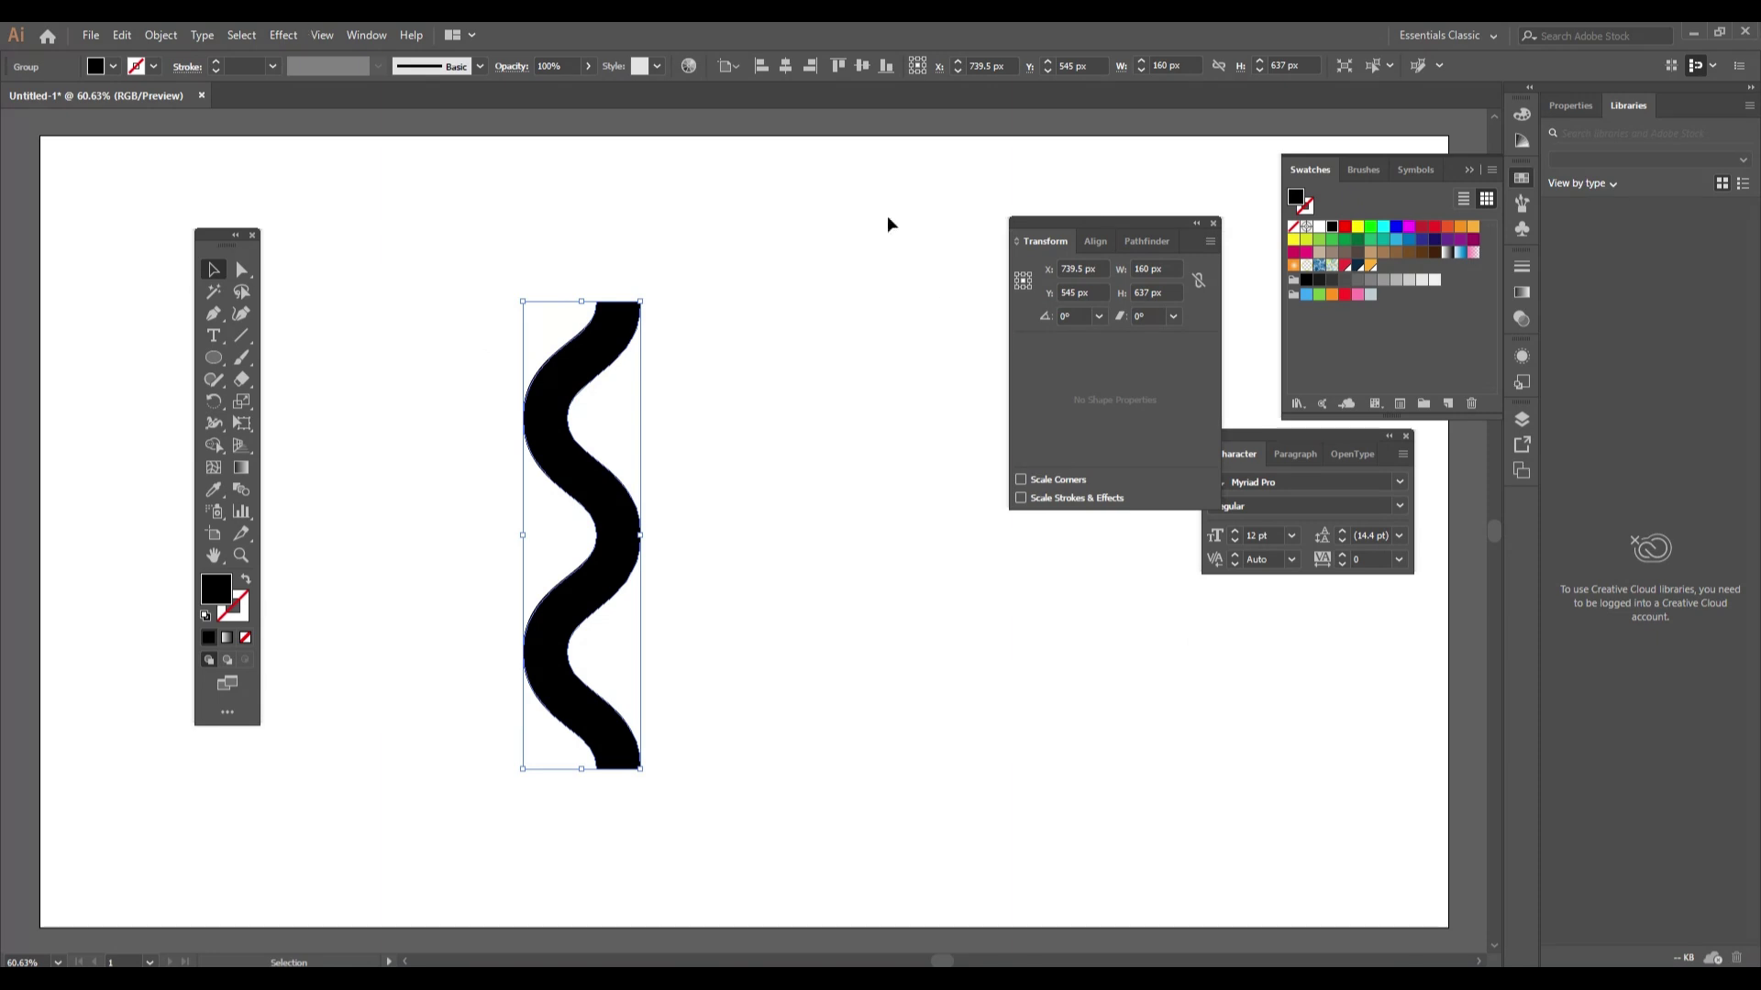
left_click(1089, 293)
key("alt+Return")
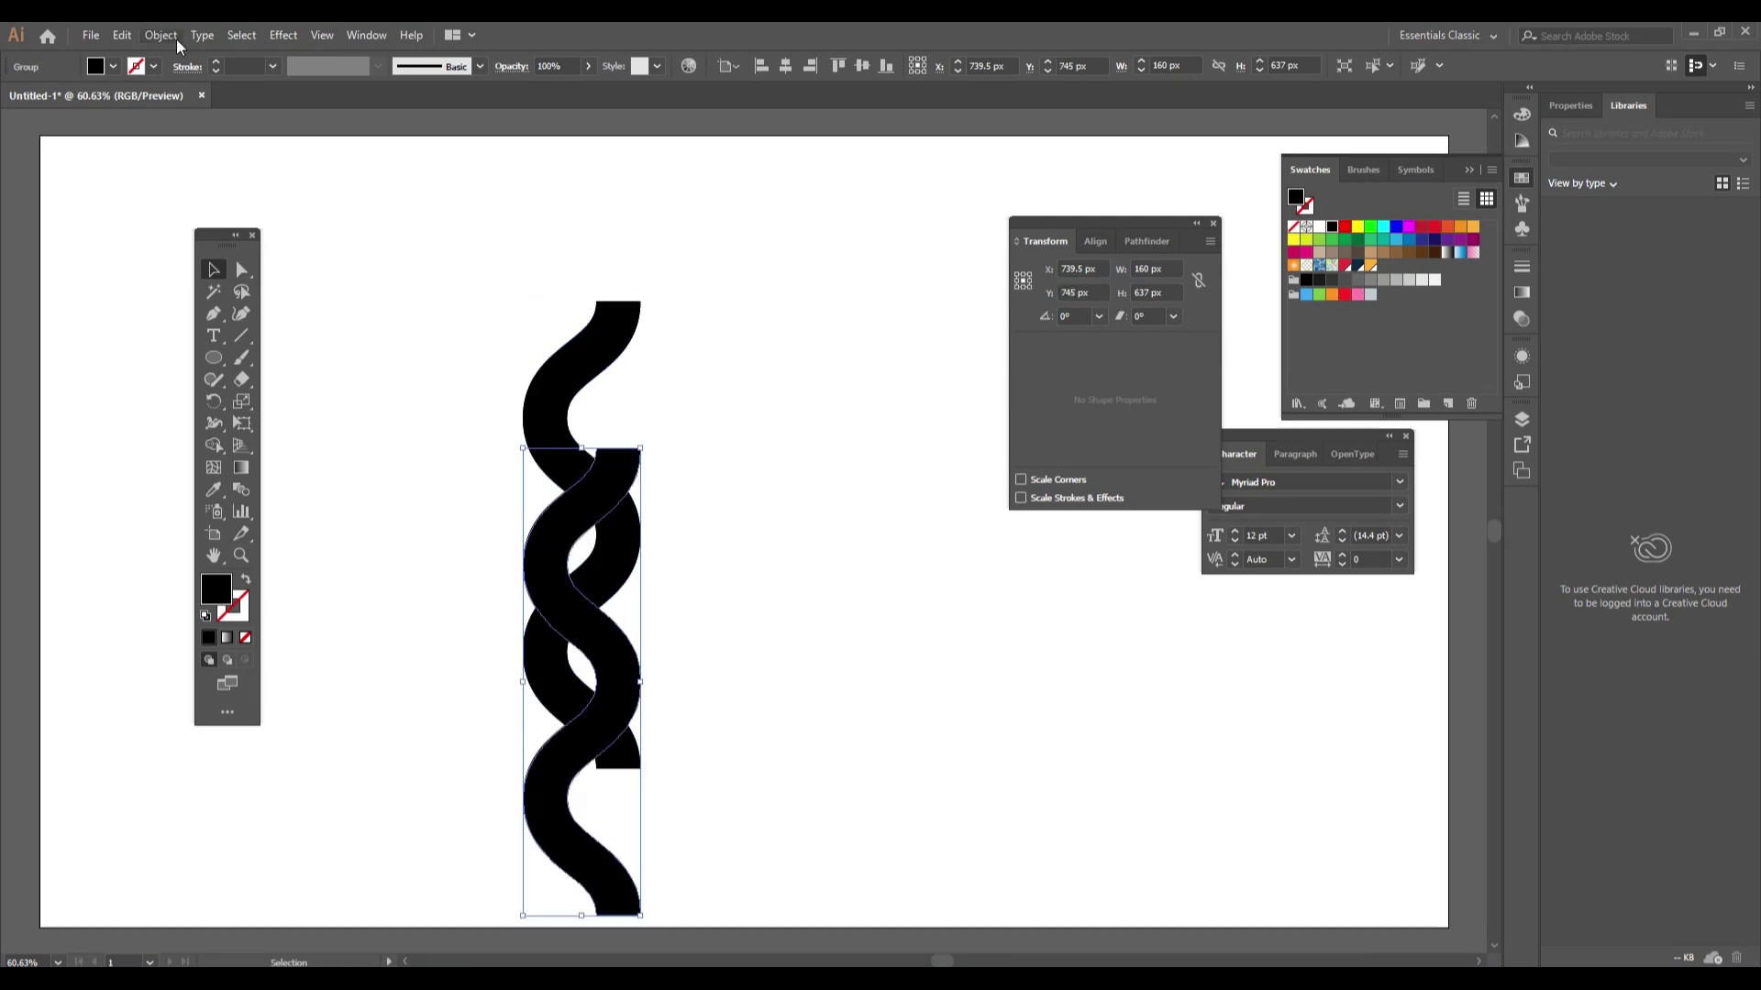
key("ctrl+shift+bracketleft")
left_click(742, 511)
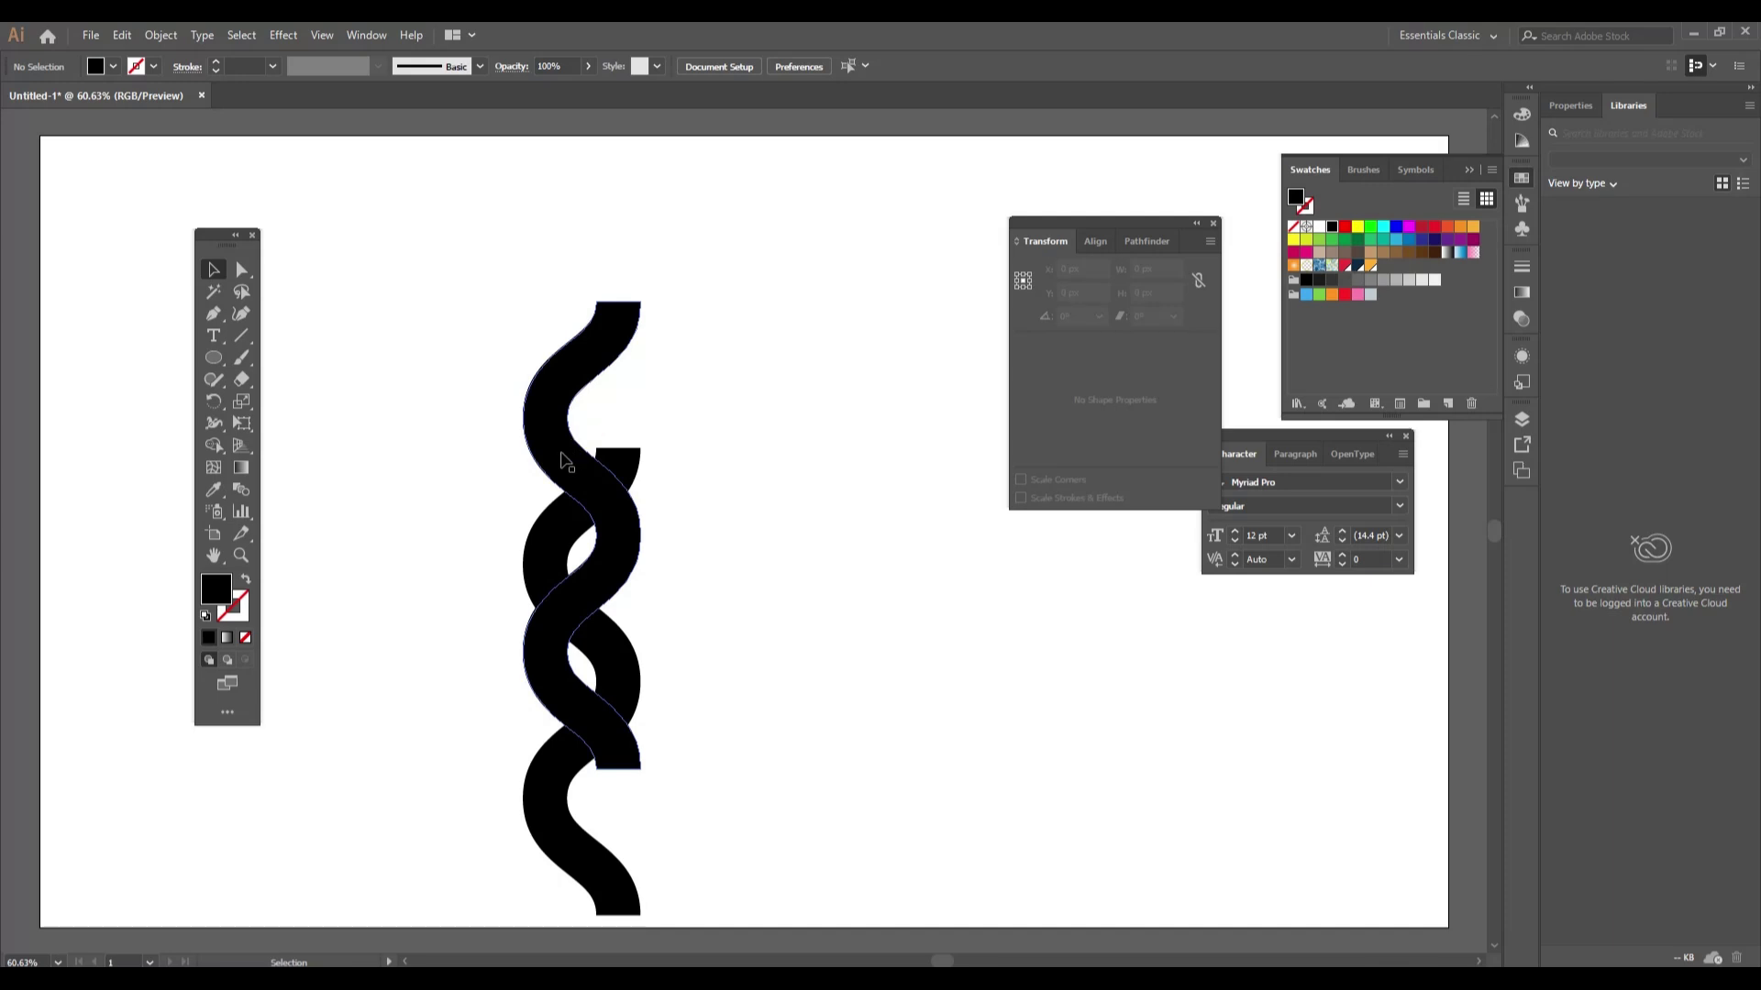
Offset another strip from the upper position by +100 px to Y 645 px to form the third strand of the braid.
left_click(563, 461)
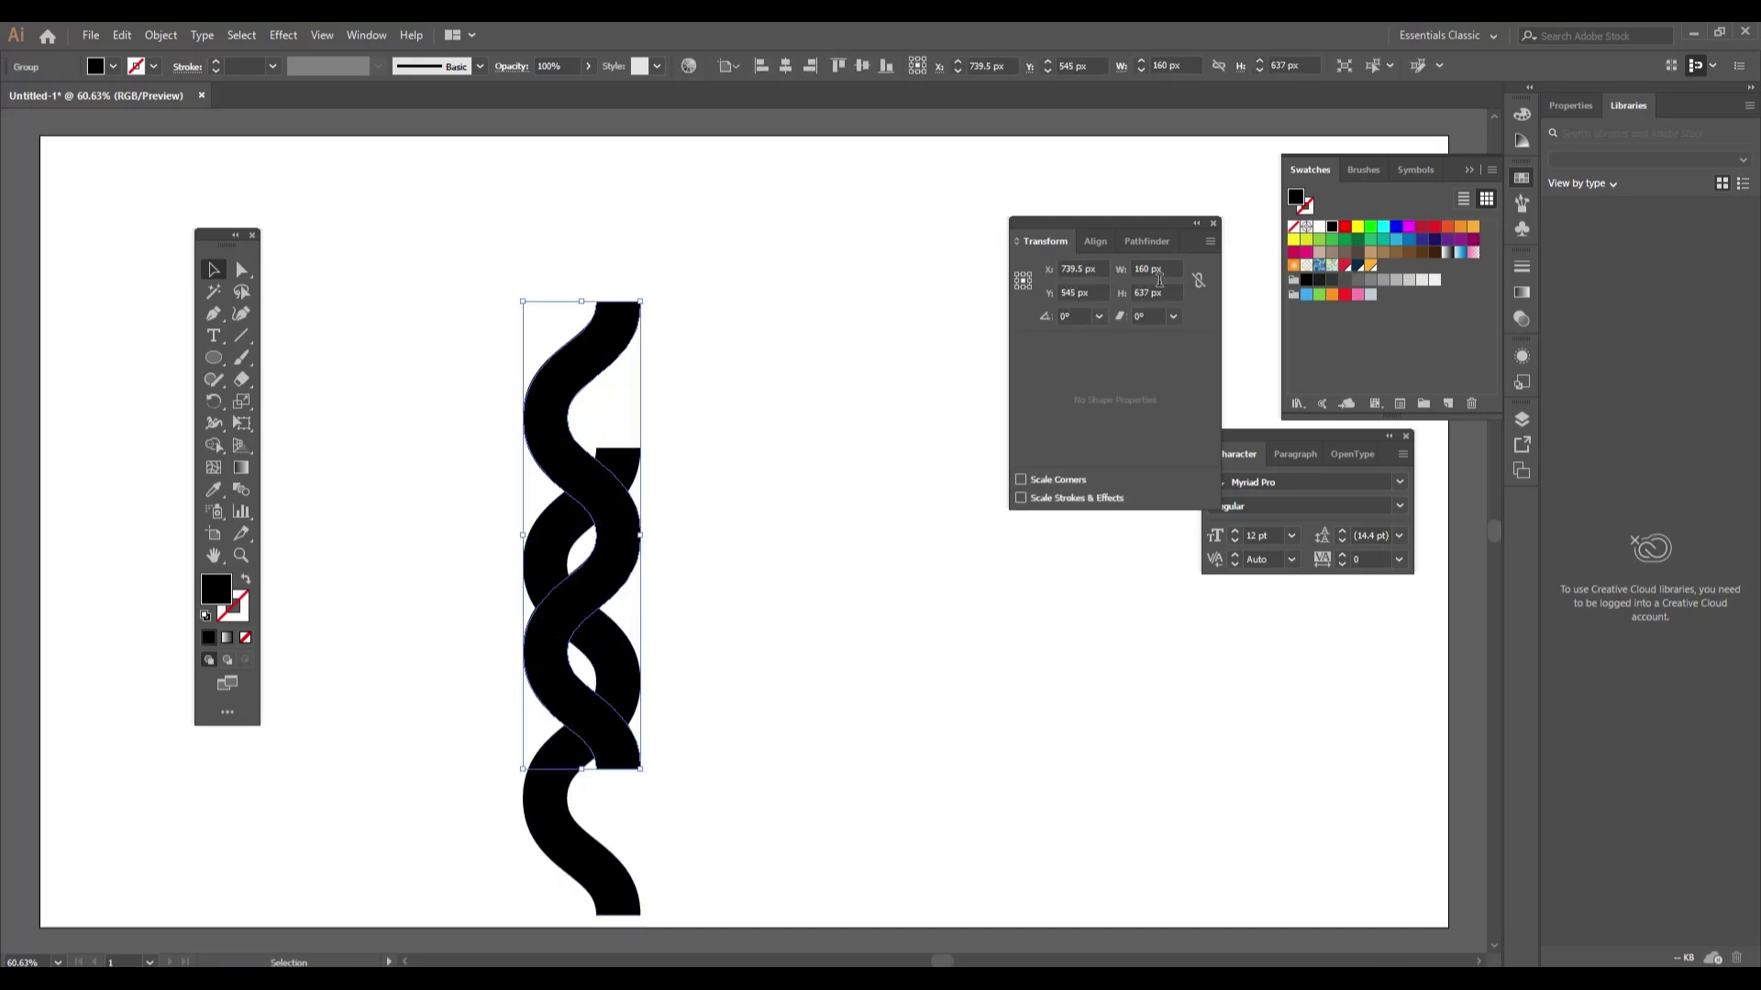
left_click(1099, 292)
type("+100")
key("alt+Return")
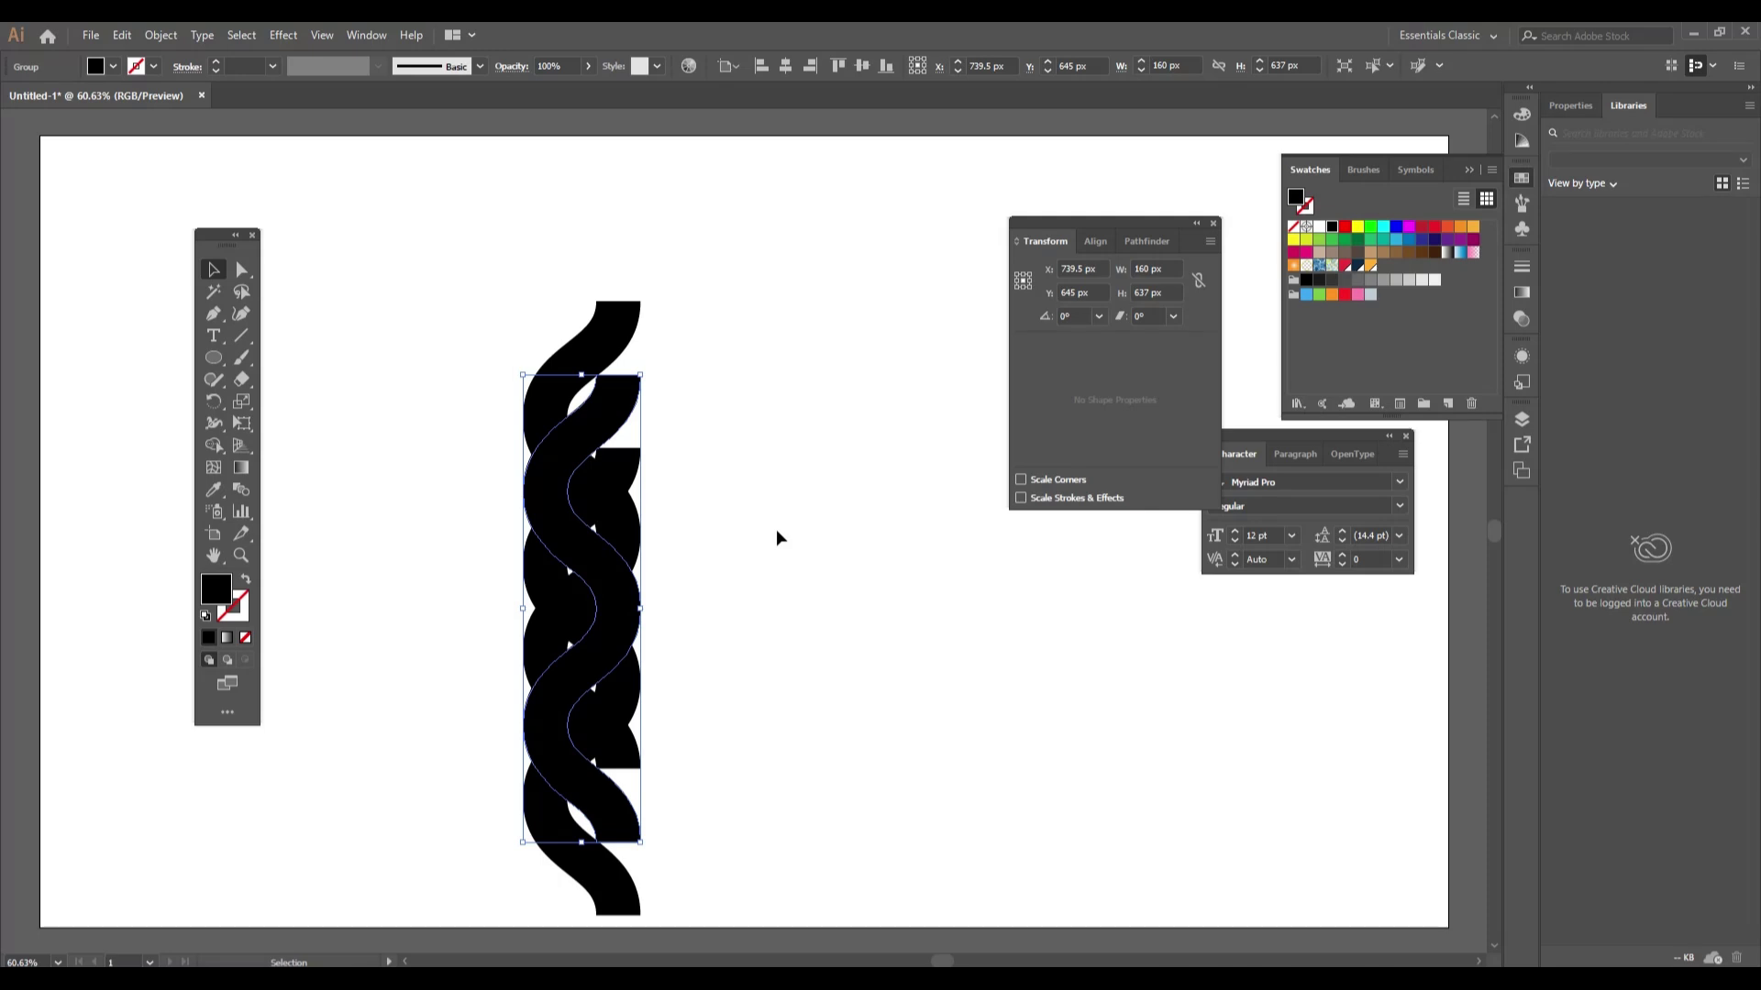
left_click(779, 554)
left_click_drag(365, 344, 774, 712)
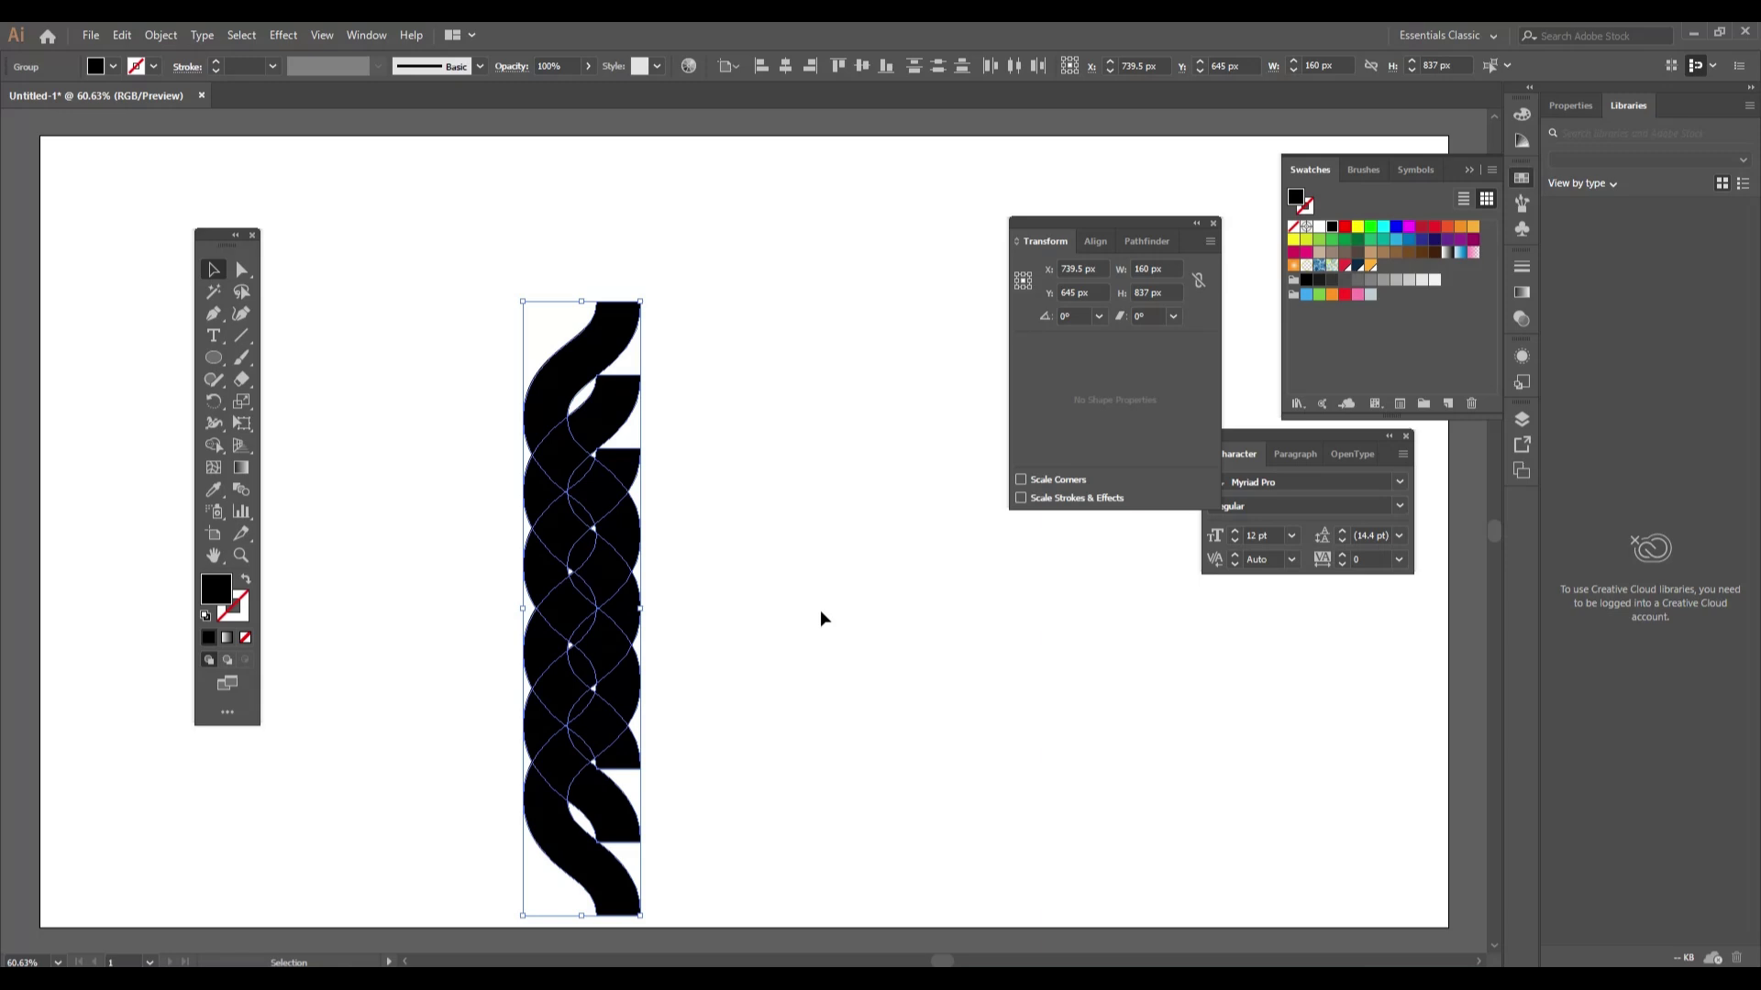
left_click(830, 645)
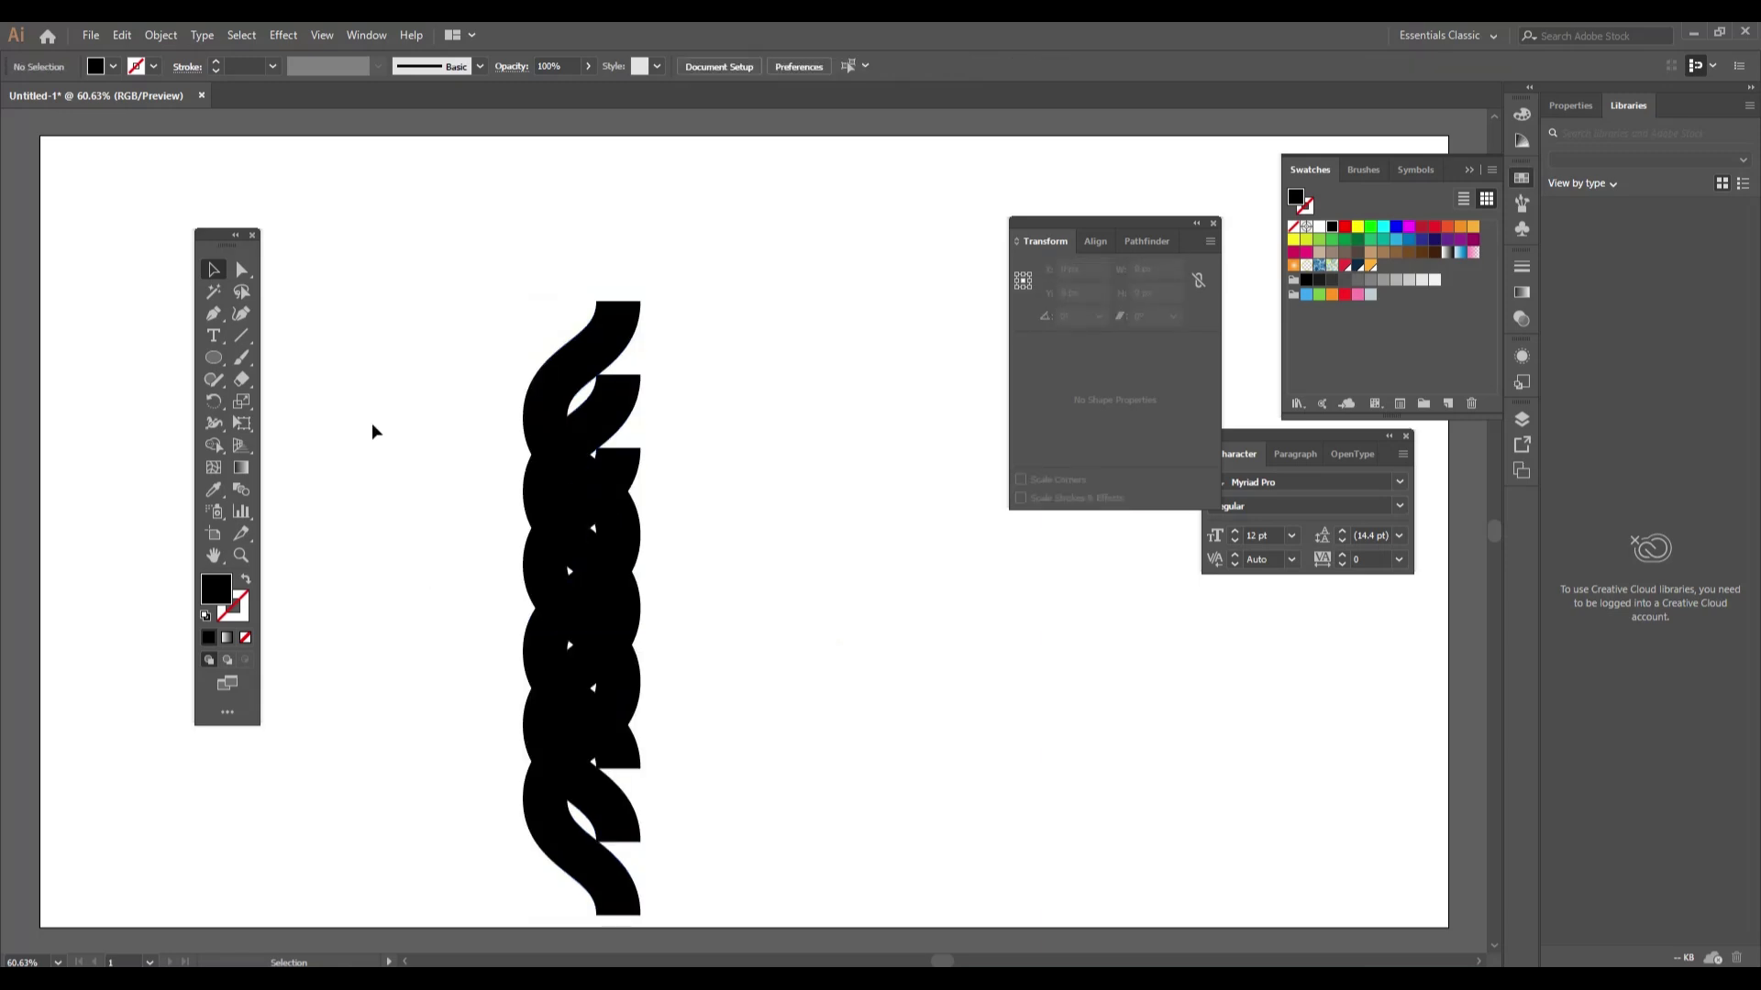
Draw a rectangle about 559 by 282 px over the braid's upper end and place a copy of it over the lower end.
left_click_drag(219, 358, 303, 347)
left_click_drag(350, 241, 761, 449)
key("v")
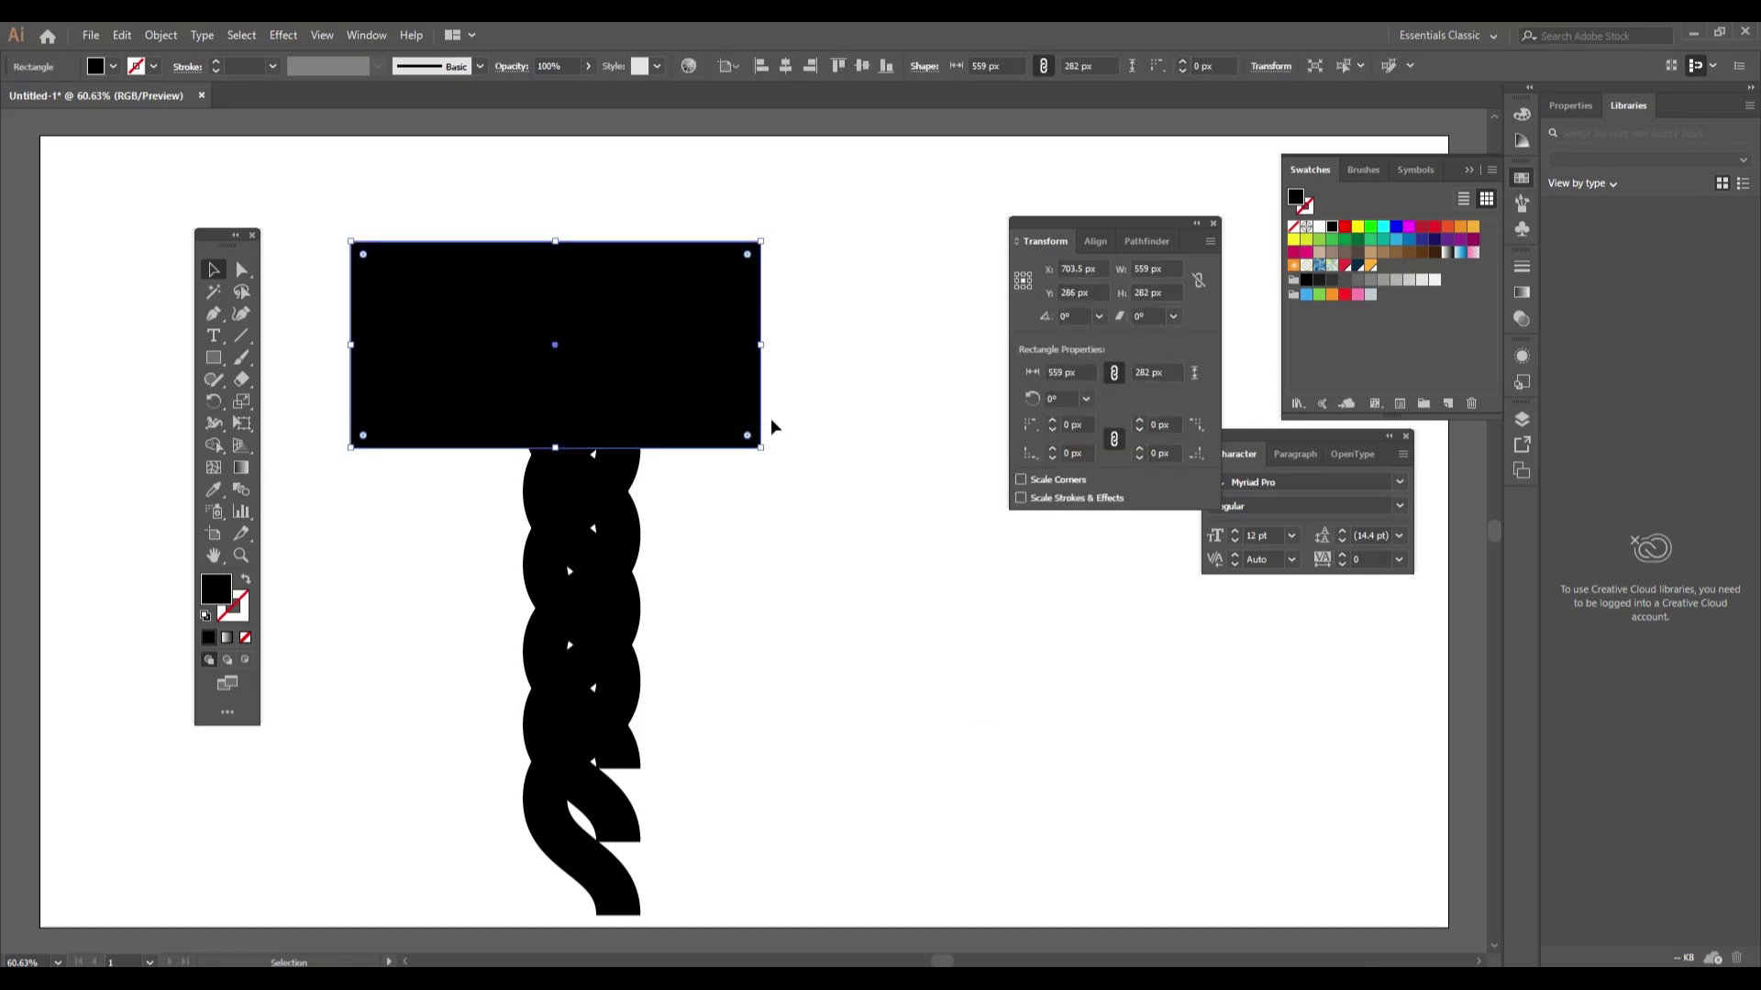
left_click(888, 556)
left_click_drag(648, 425, 654, 951)
left_click(846, 701)
key("ctrl+z")
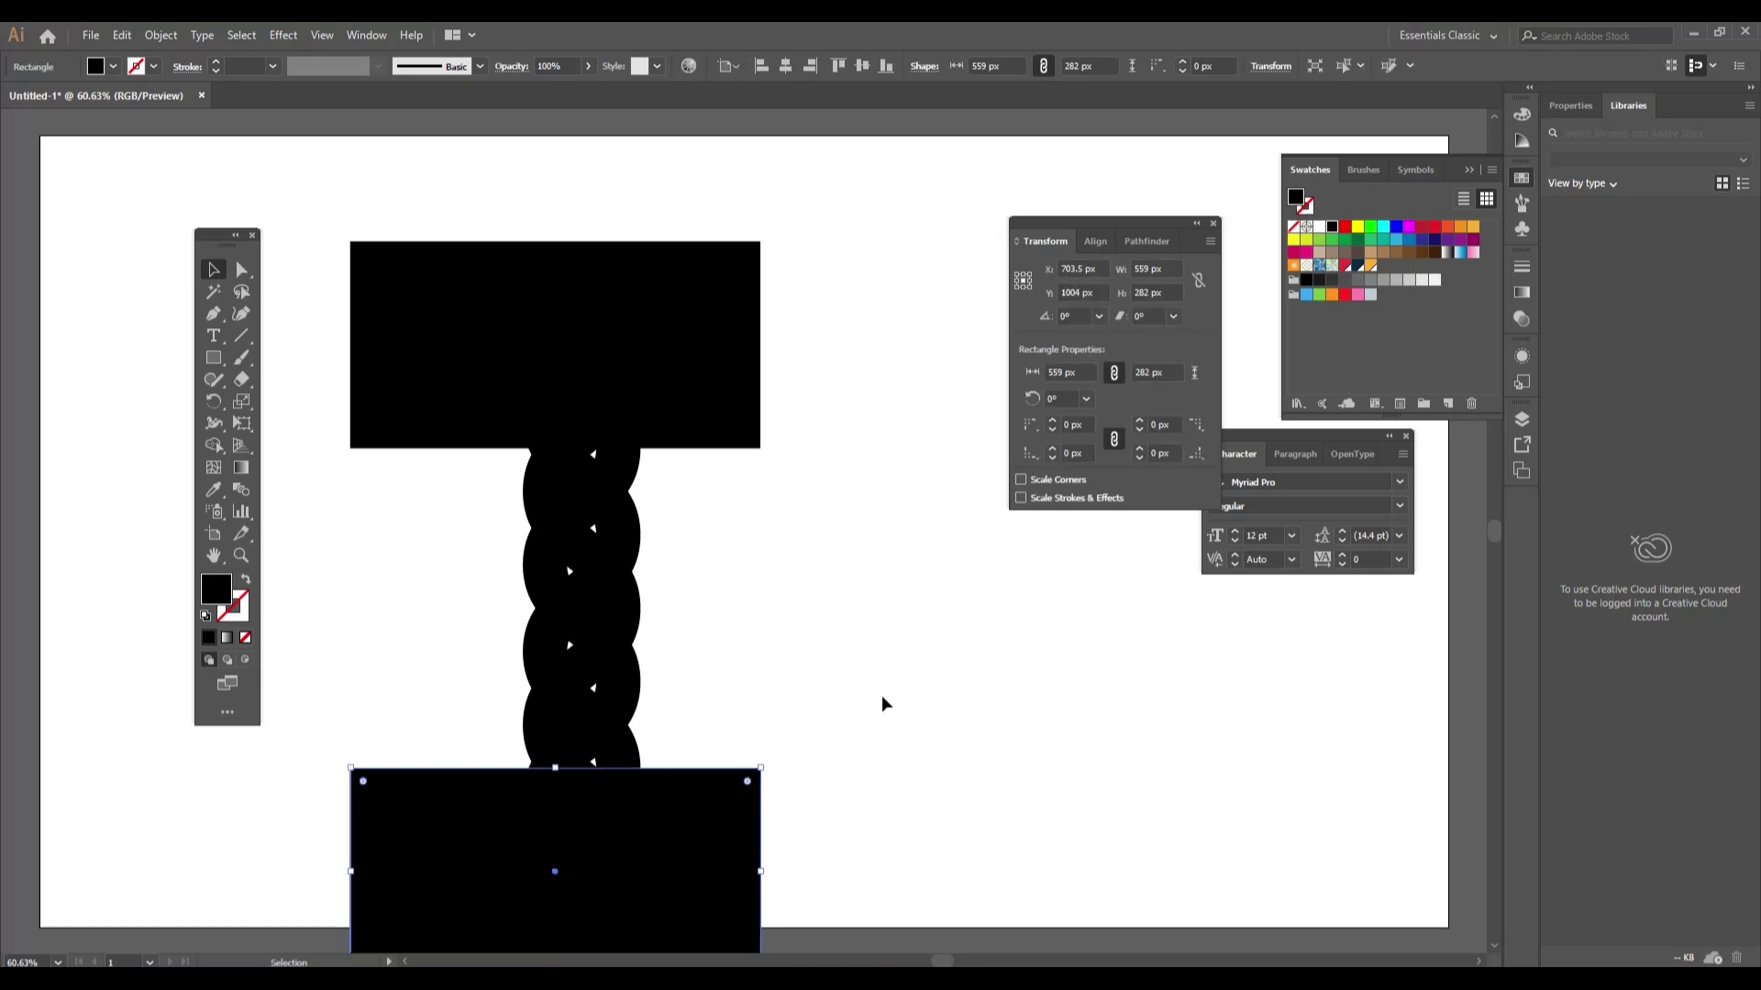
Select the braid and both rectangles, and use the Shape Builder tool to remove the upper rectangle and the strand ends beneath it.
left_click_drag(379, 219, 899, 883)
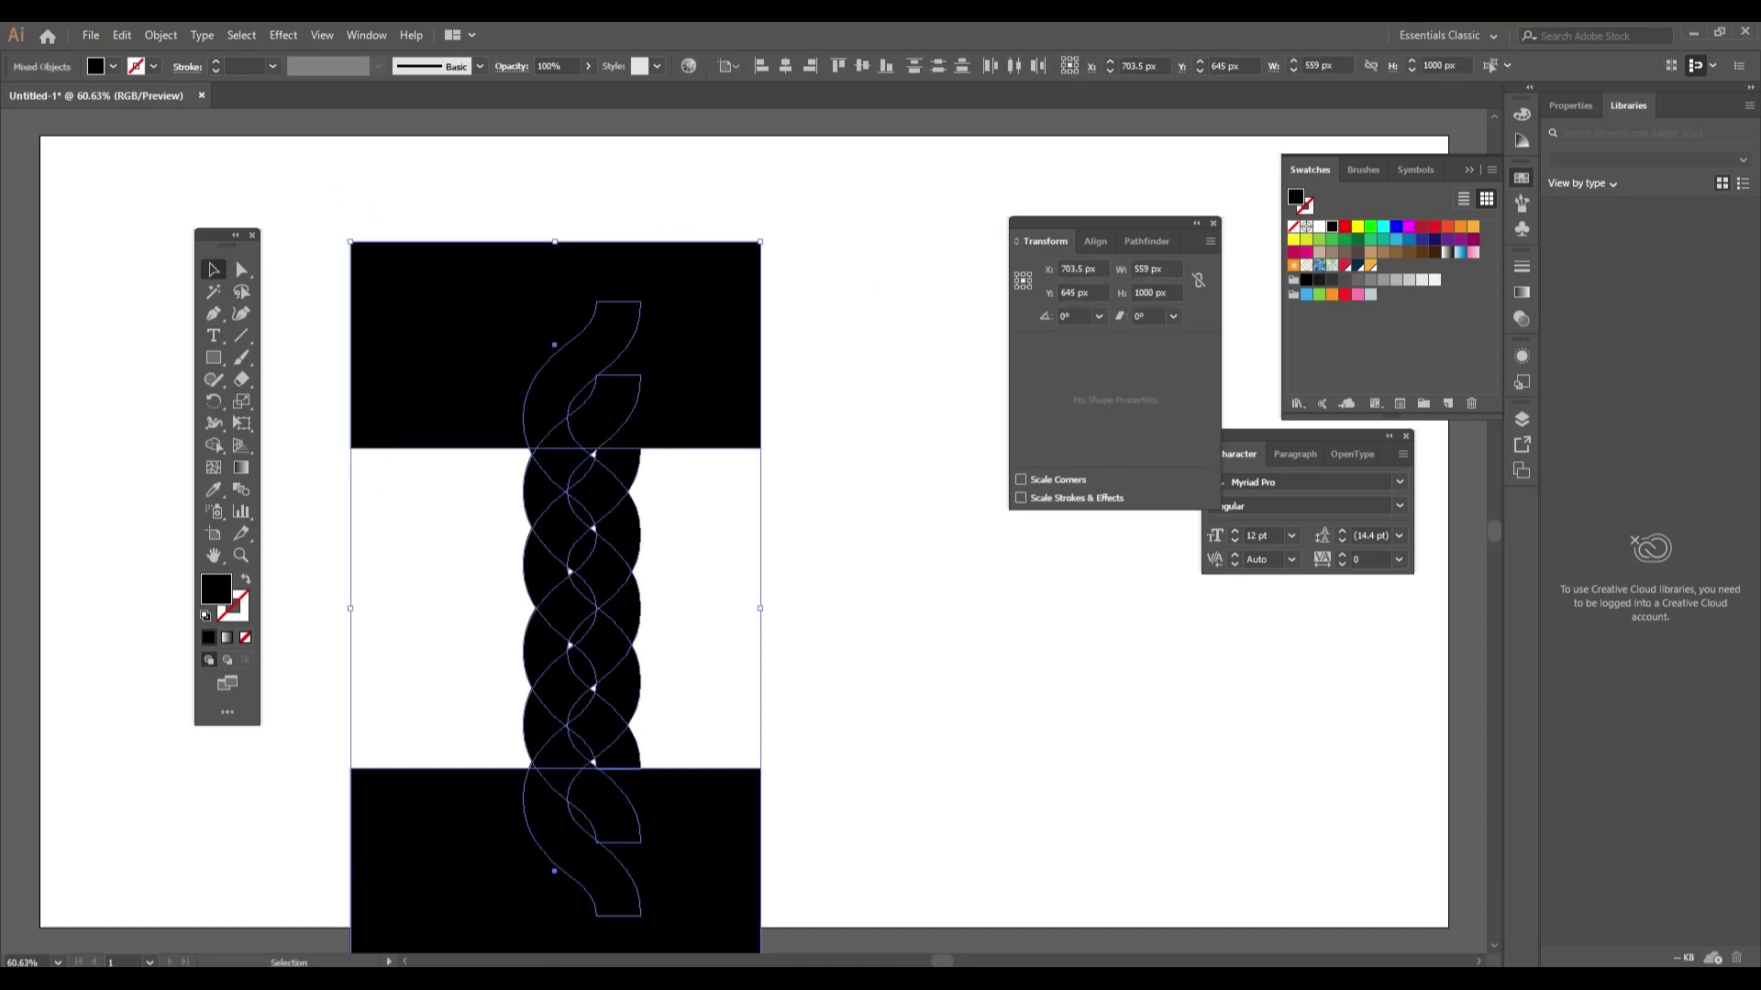
left_click(214, 446)
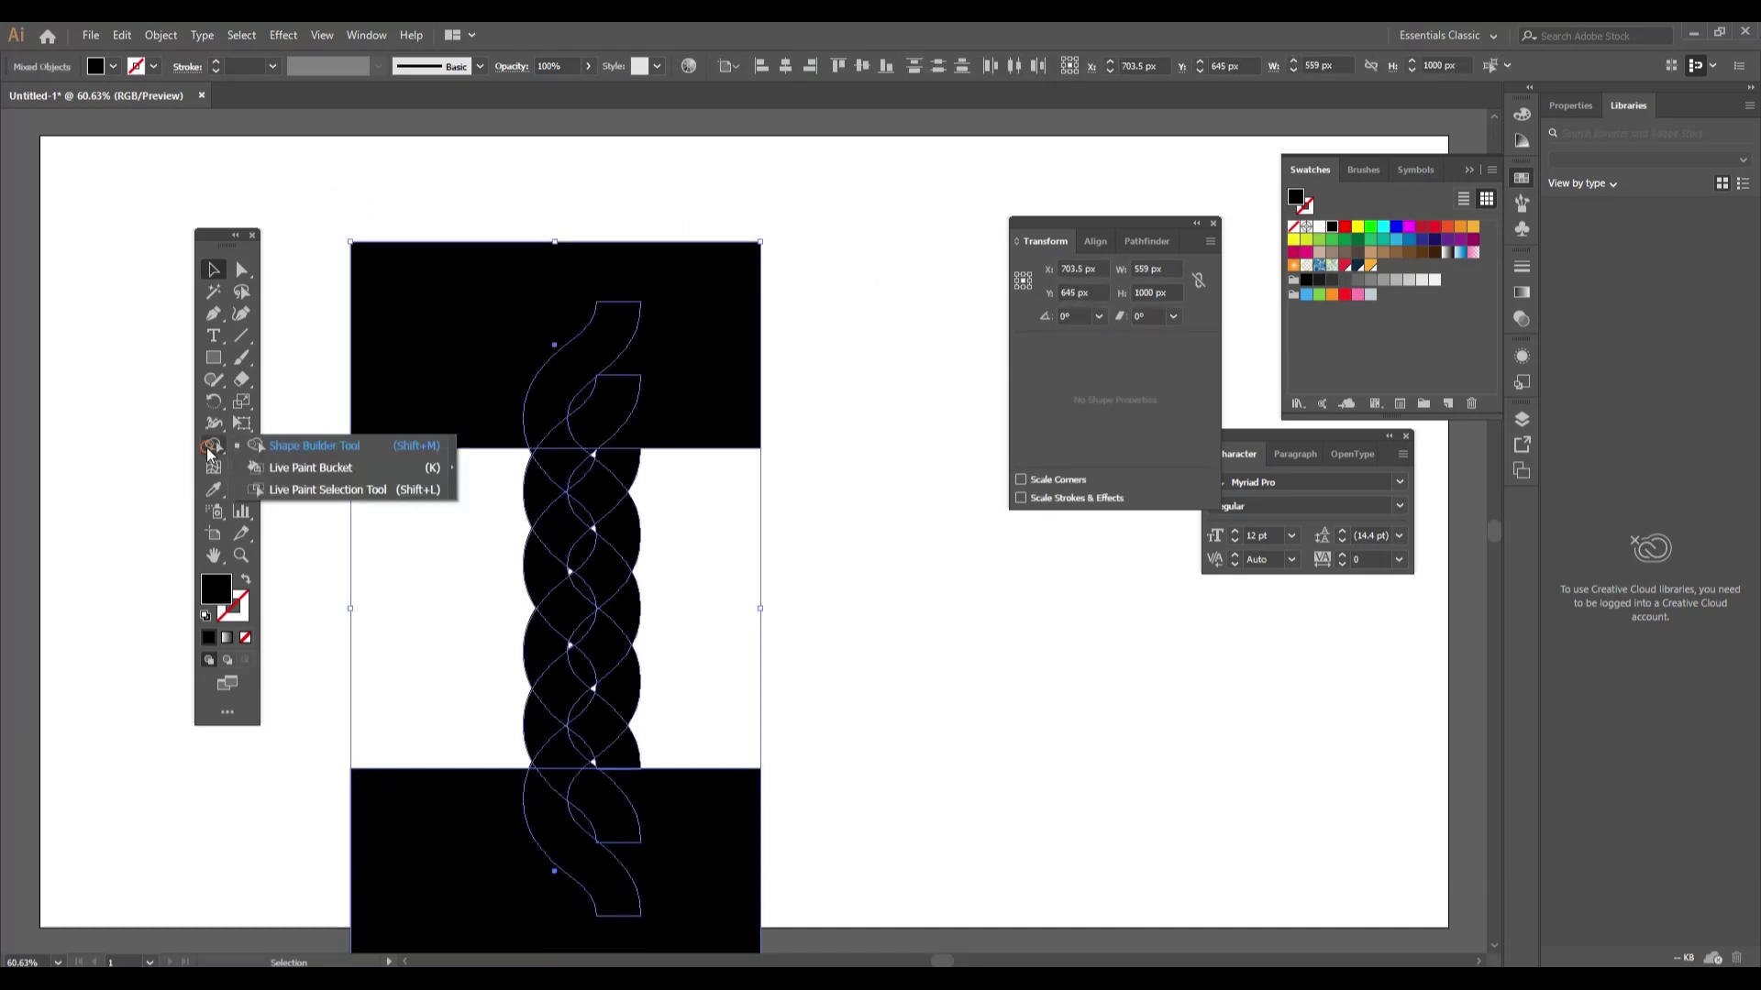
left_click(321, 446)
mouse_move(459, 390)
left_mouse_down()
mouse_move(652, 424)
mouse_move(763, 401)
mouse_move(631, 419)
left_mouse_up()
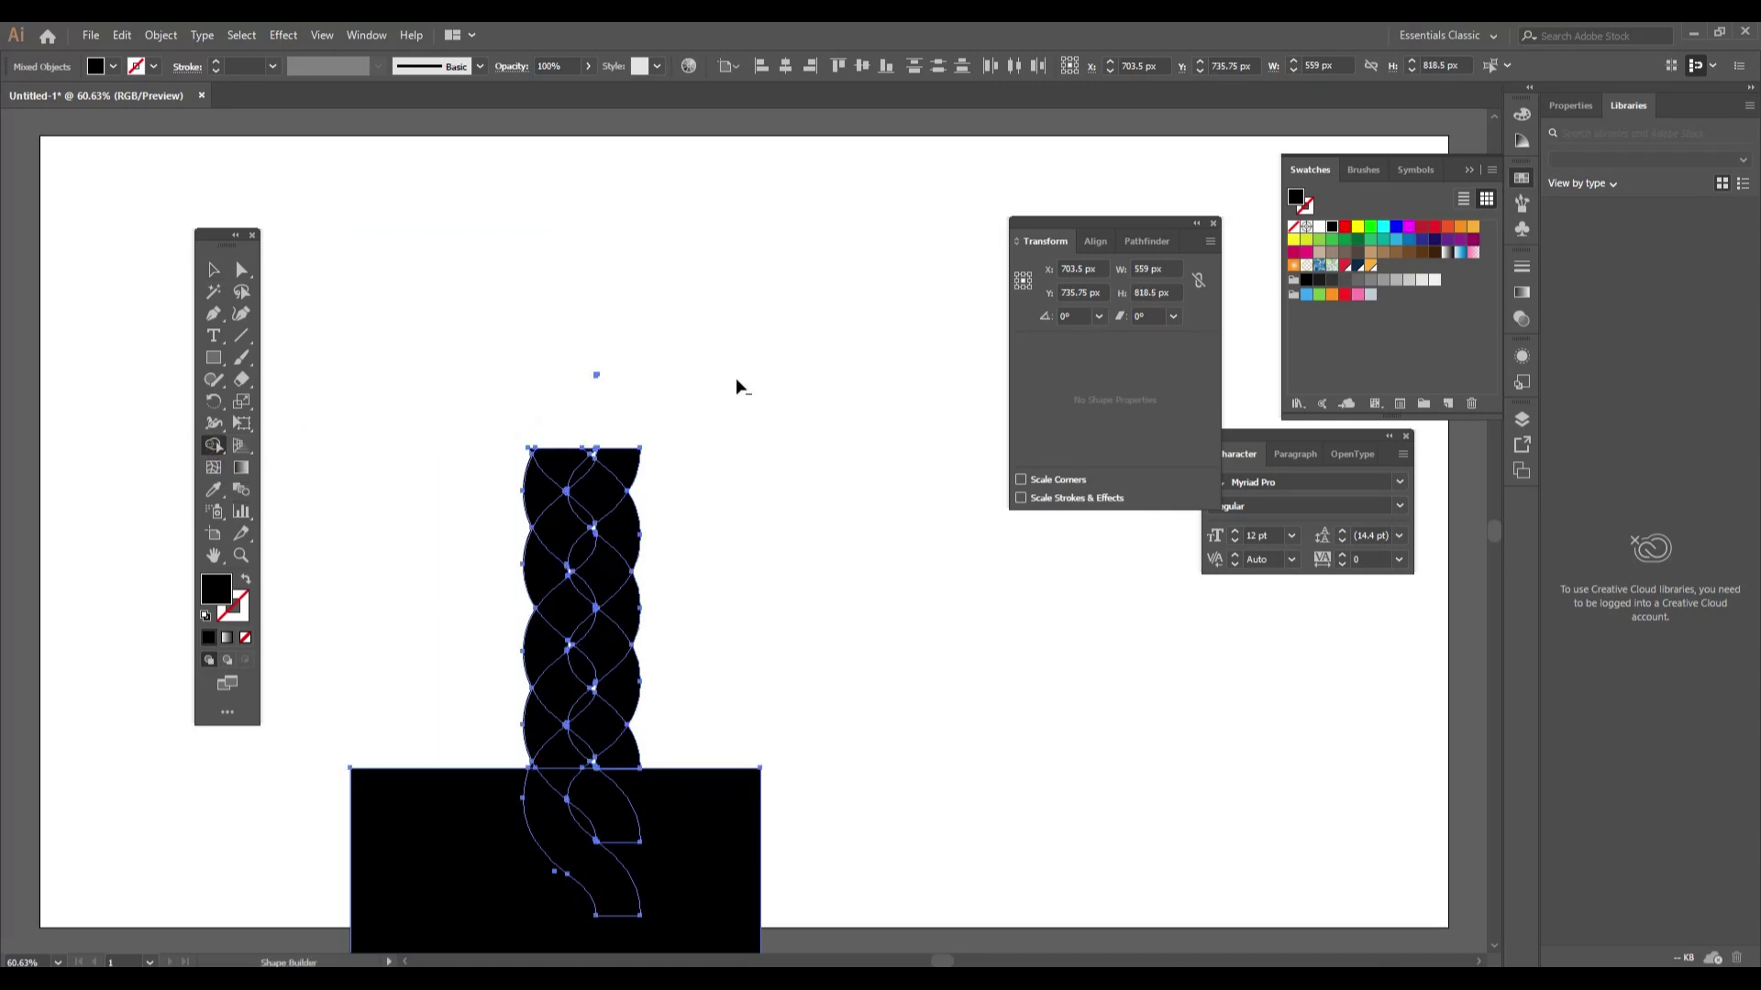
left_click_drag(503, 308, 664, 407)
Remove the lower rectangle and the leftover strand pieces below the braid with the Shape Builder tool.
mouse_move(326, 807)
left_mouse_down()
mouse_move(441, 838)
mouse_move(829, 873)
left_mouse_up()
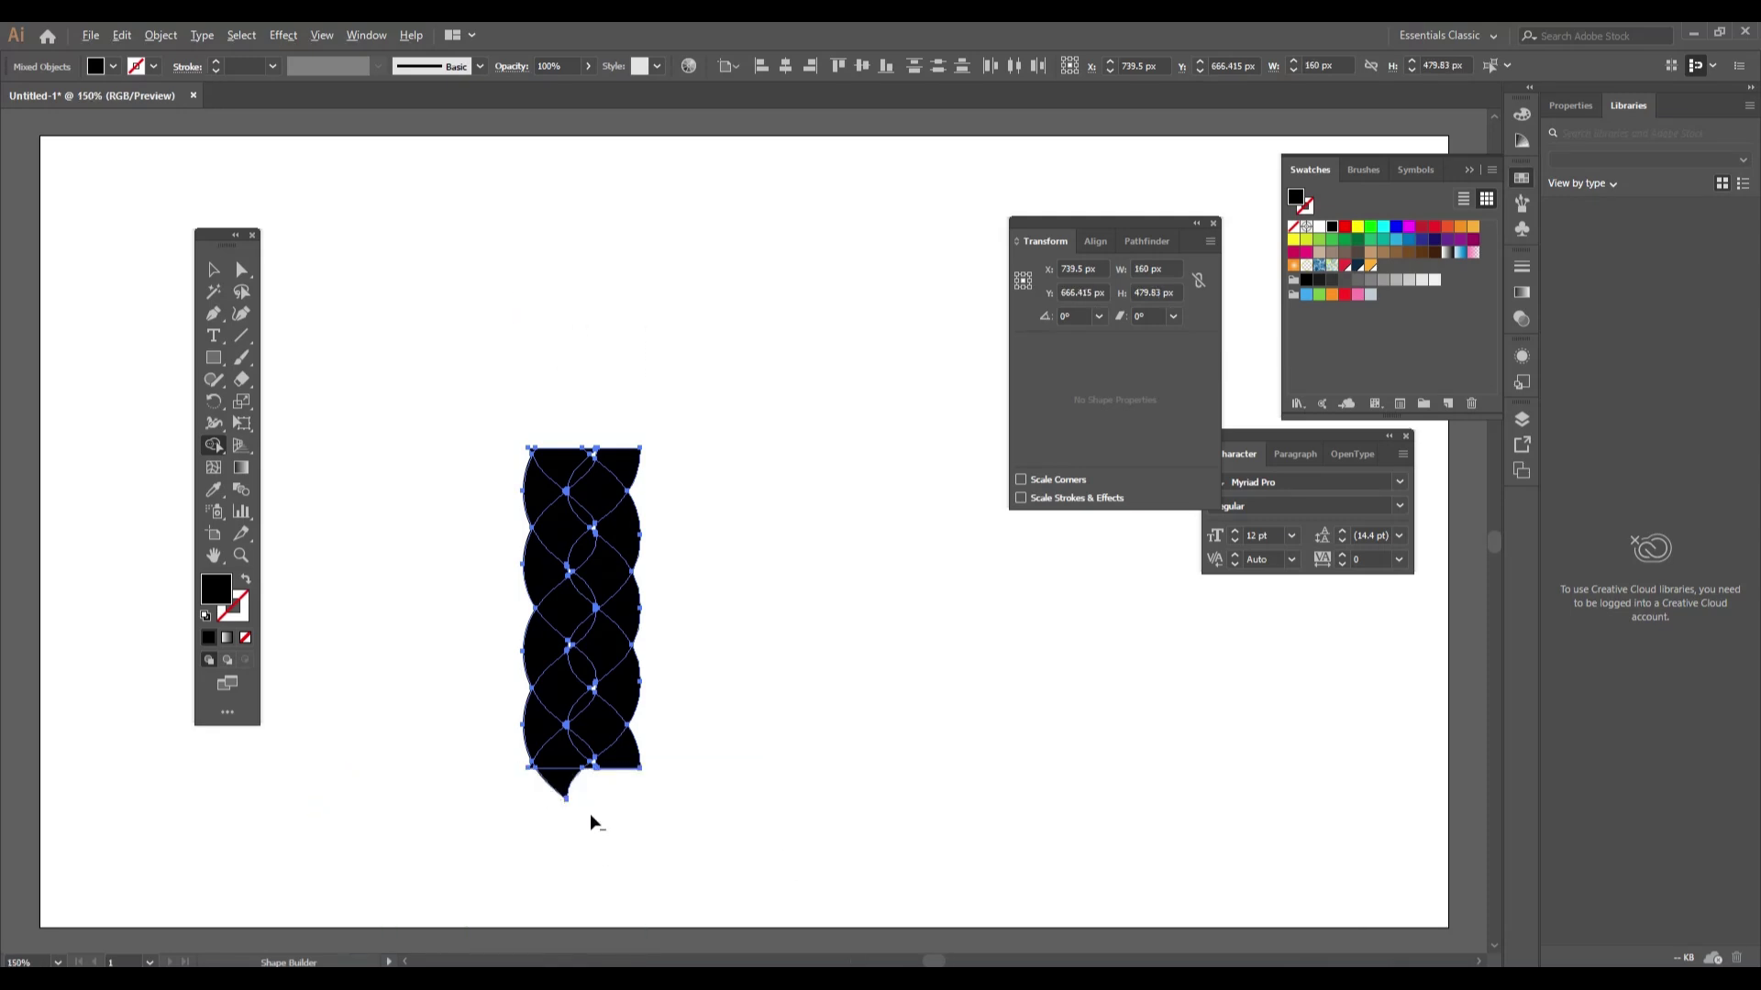
scroll(590, 812, "up", 3)
left_click(505, 734, "alt")
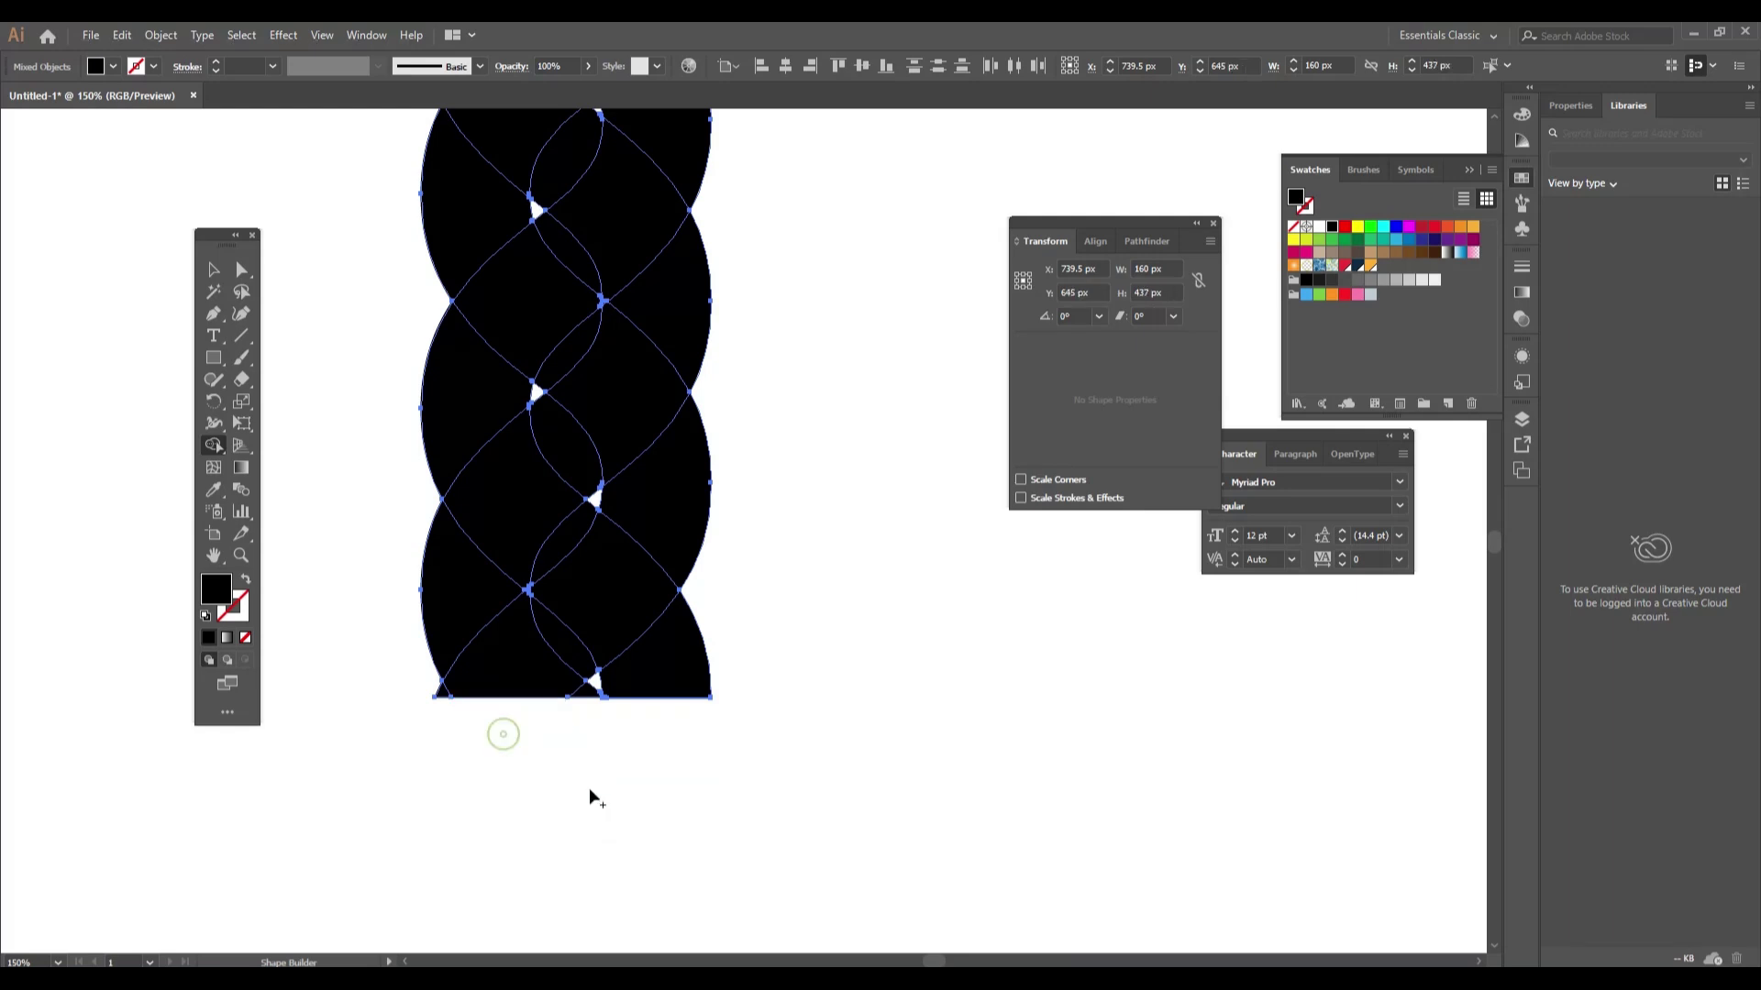
scroll(595, 803, "down", 2)
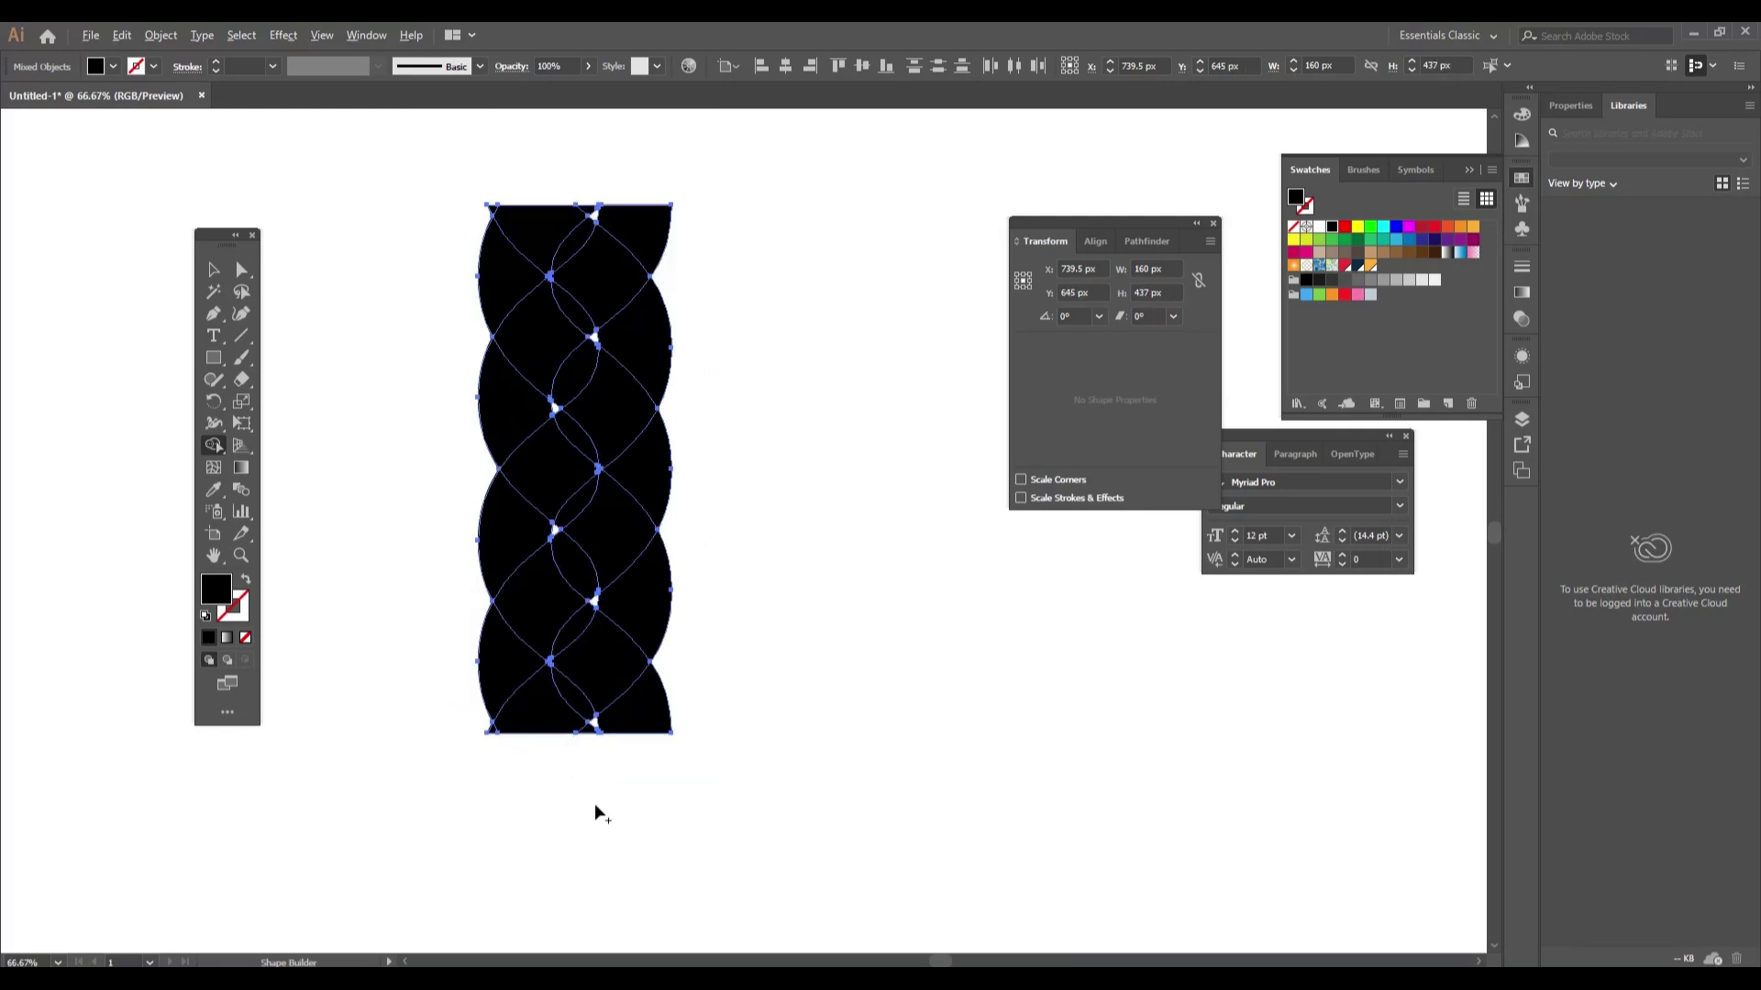
With the Shape Builder, merge the braid's upper-right strand in orange and fill the upper-left edge piece and small top triangle in red.
scroll(598, 818, "up", 1)
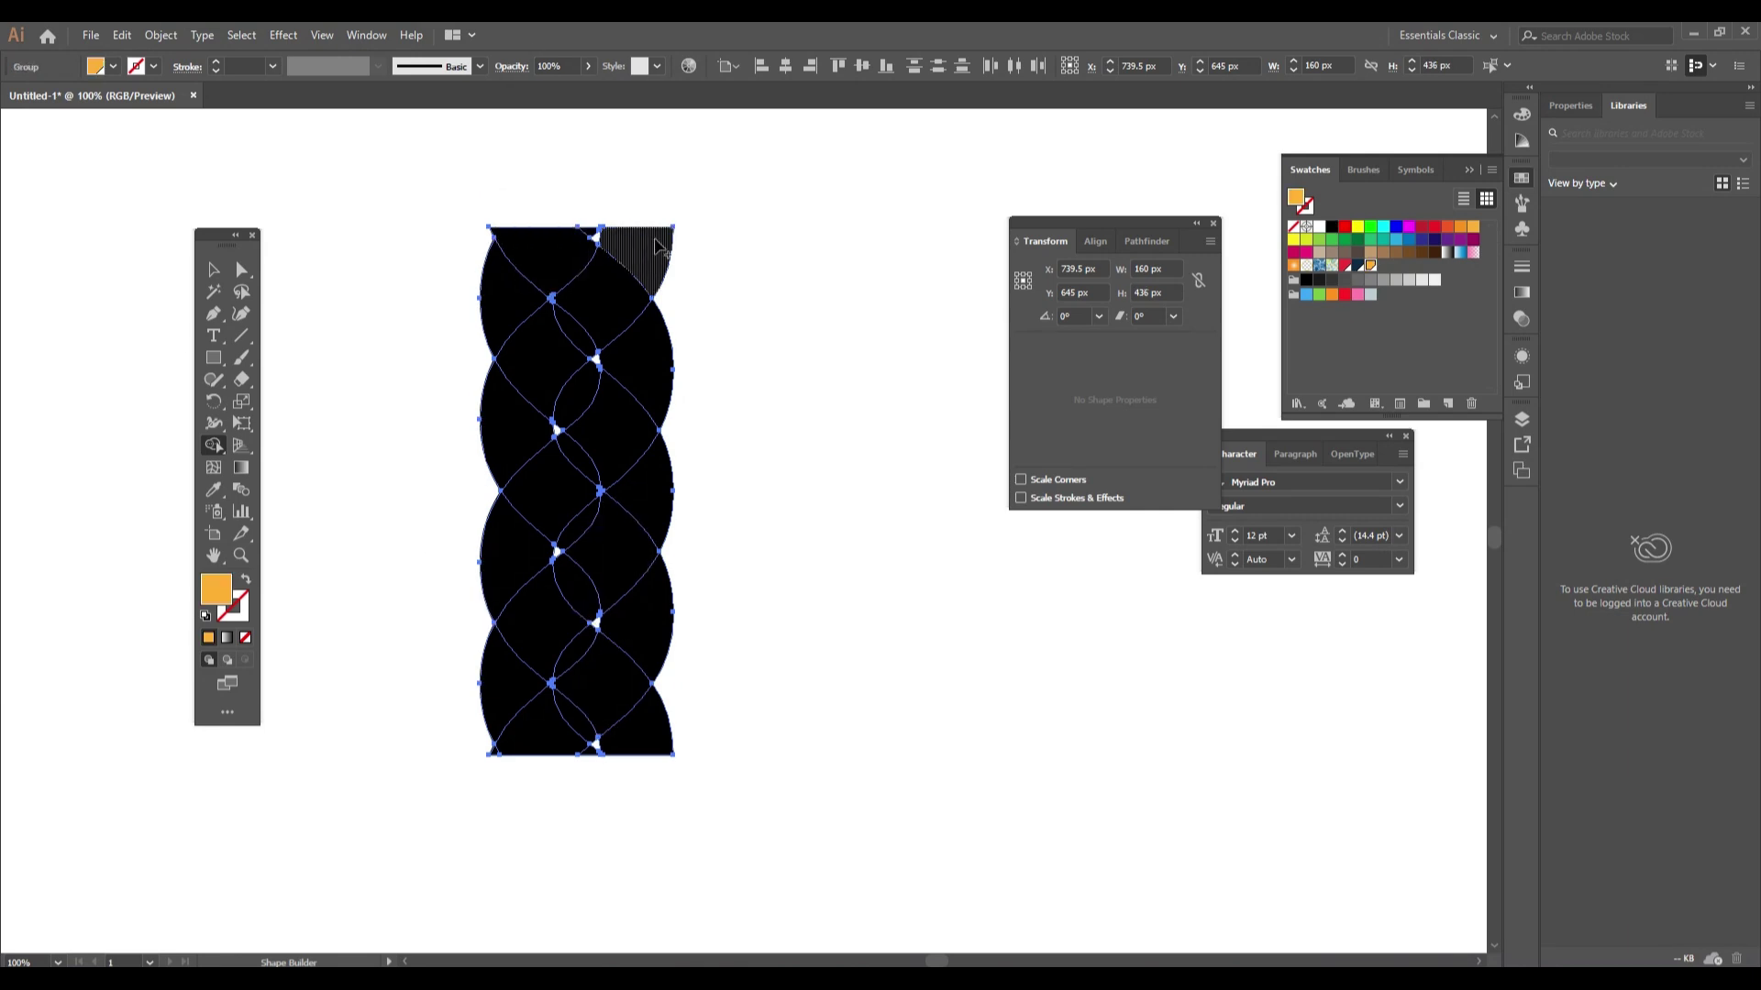
left_click_drag(657, 246, 598, 316)
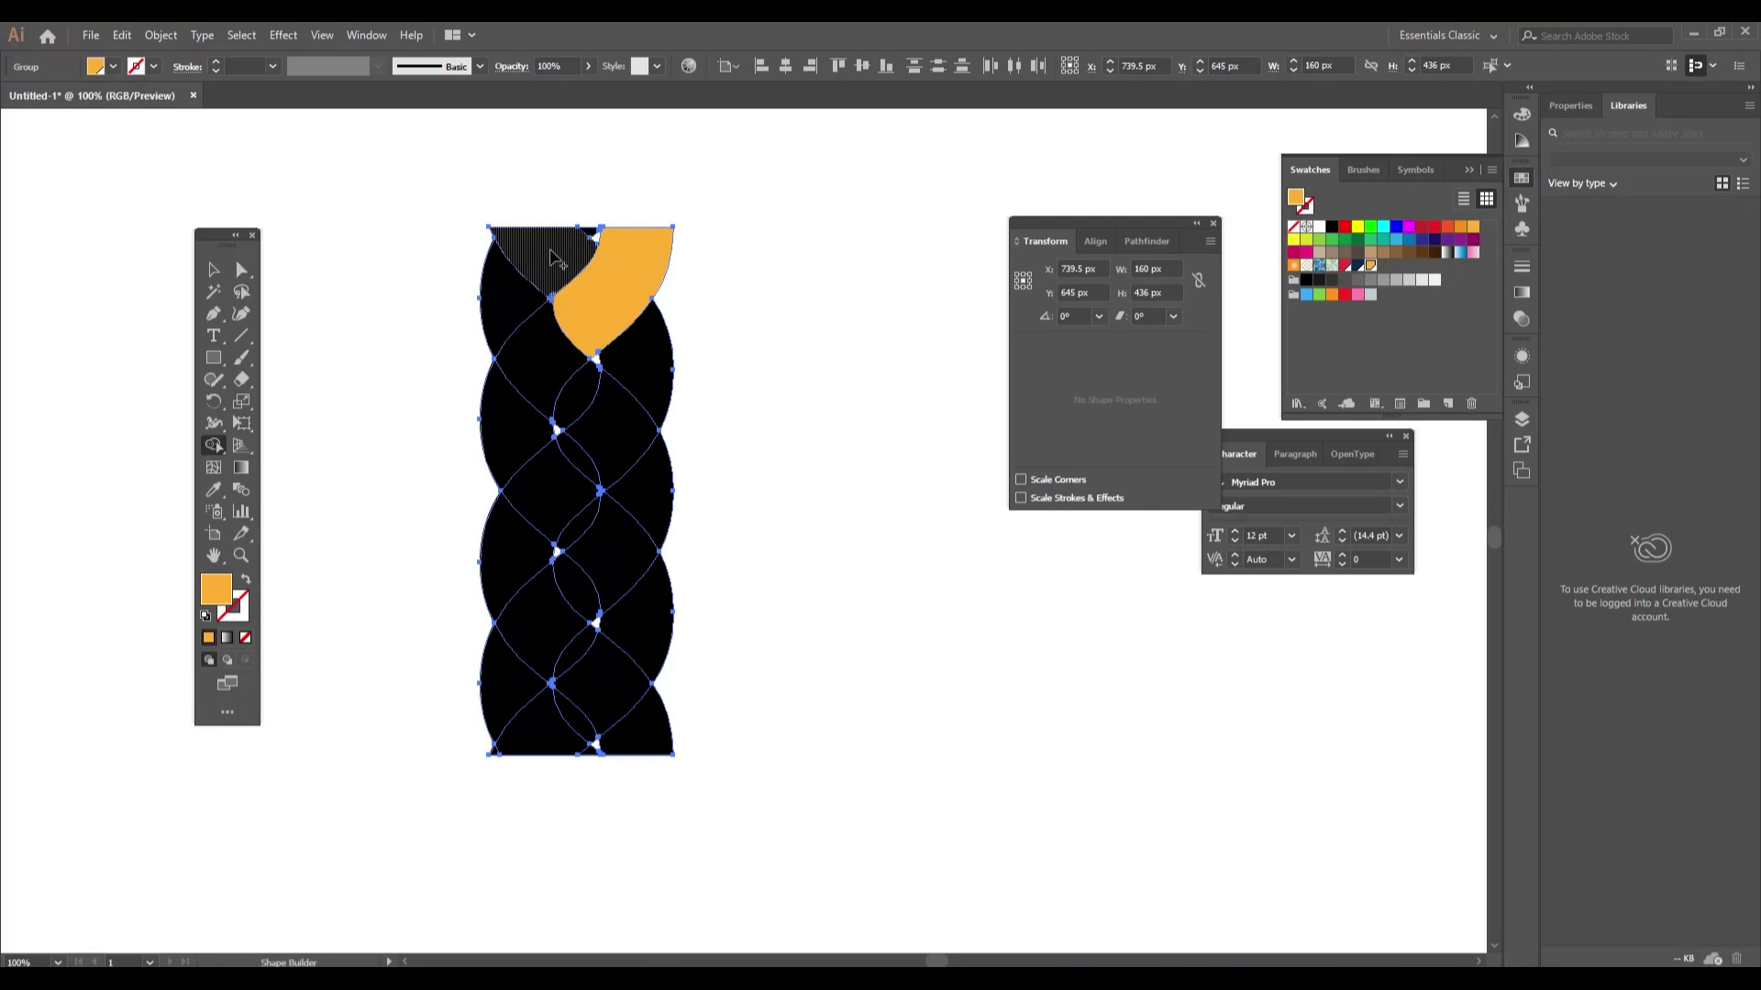
scroll(554, 258, "up", 1)
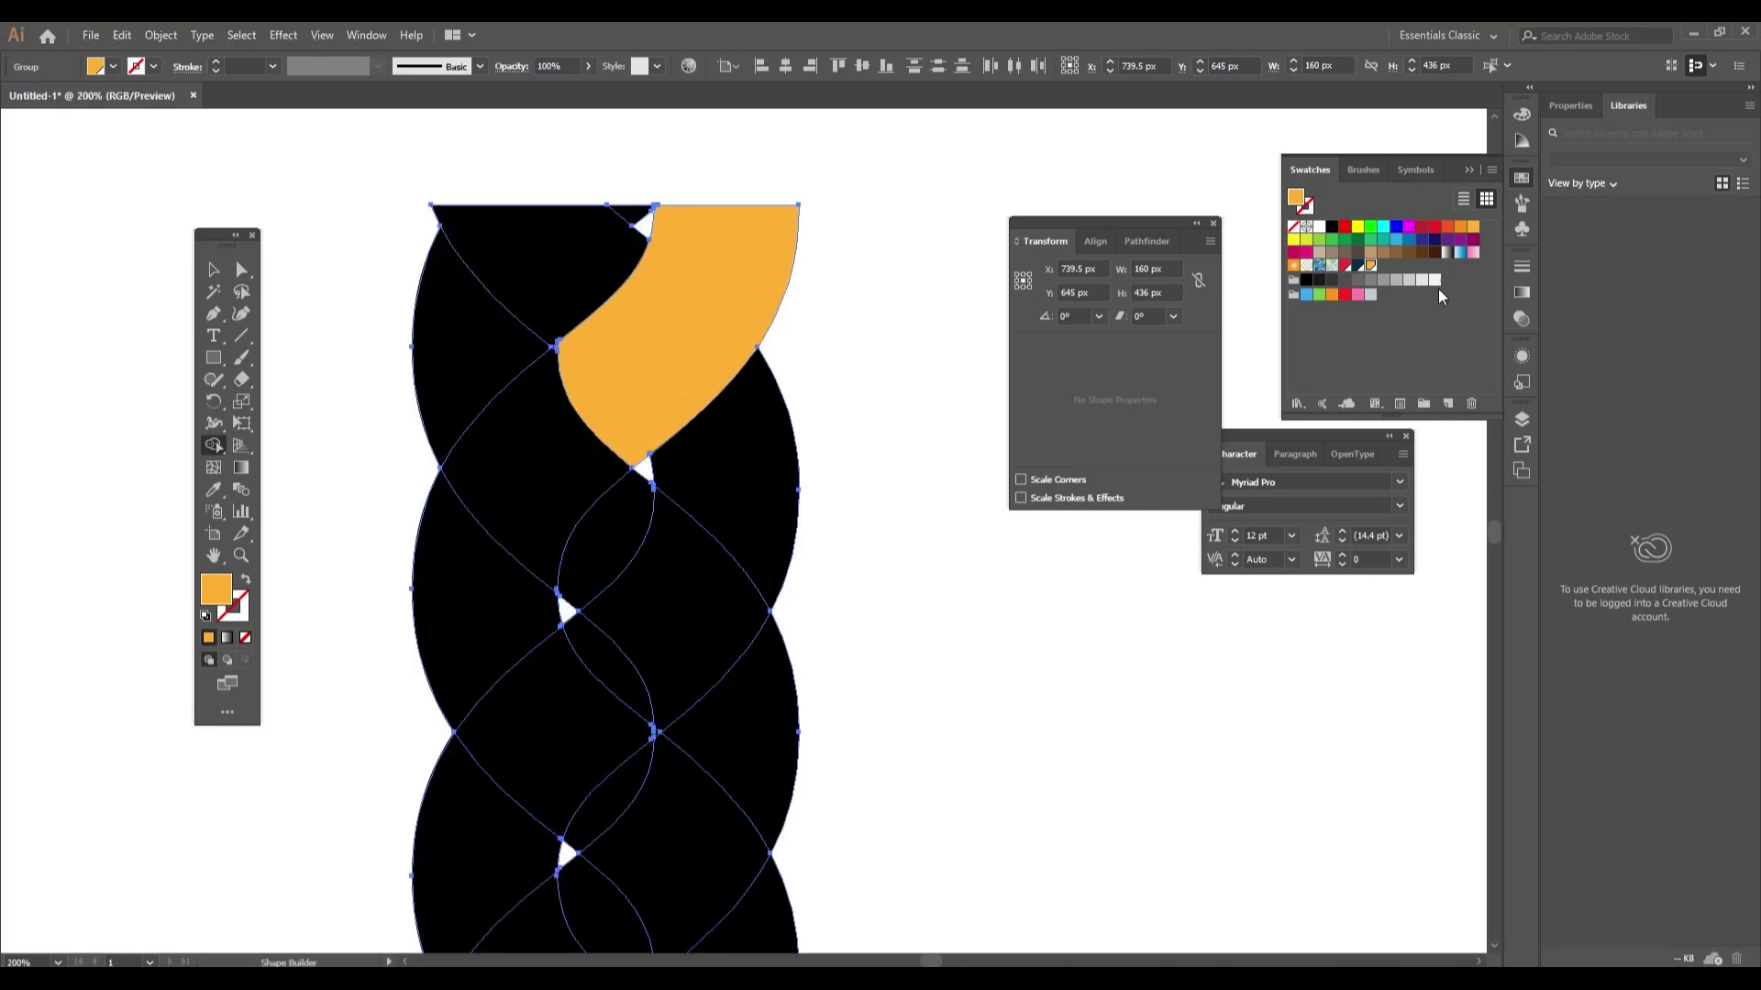
left_click(1343, 266)
left_click(631, 214)
left_click(459, 356)
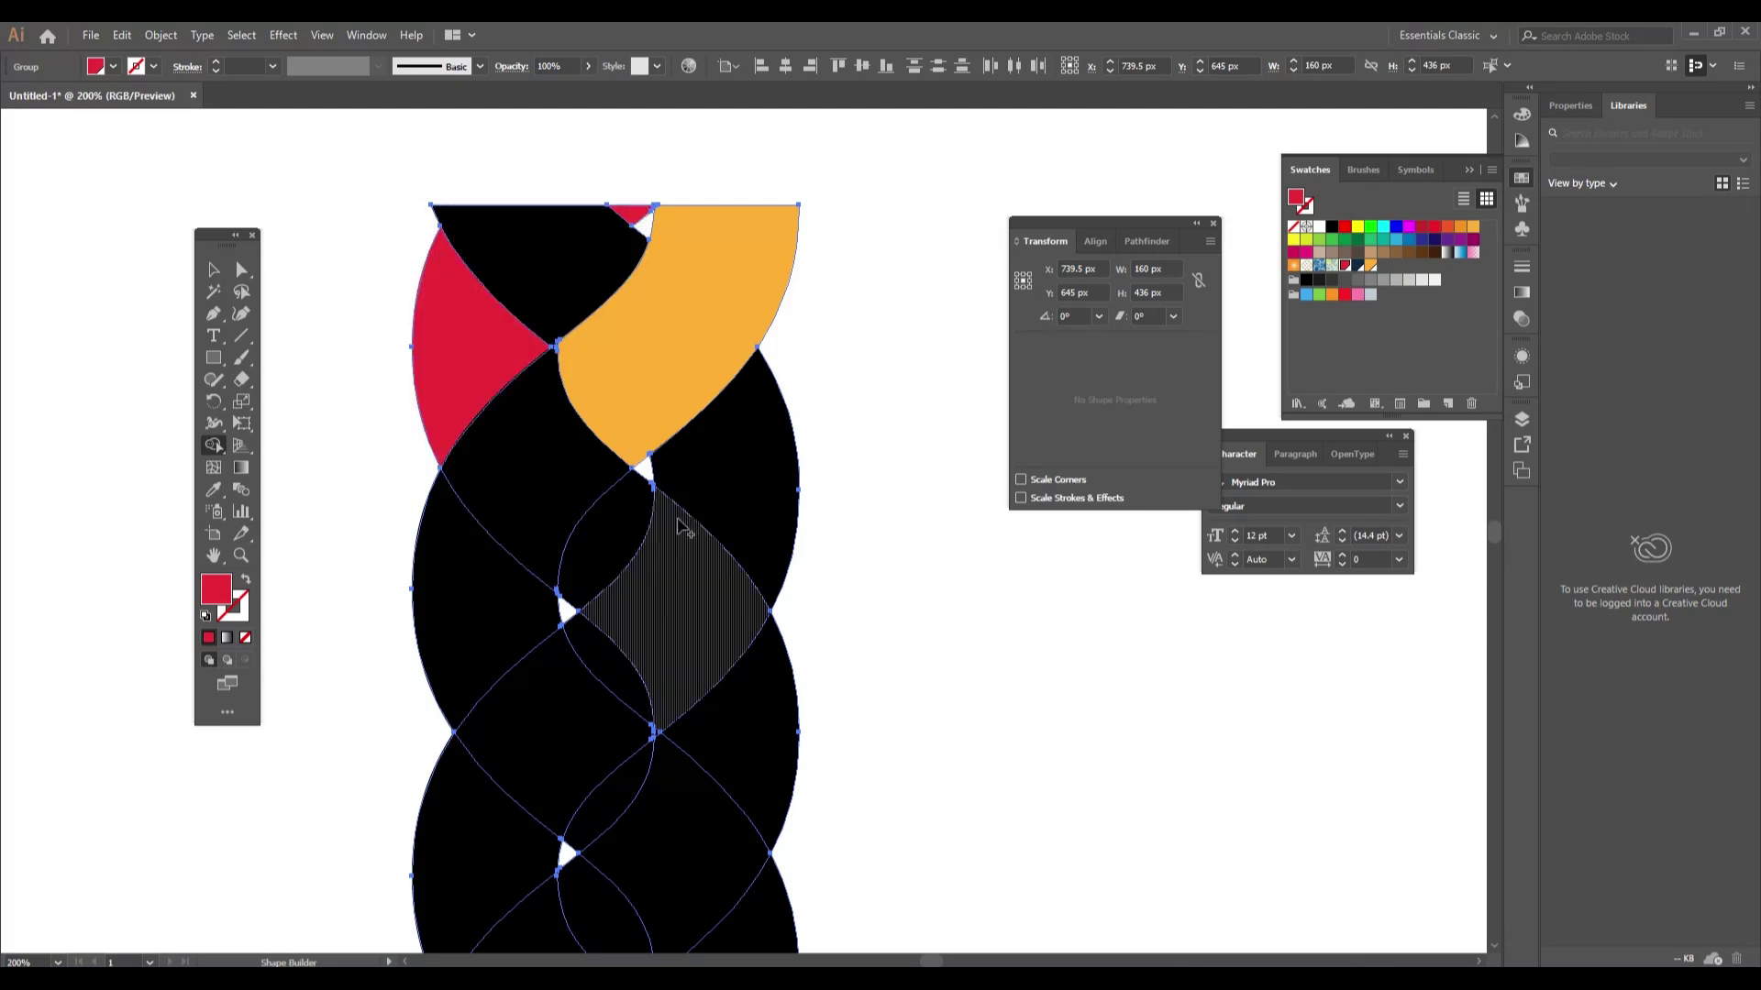
Fill the braid's upper-left end piece and the right edge piece below the orange strand with dark navy.
left_click(1359, 266)
left_click(554, 240)
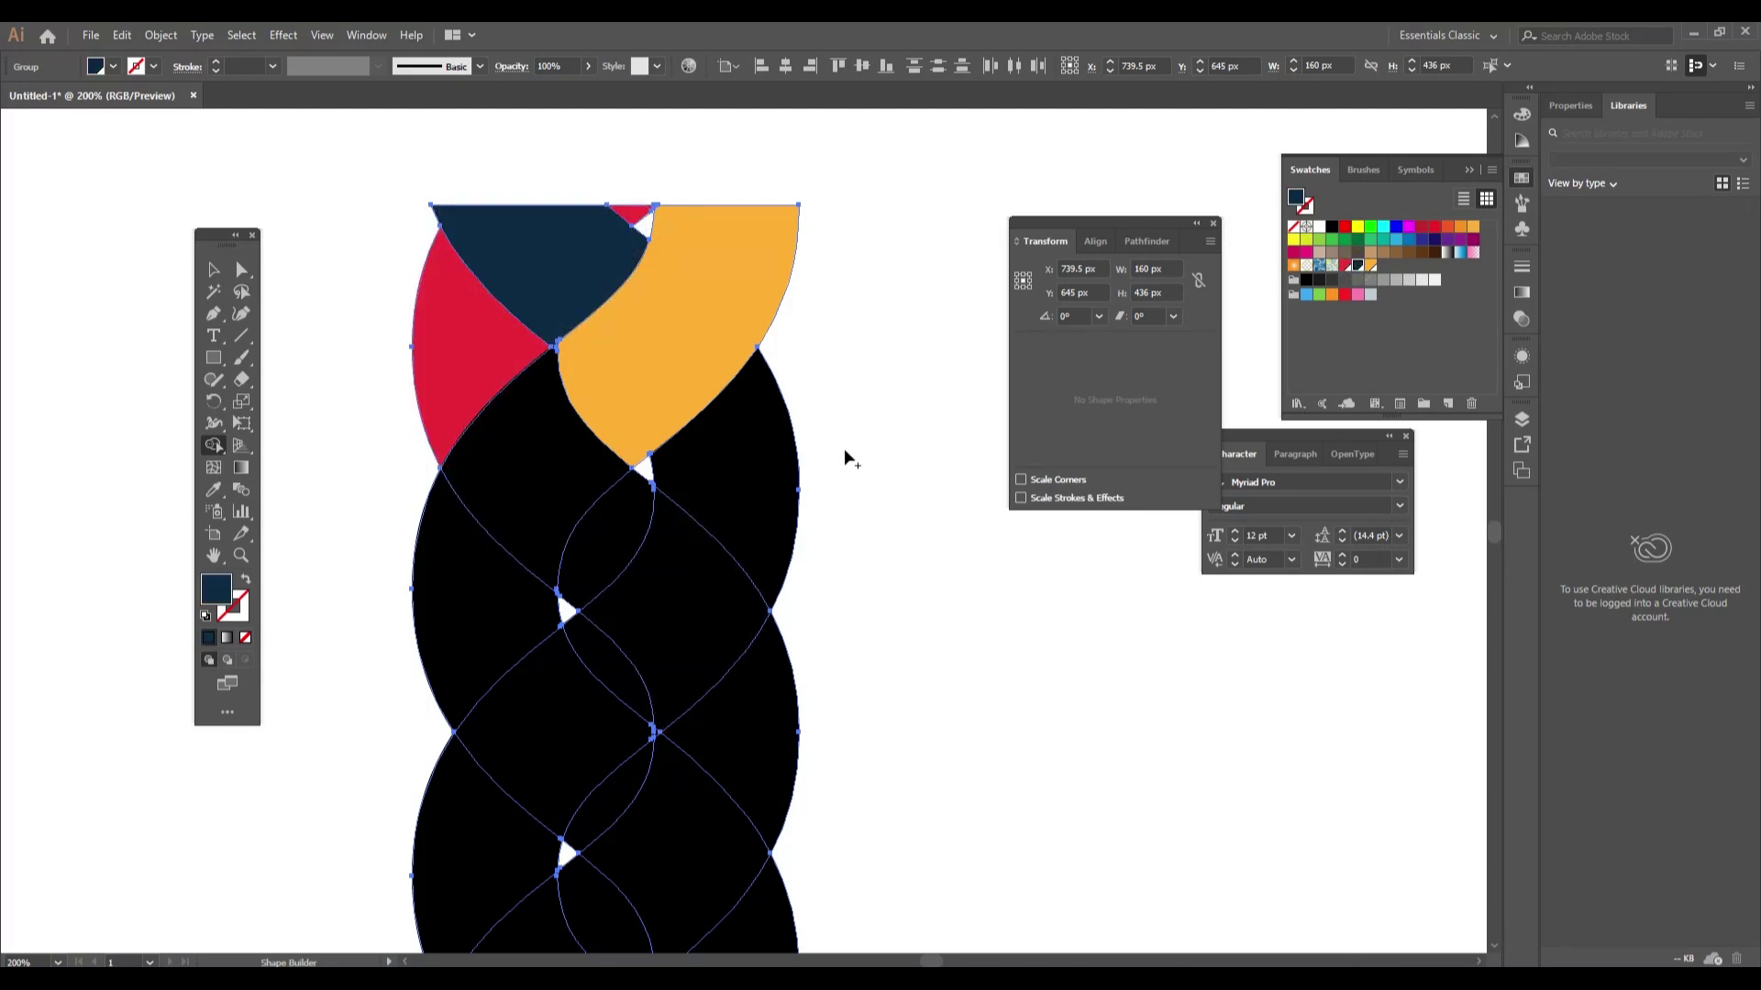
left_click(729, 504)
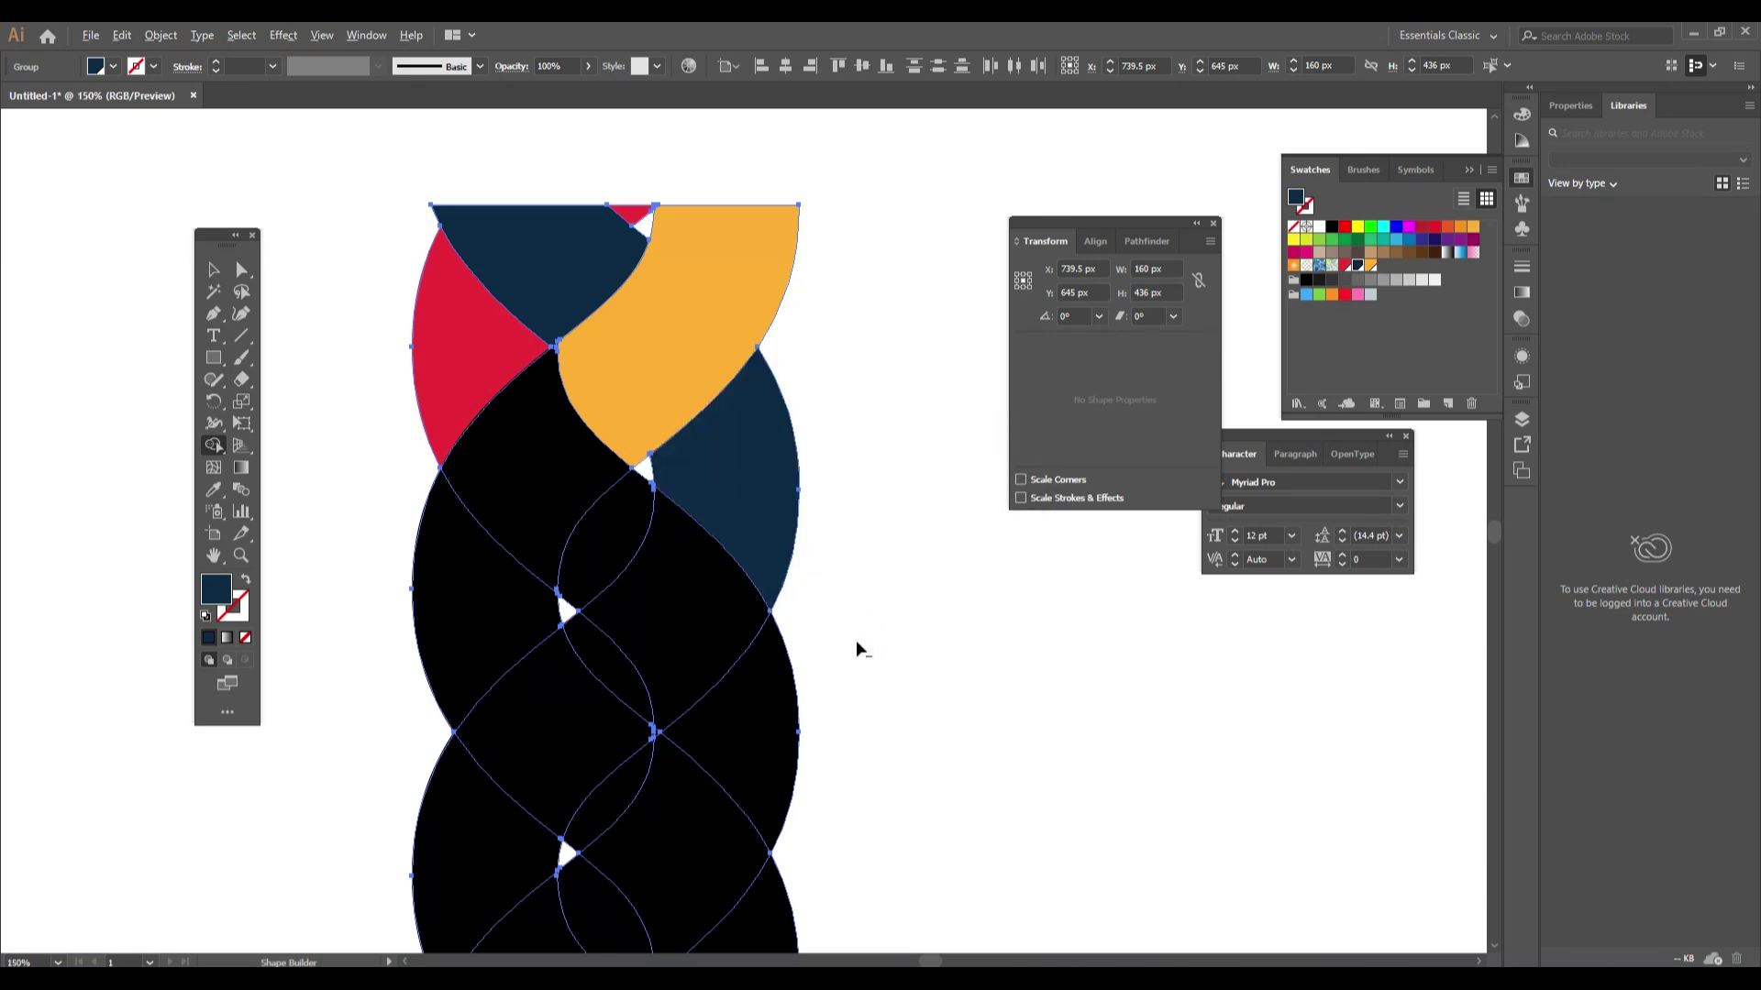
Merge the pieces below the upper-left red piece into one continuous red strand running under the orange one with the Shape Builder.
scroll(856, 640, "down", 1)
scroll(772, 619, "right", 2)
scroll(772, 620, "down", 3)
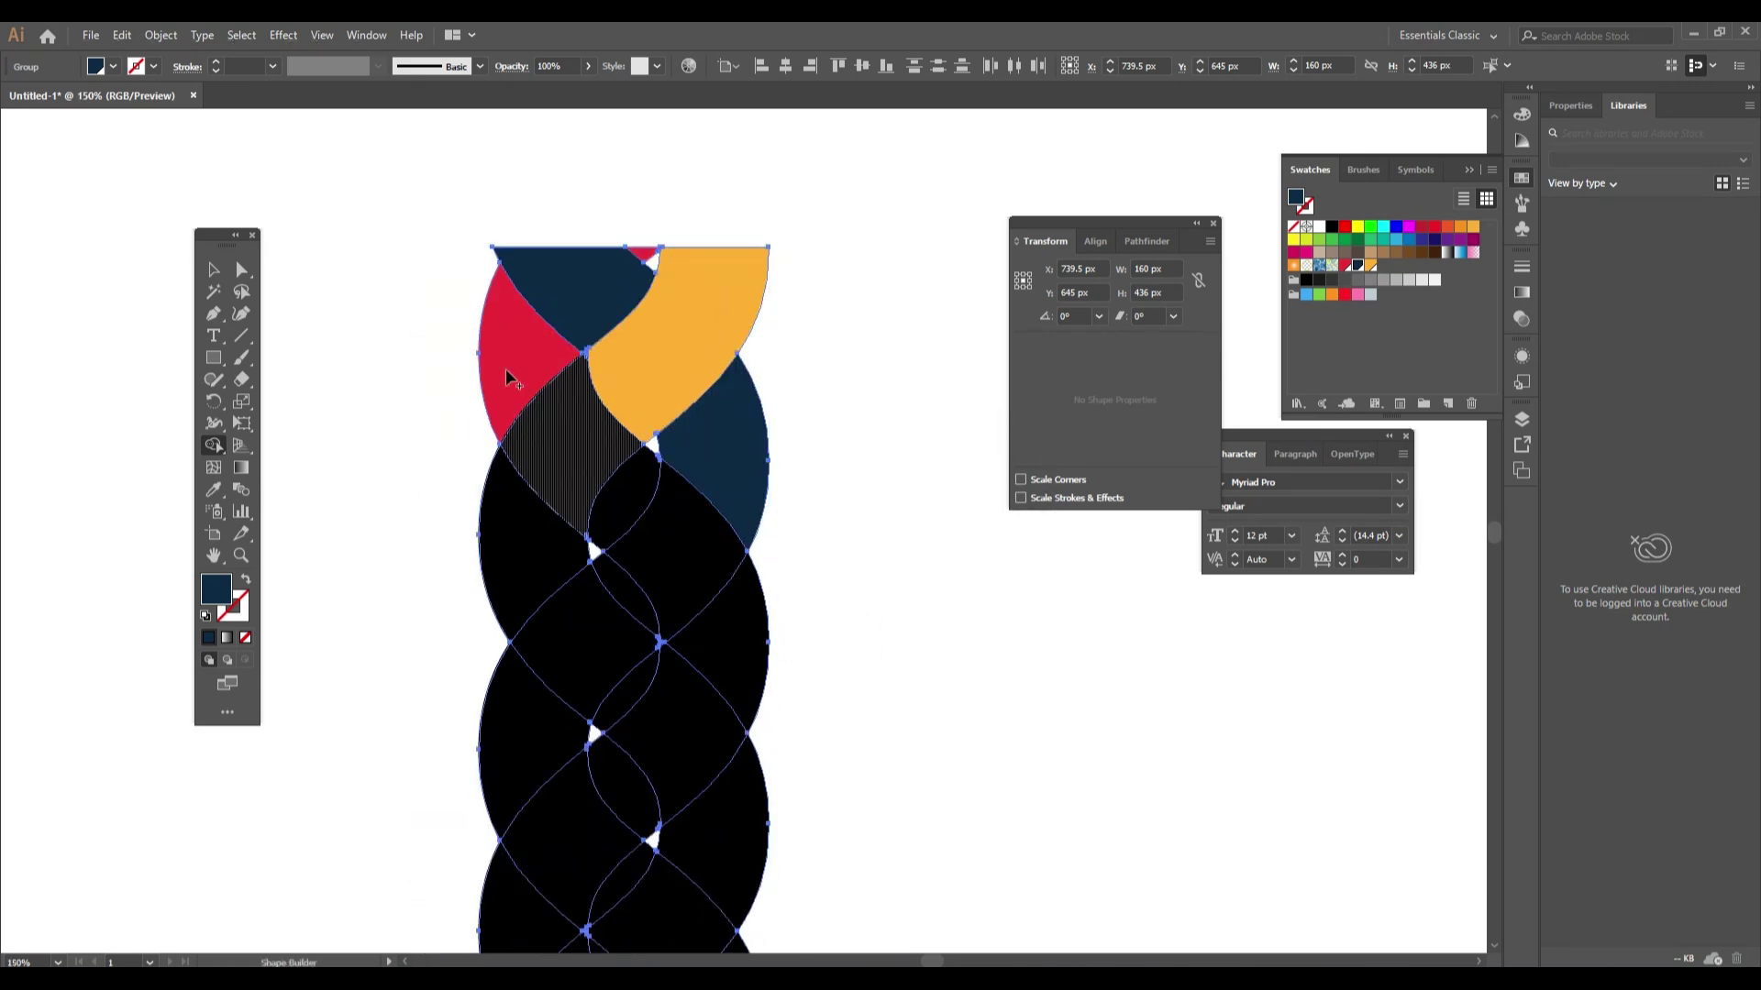
left_click(1345, 270)
left_click_drag(532, 376, 582, 473)
scroll(778, 534, "down", 1)
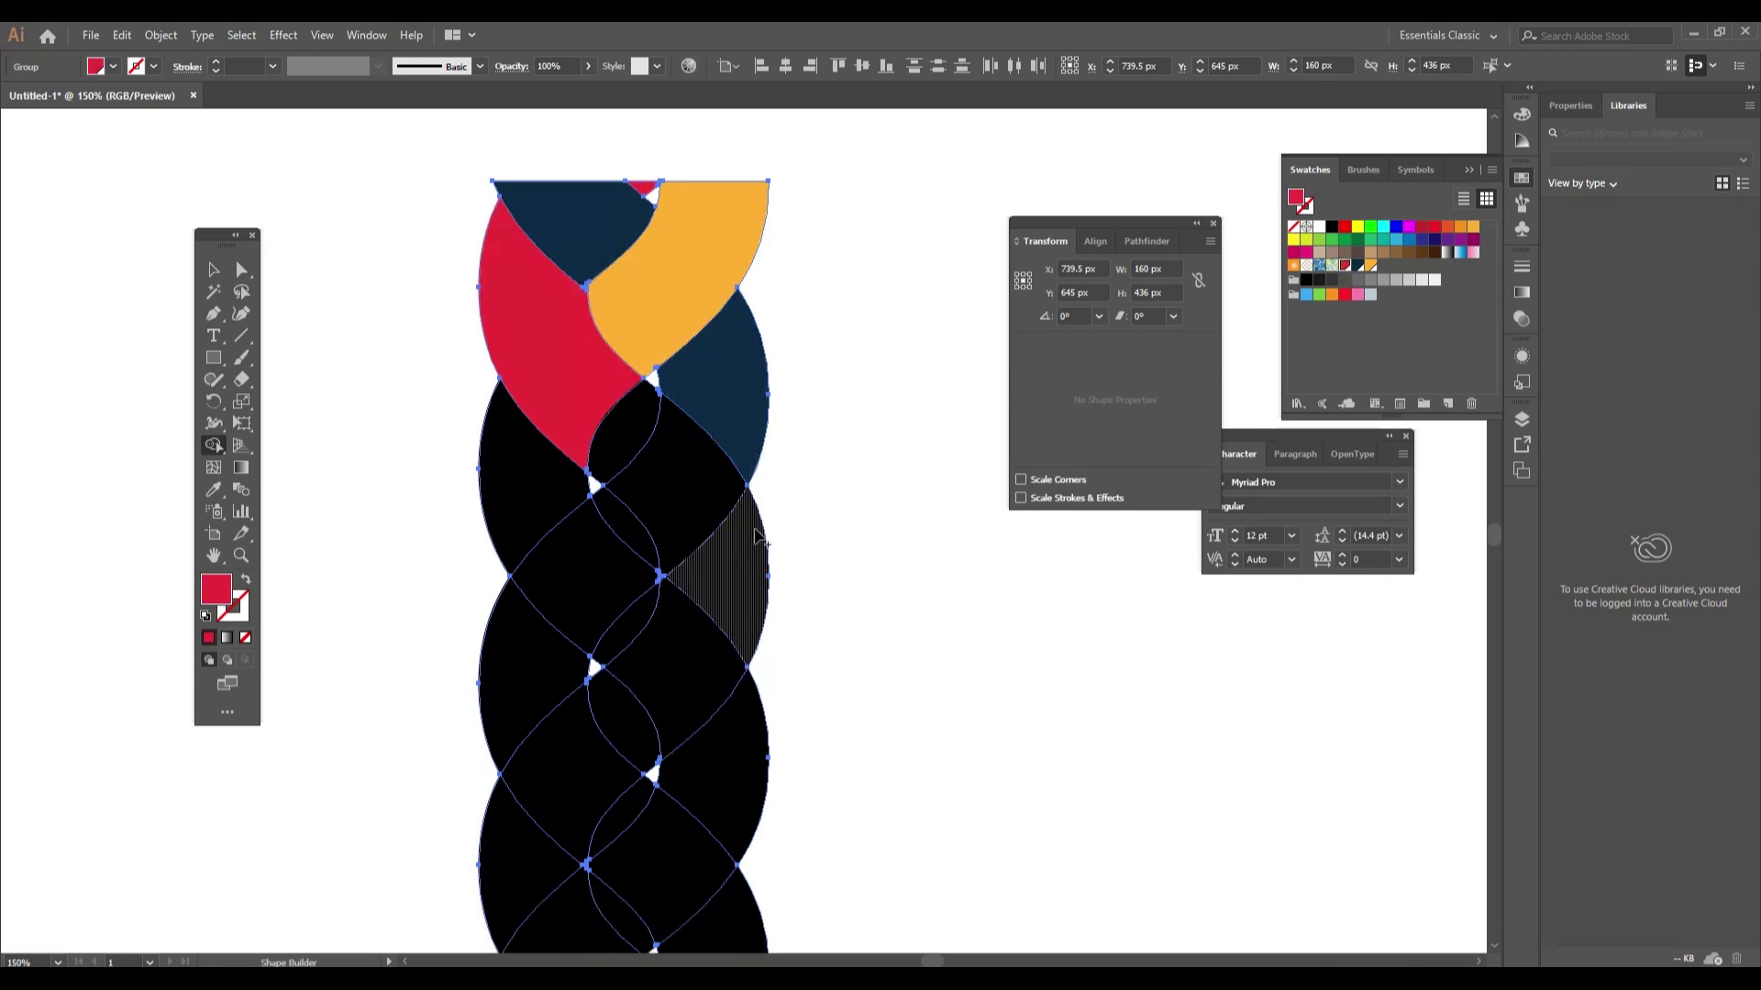
left_click_drag(613, 392, 628, 432)
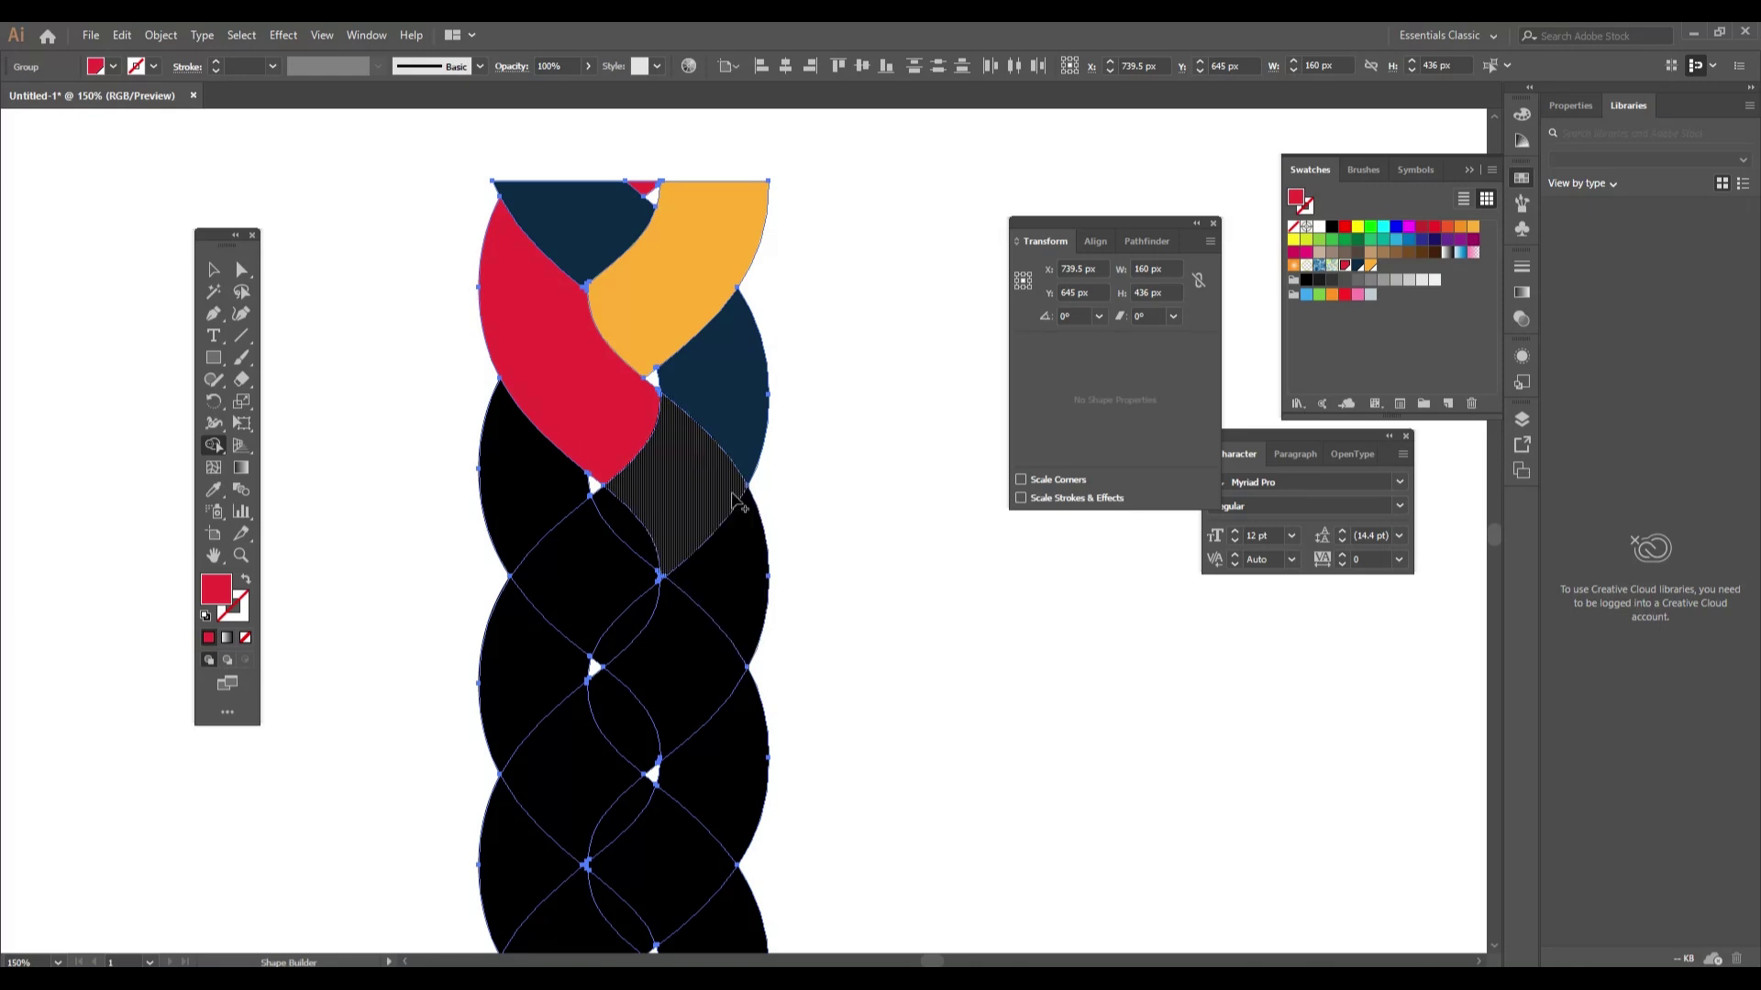
Build an orange strand below the red one on the braid's left side, and merge the adjacent right pieces into the navy strand.
left_click(1371, 266)
left_click(518, 481)
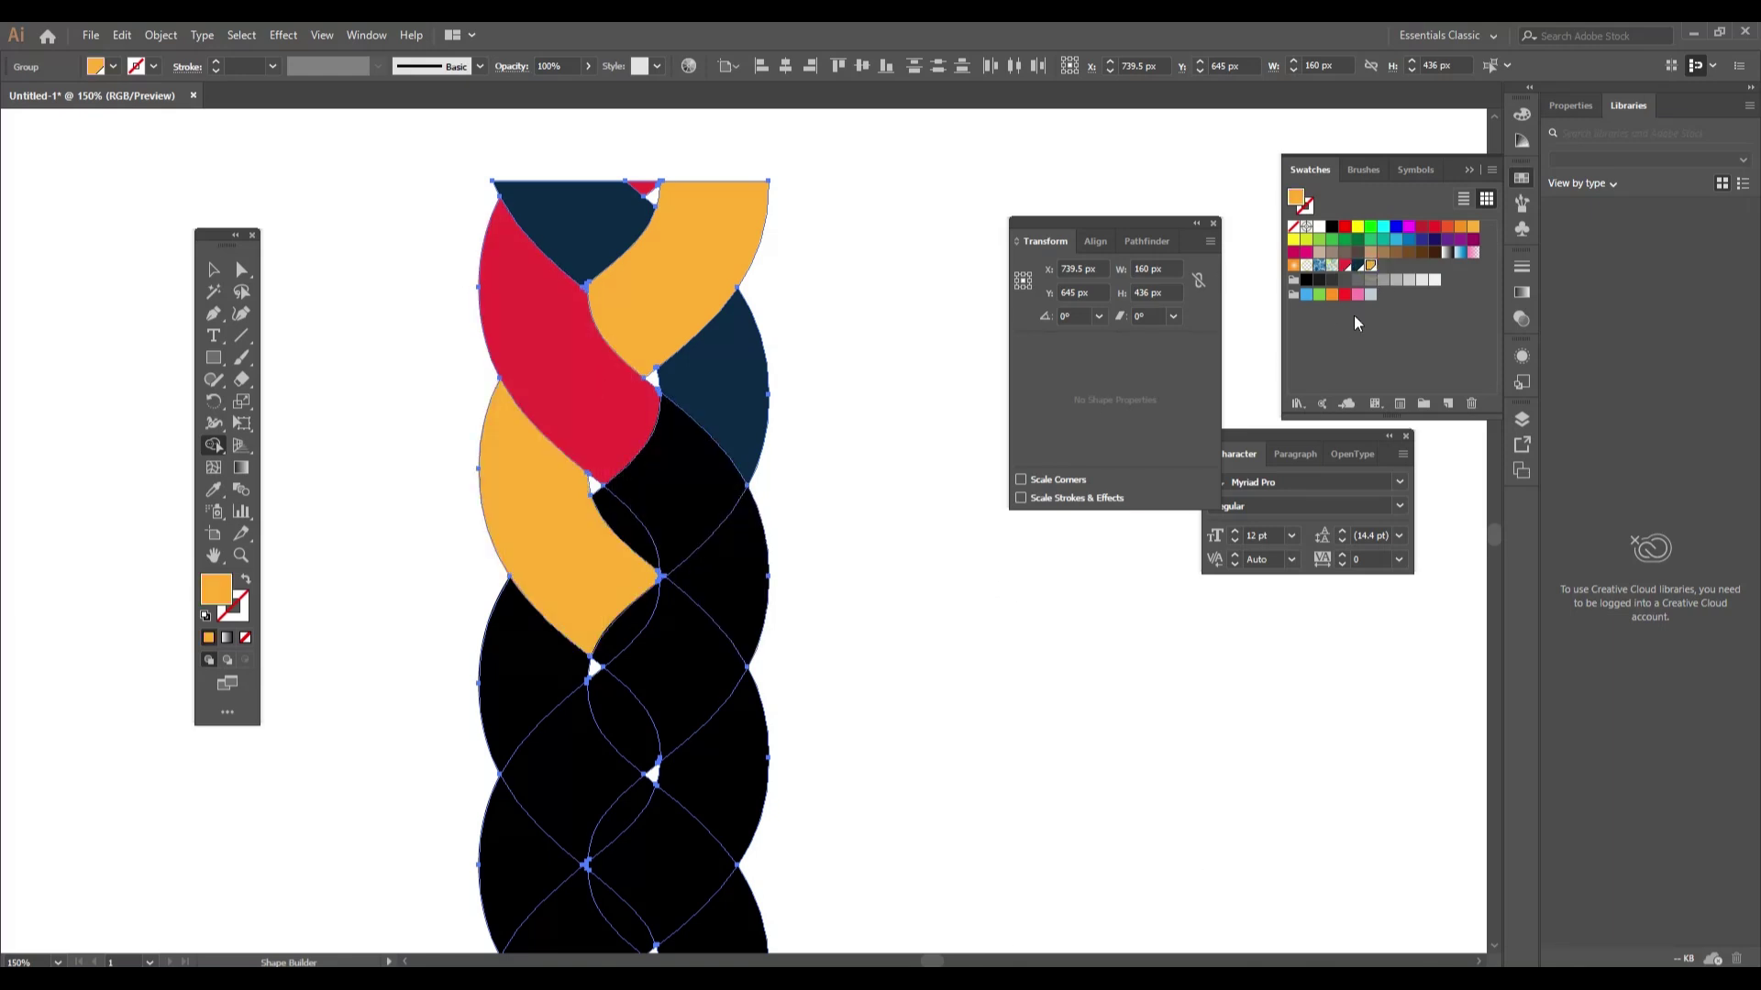
left_click(1358, 266)
left_click_drag(621, 503, 746, 393)
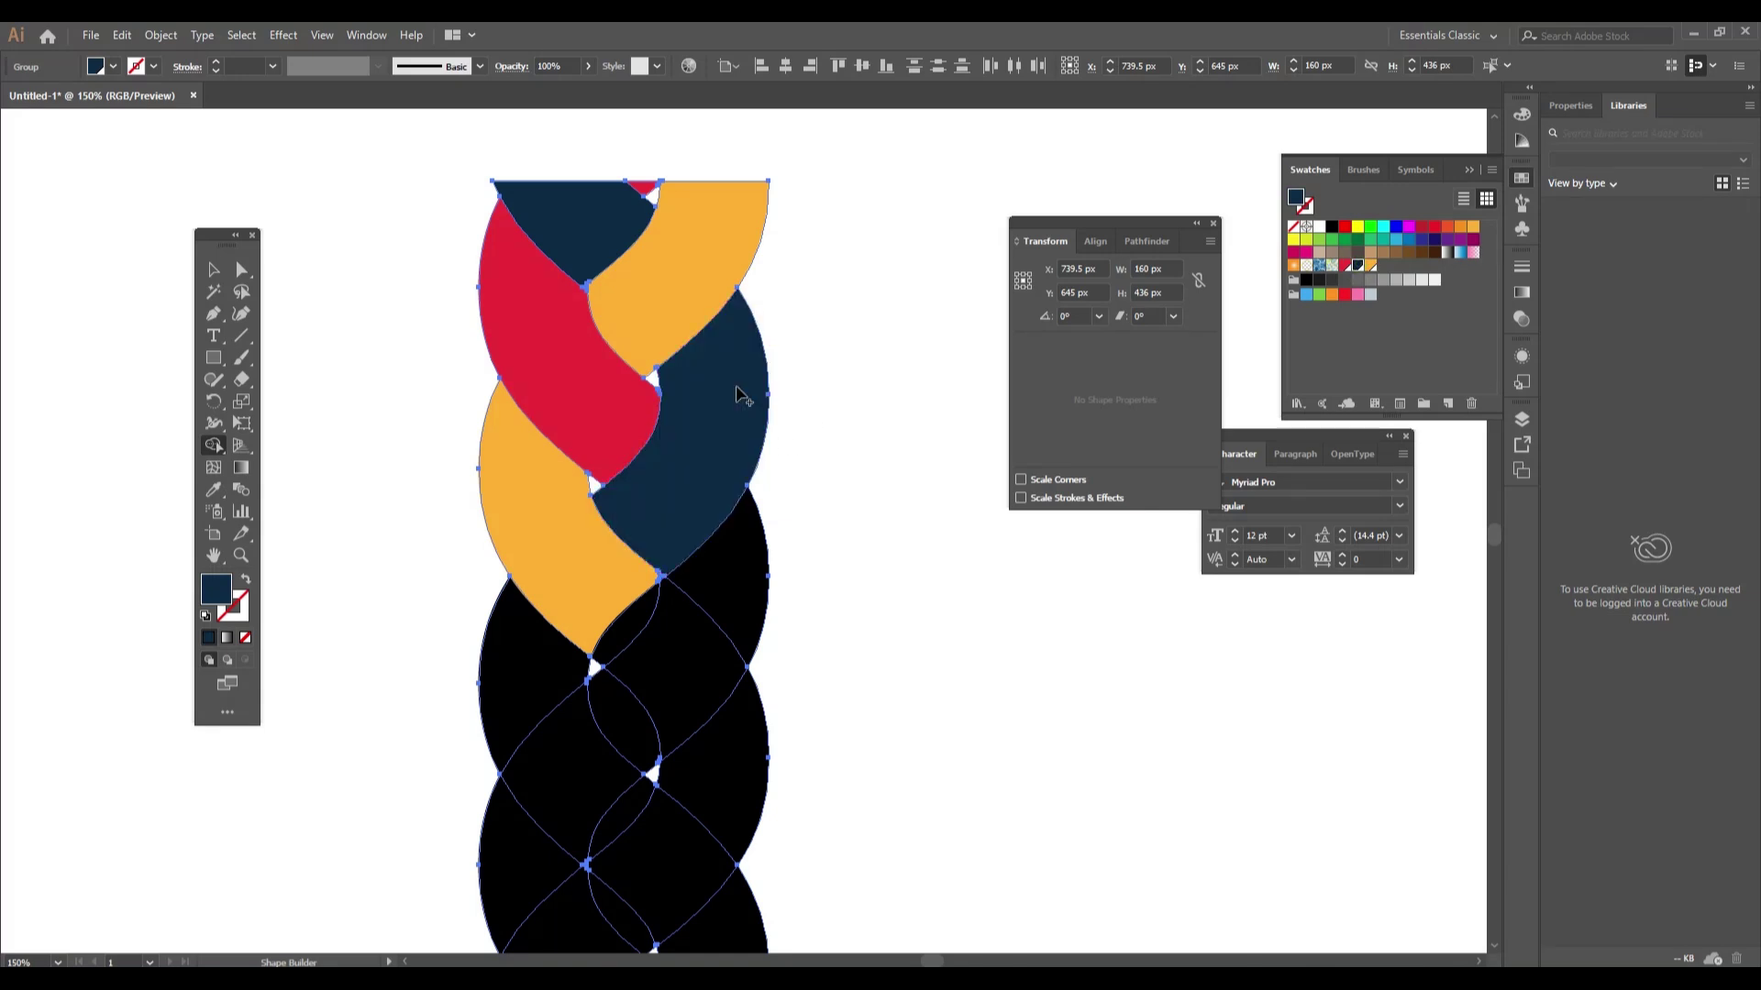
Merge the right-side pieces below the navy strand into a single red strand curving toward the braid's middle.
scroll(850, 524, "down", 1)
scroll(851, 519, "down", 3)
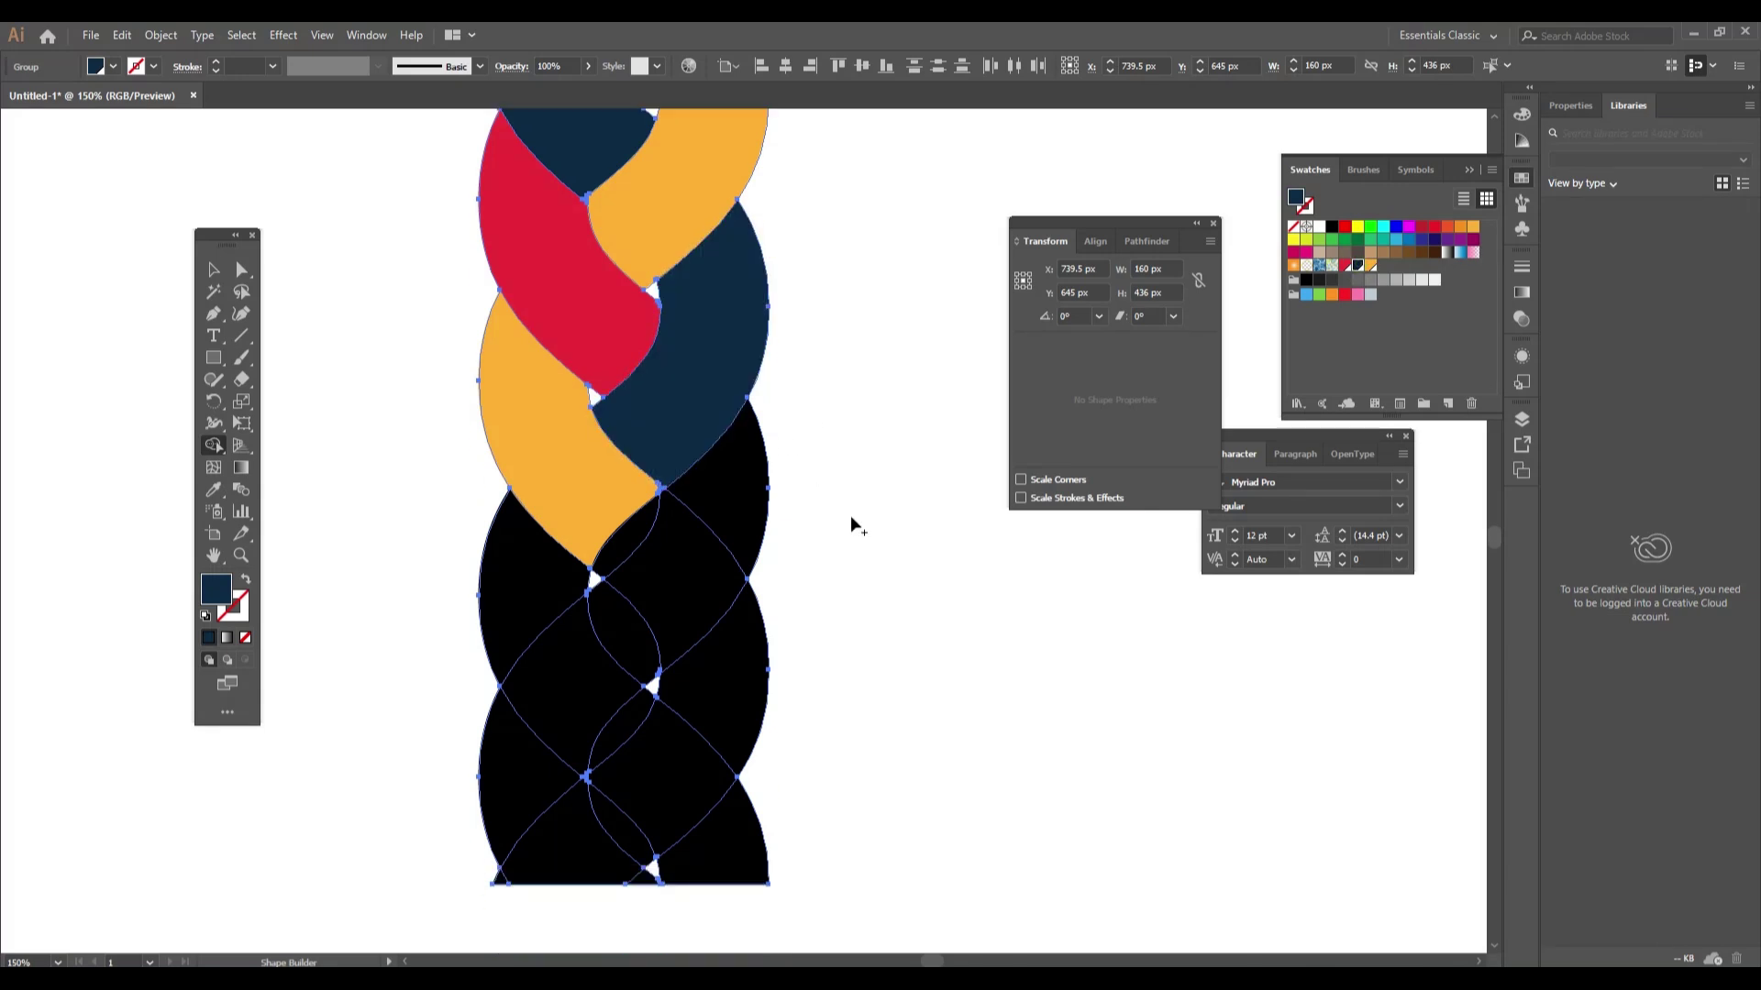
left_click(1371, 266)
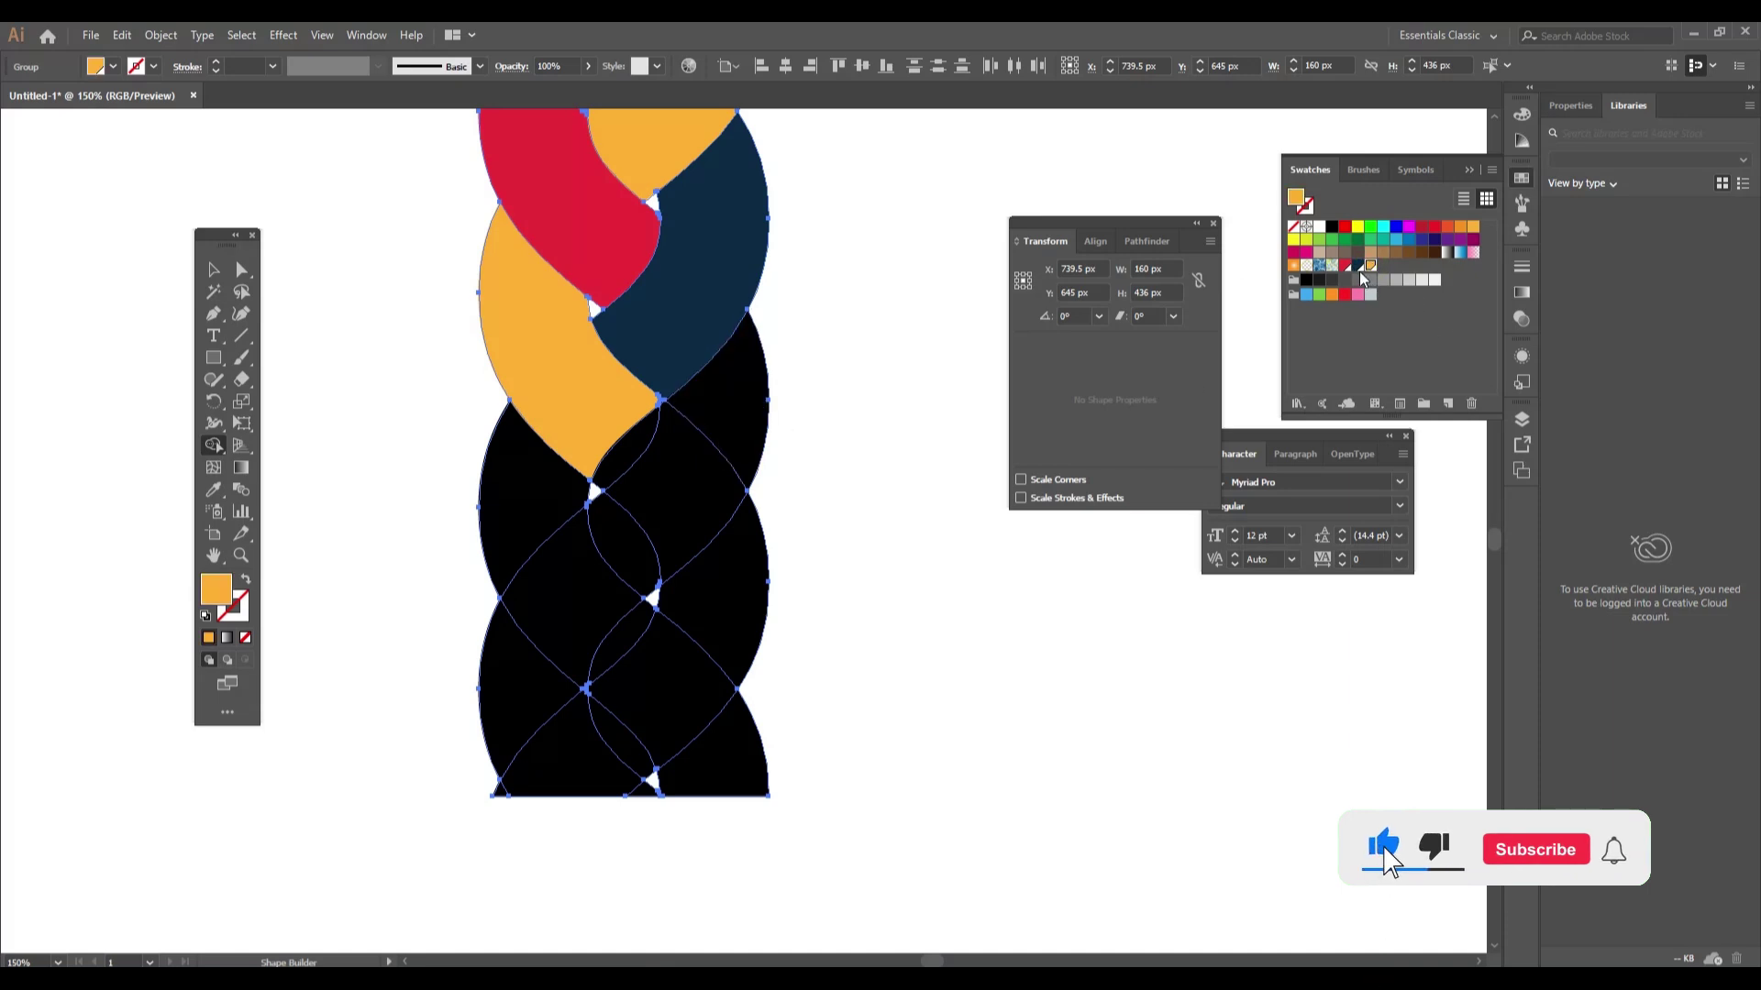
left_click(1345, 266)
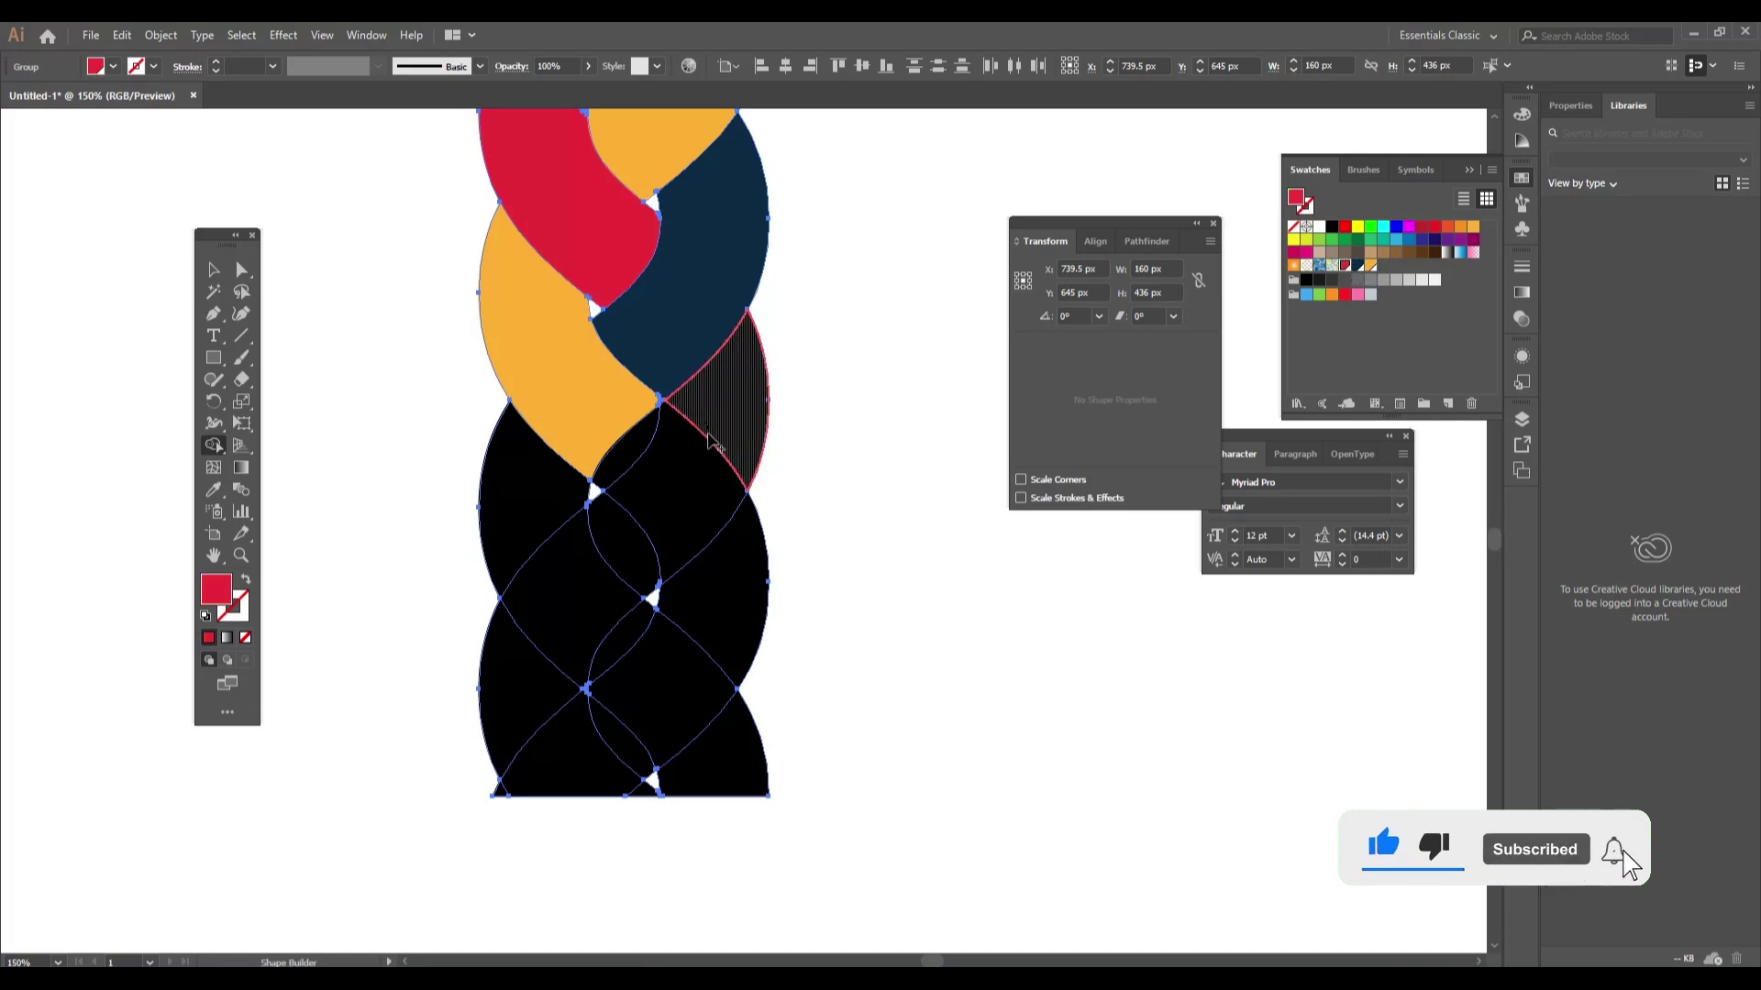
mouse_move(708, 436)
left_mouse_down()
mouse_move(634, 515)
mouse_move(635, 541)
left_mouse_up()
Merge the black sliver into the orange left strand, and join the left pieces below it into a navy strand.
left_click(1370, 266)
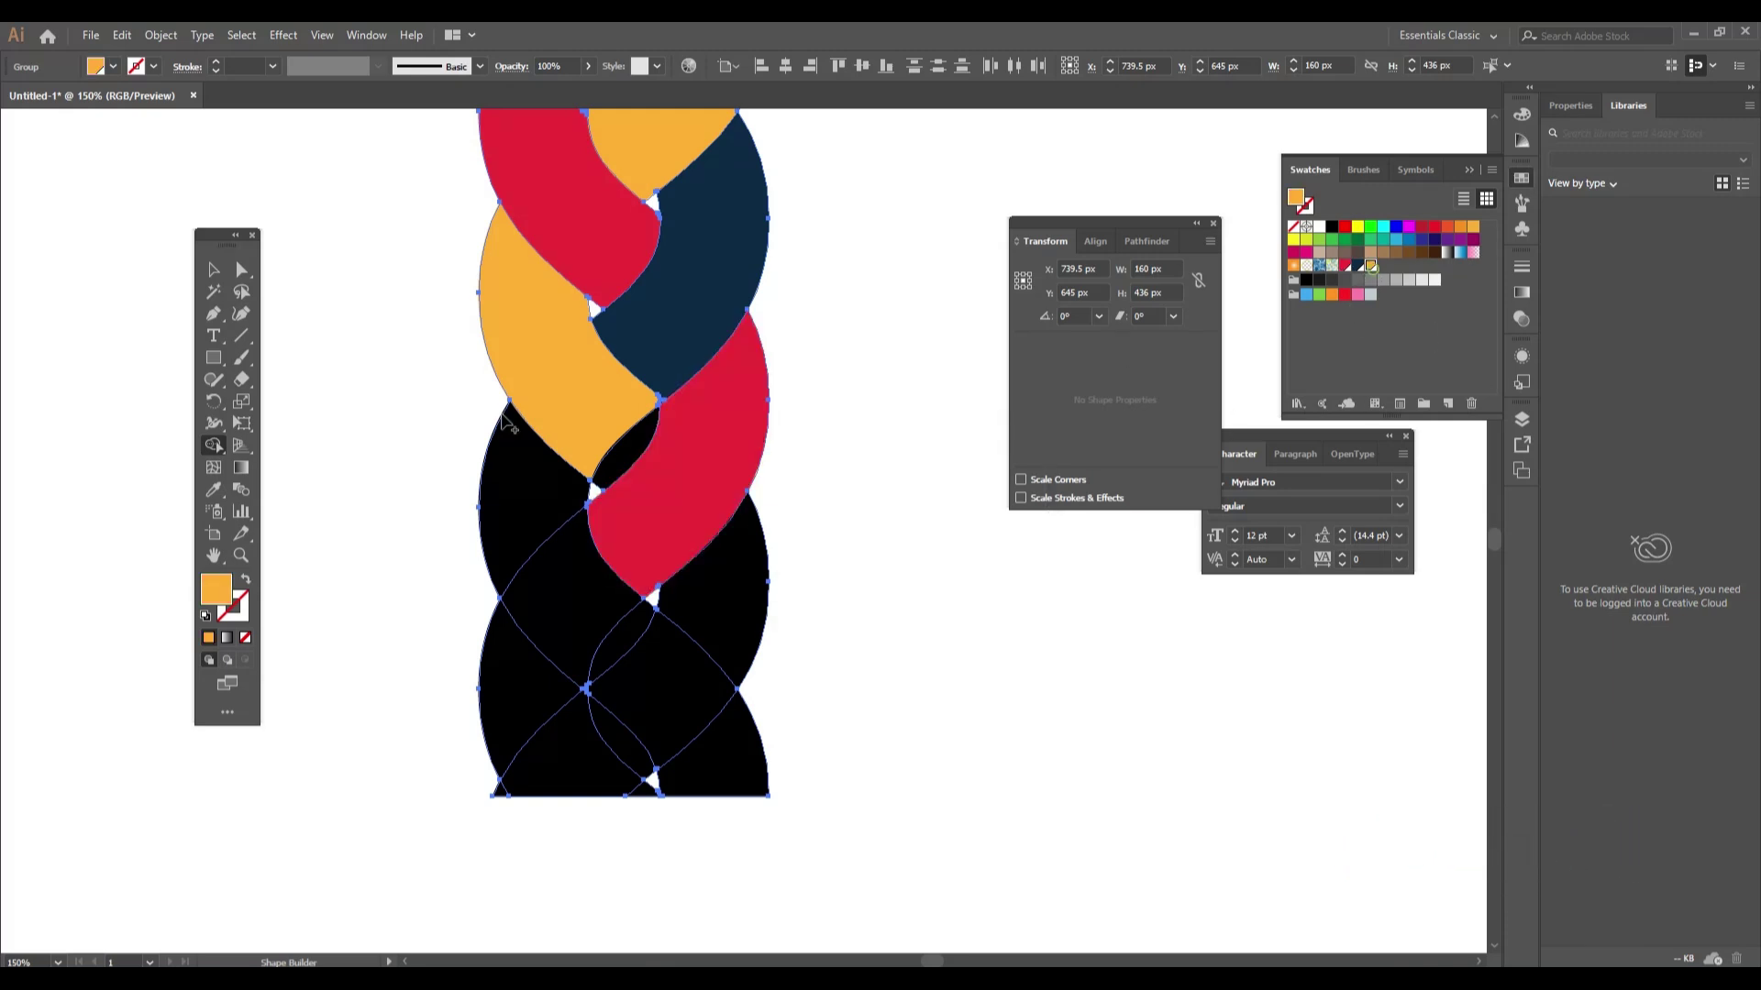
left_click_drag(576, 438, 619, 459)
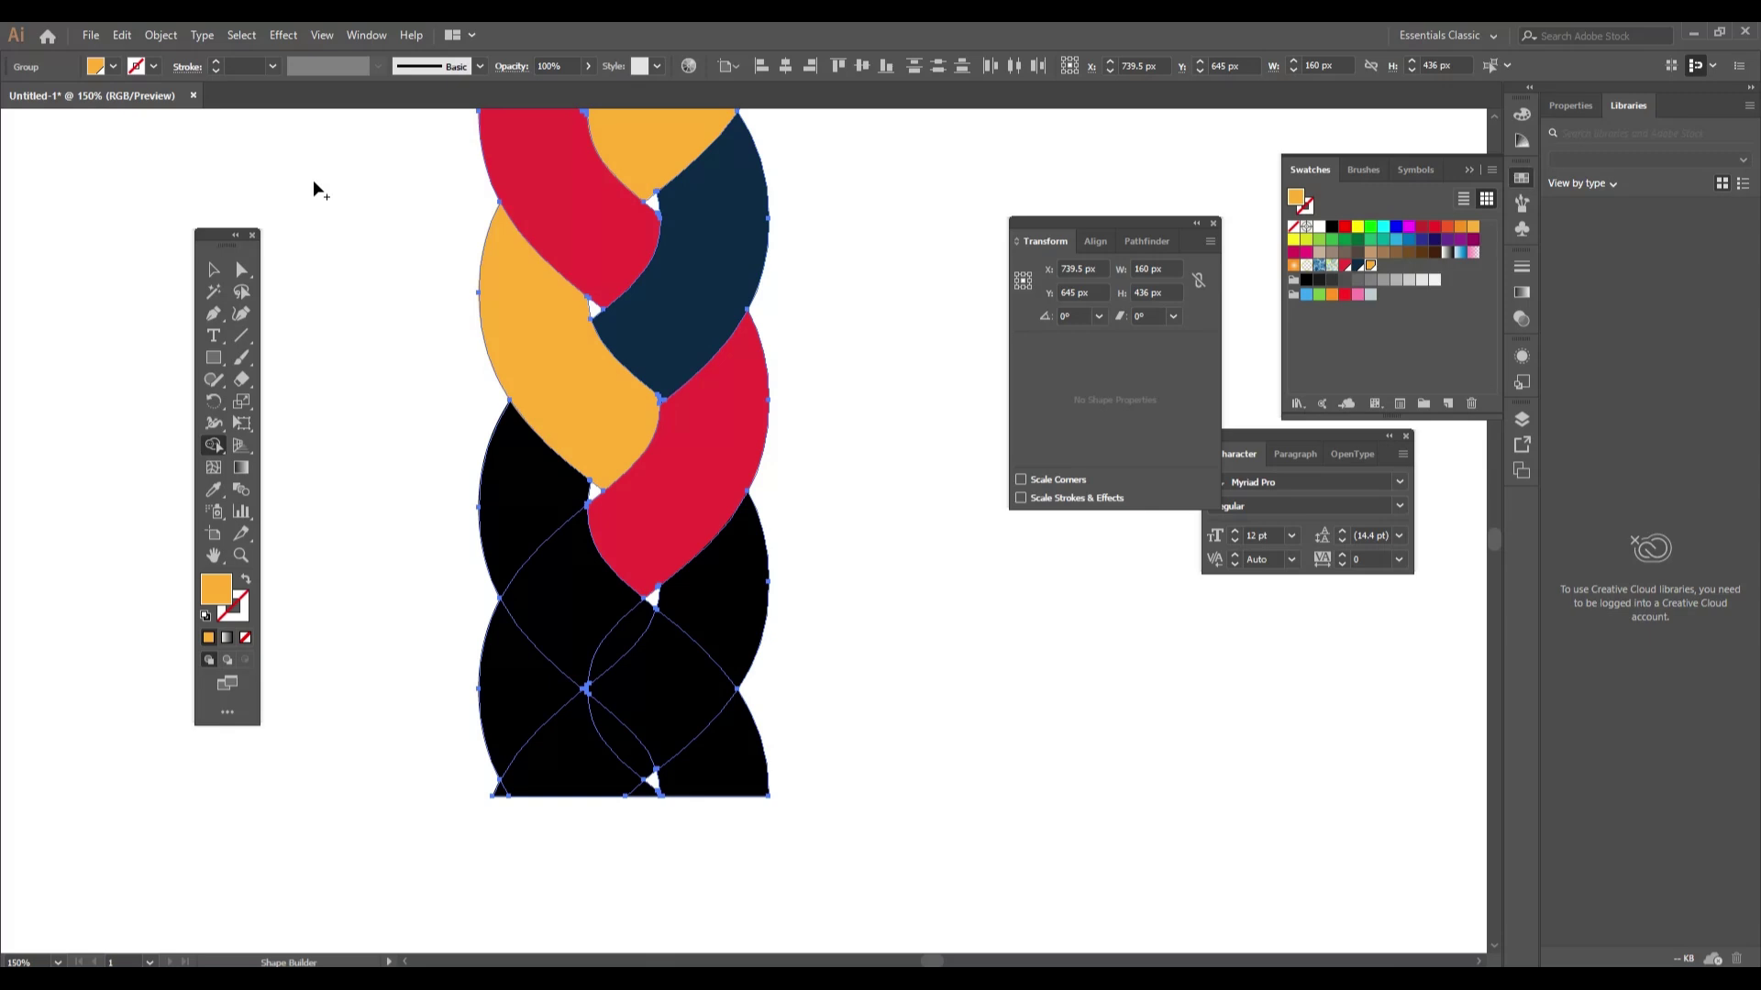
left_click(1356, 266)
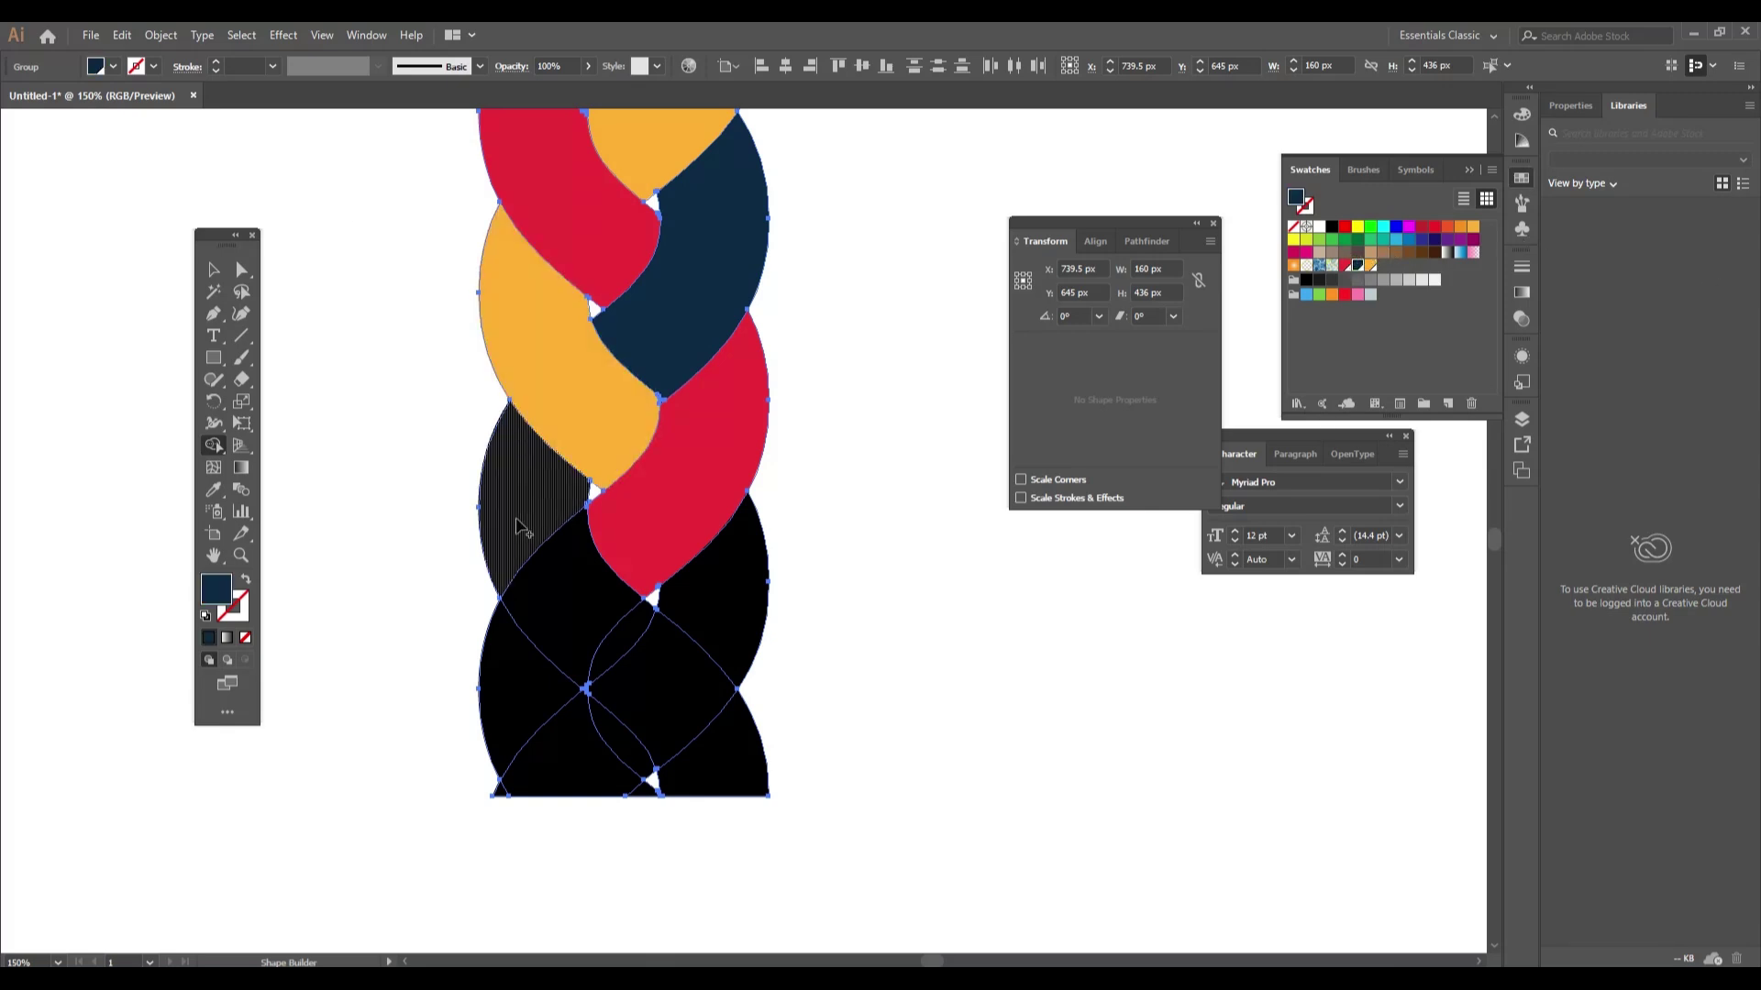
mouse_move(518, 525)
left_mouse_down()
mouse_move(566, 612)
mouse_move(614, 649)
left_mouse_up()
Merge the lower-right pieces below the red strand in orange and the lower-left pieces below the navy strand in red.
scroll(642, 624, "down", 3)
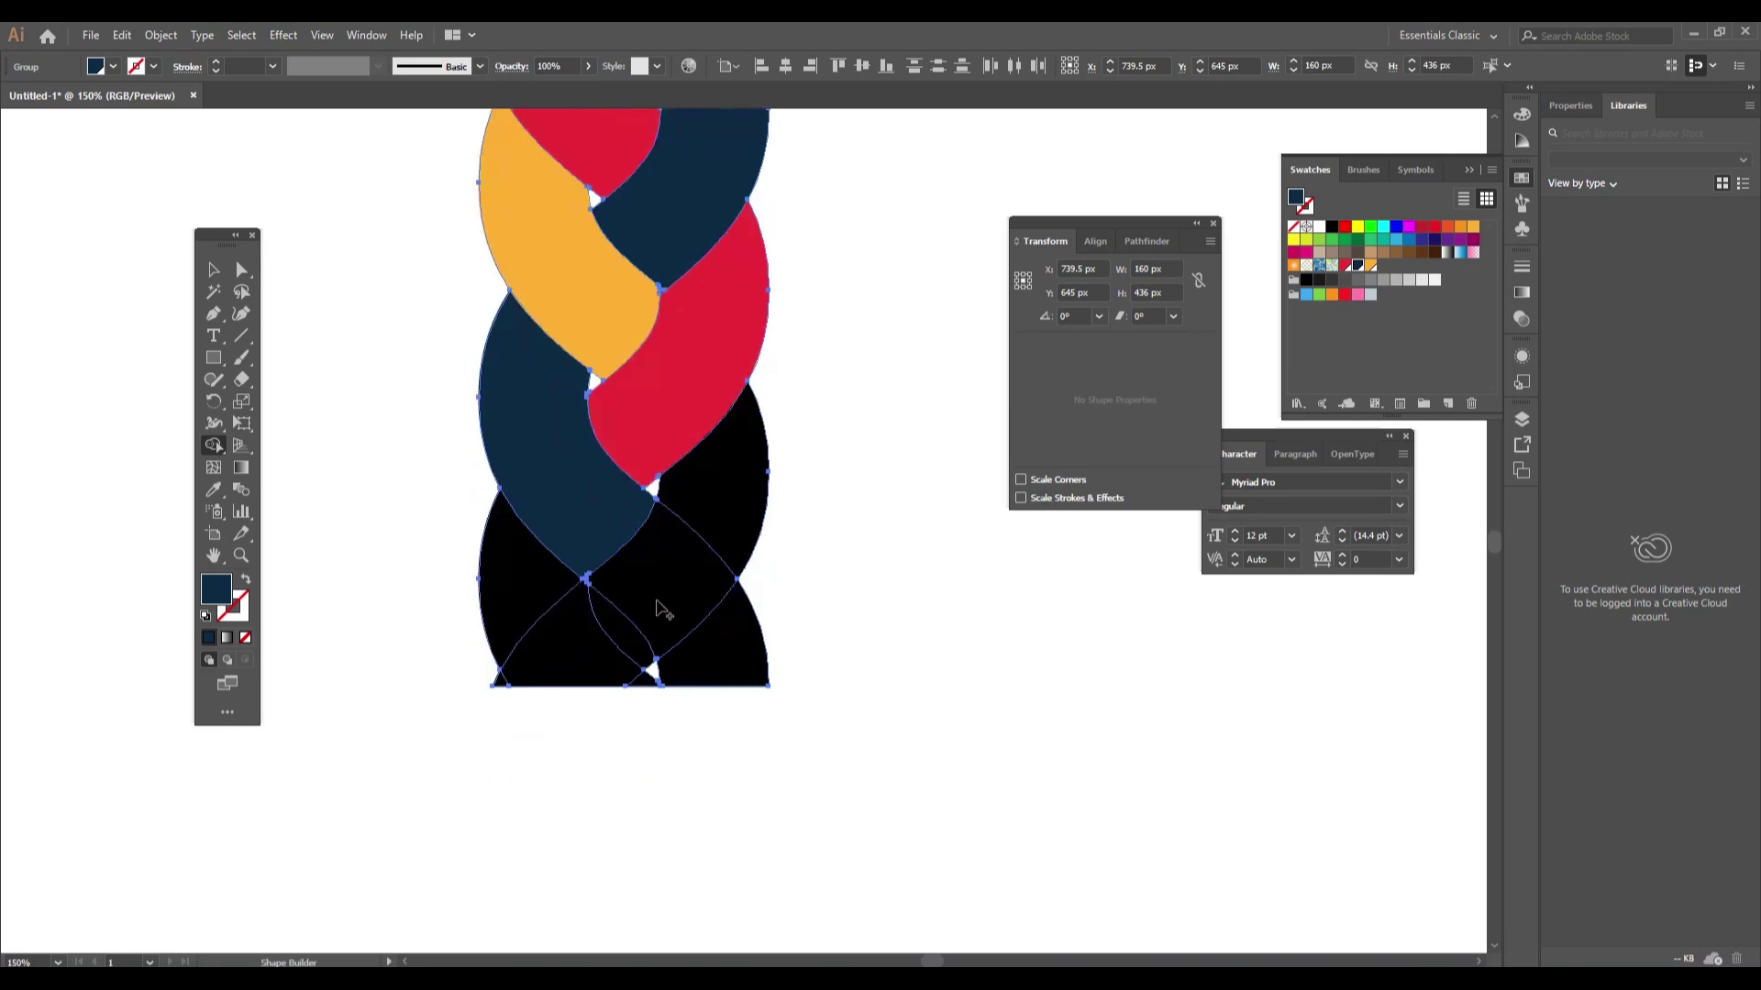
left_click(1371, 265)
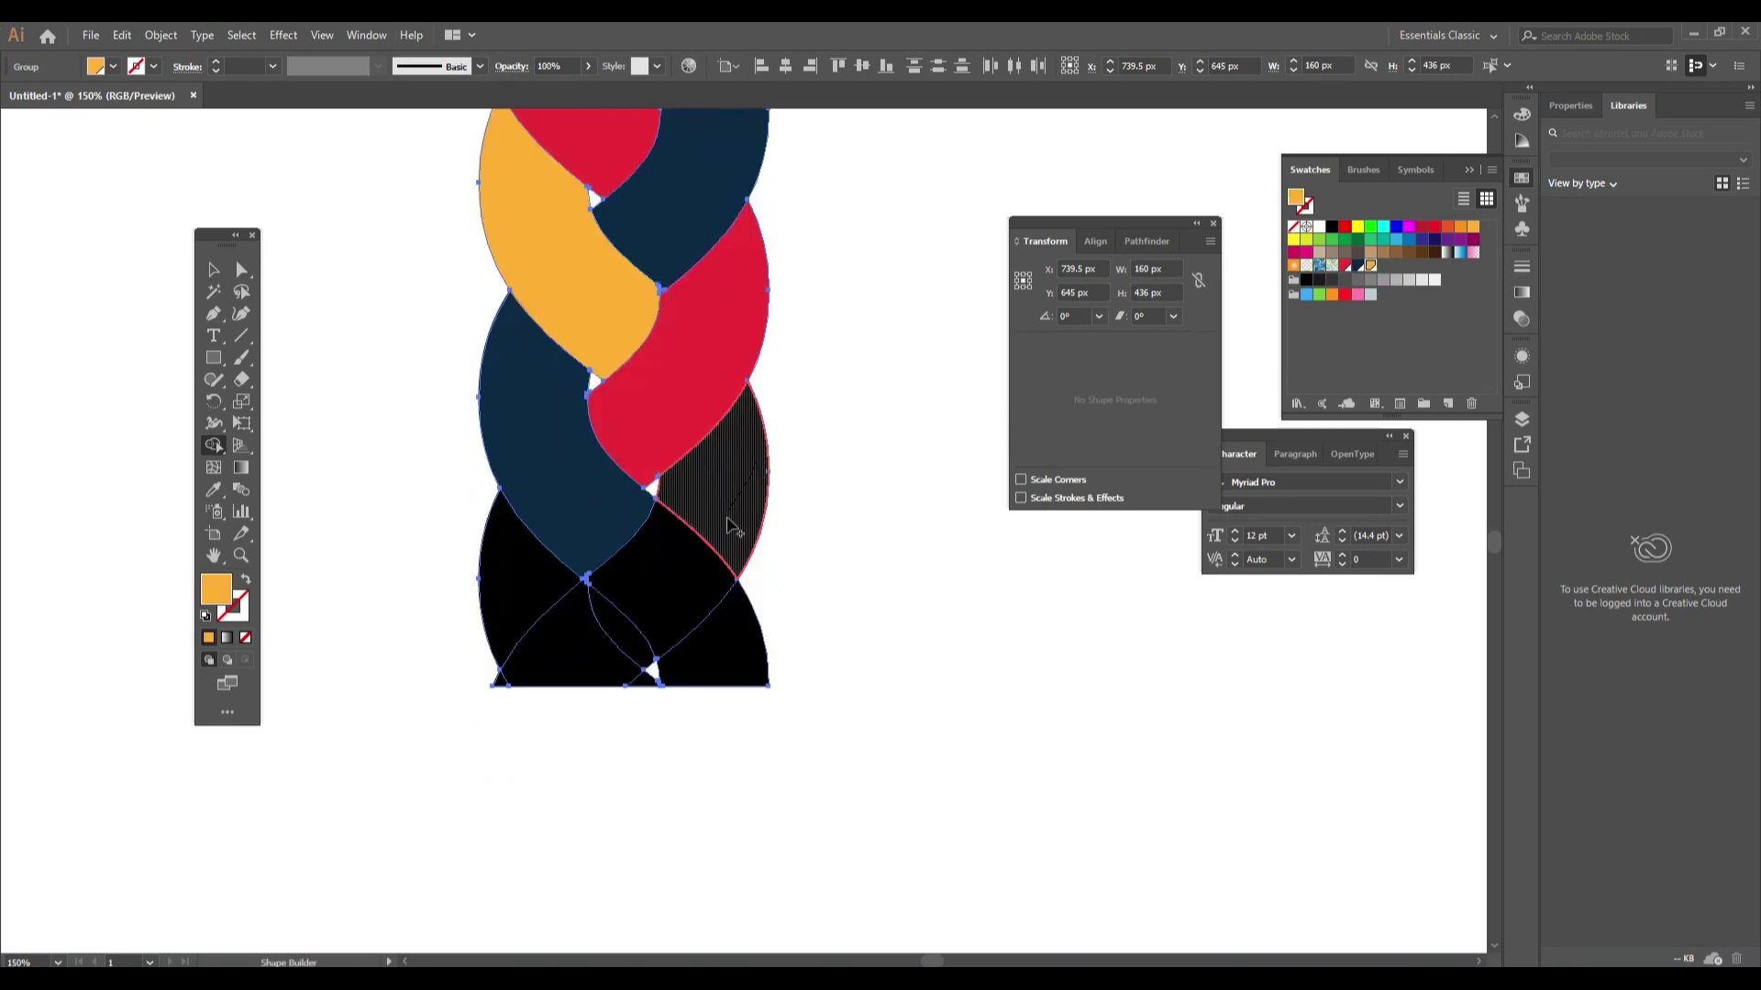
left_click_drag(731, 525, 674, 591)
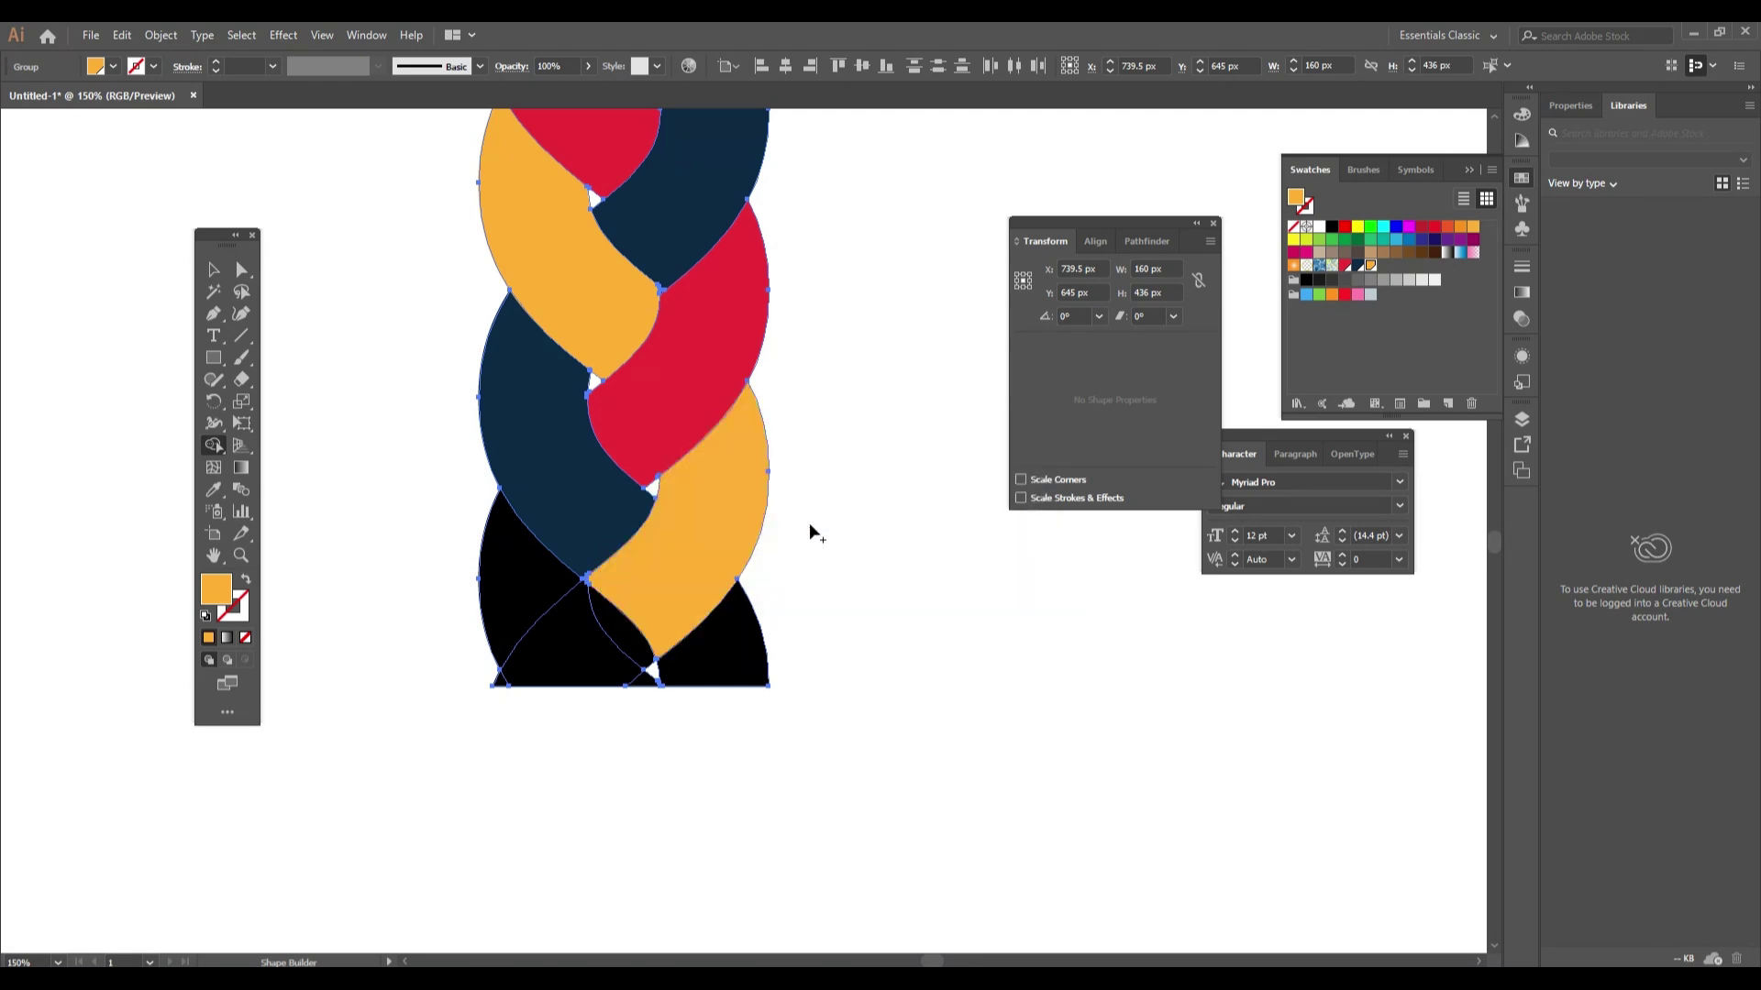
left_click(1344, 267)
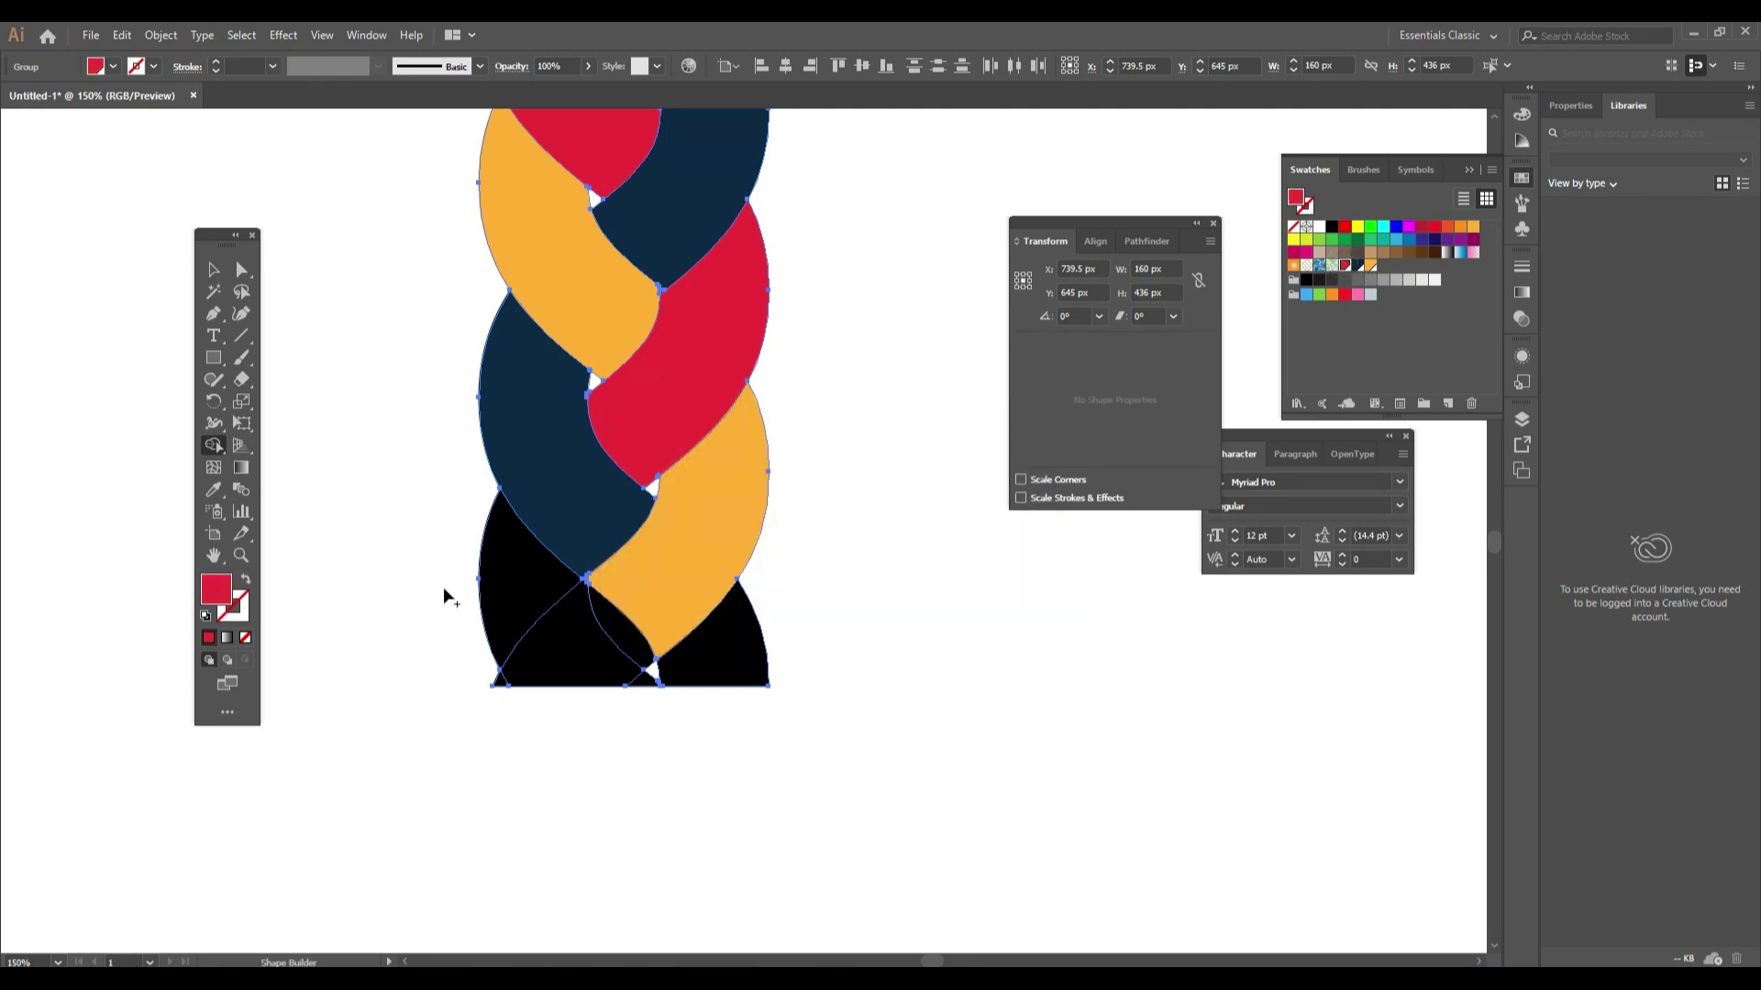
left_click_drag(514, 578, 647, 681)
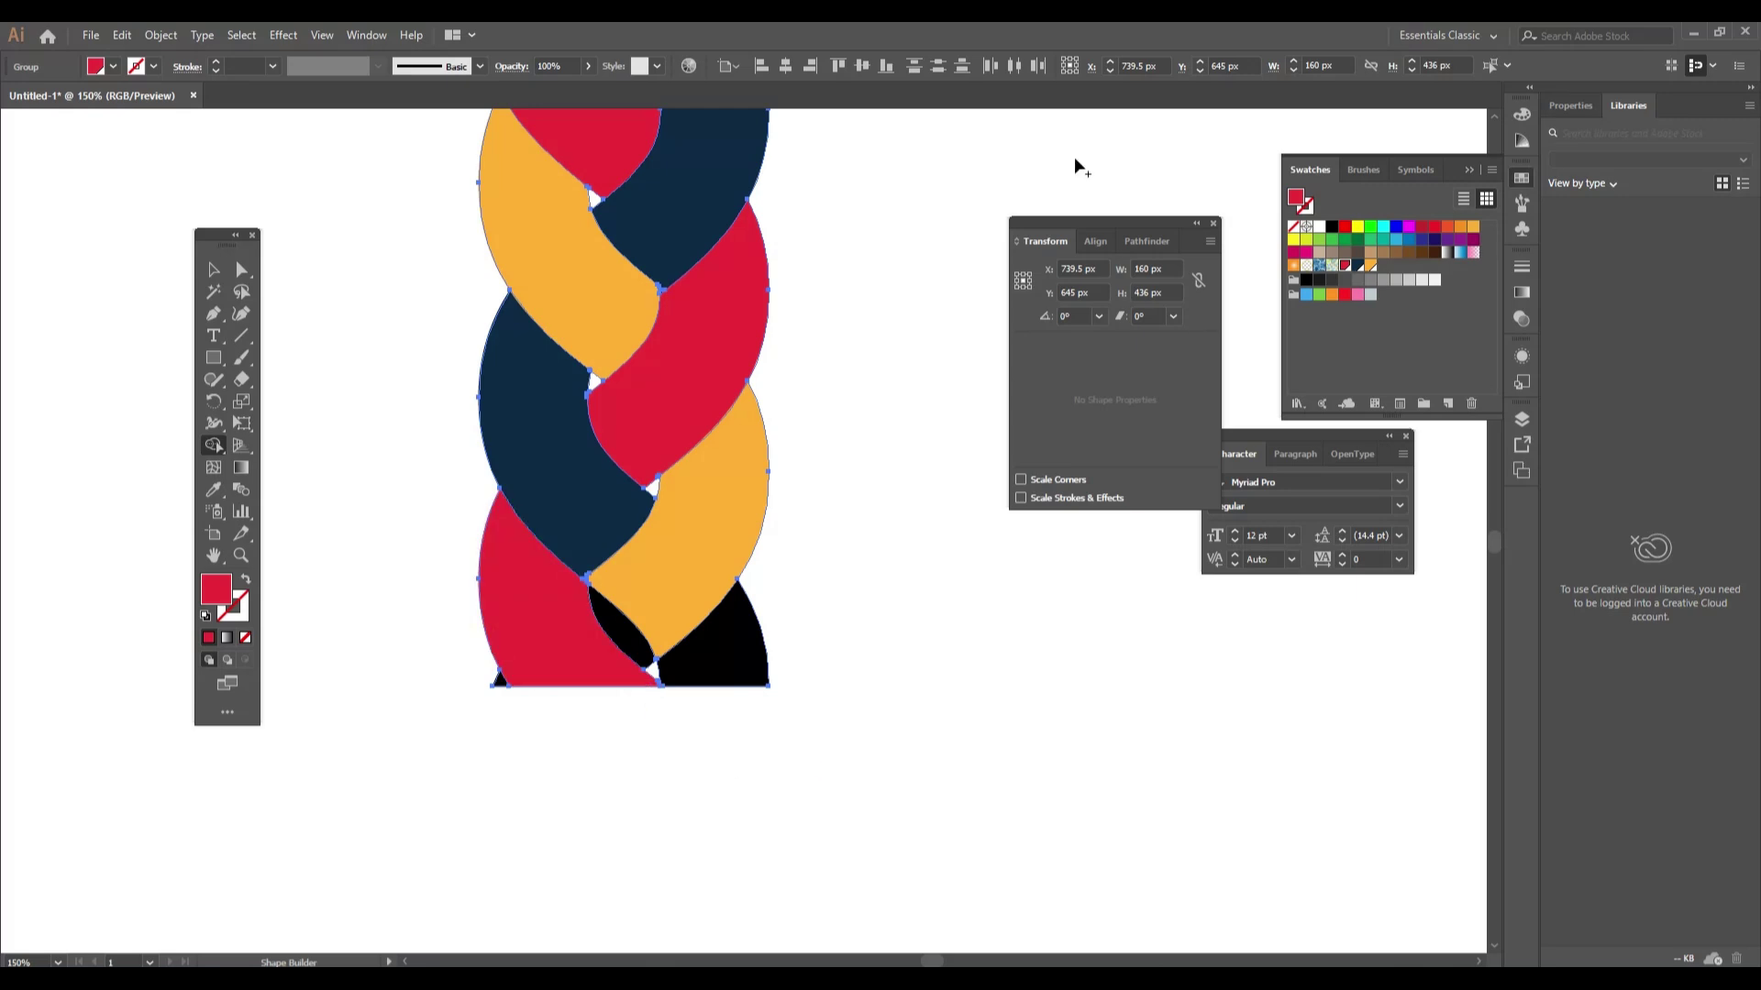
Fill the braid's lower-right end piece with navy and merge the remaining middle sliver into the orange strand.
left_click(1356, 266)
left_click(742, 653)
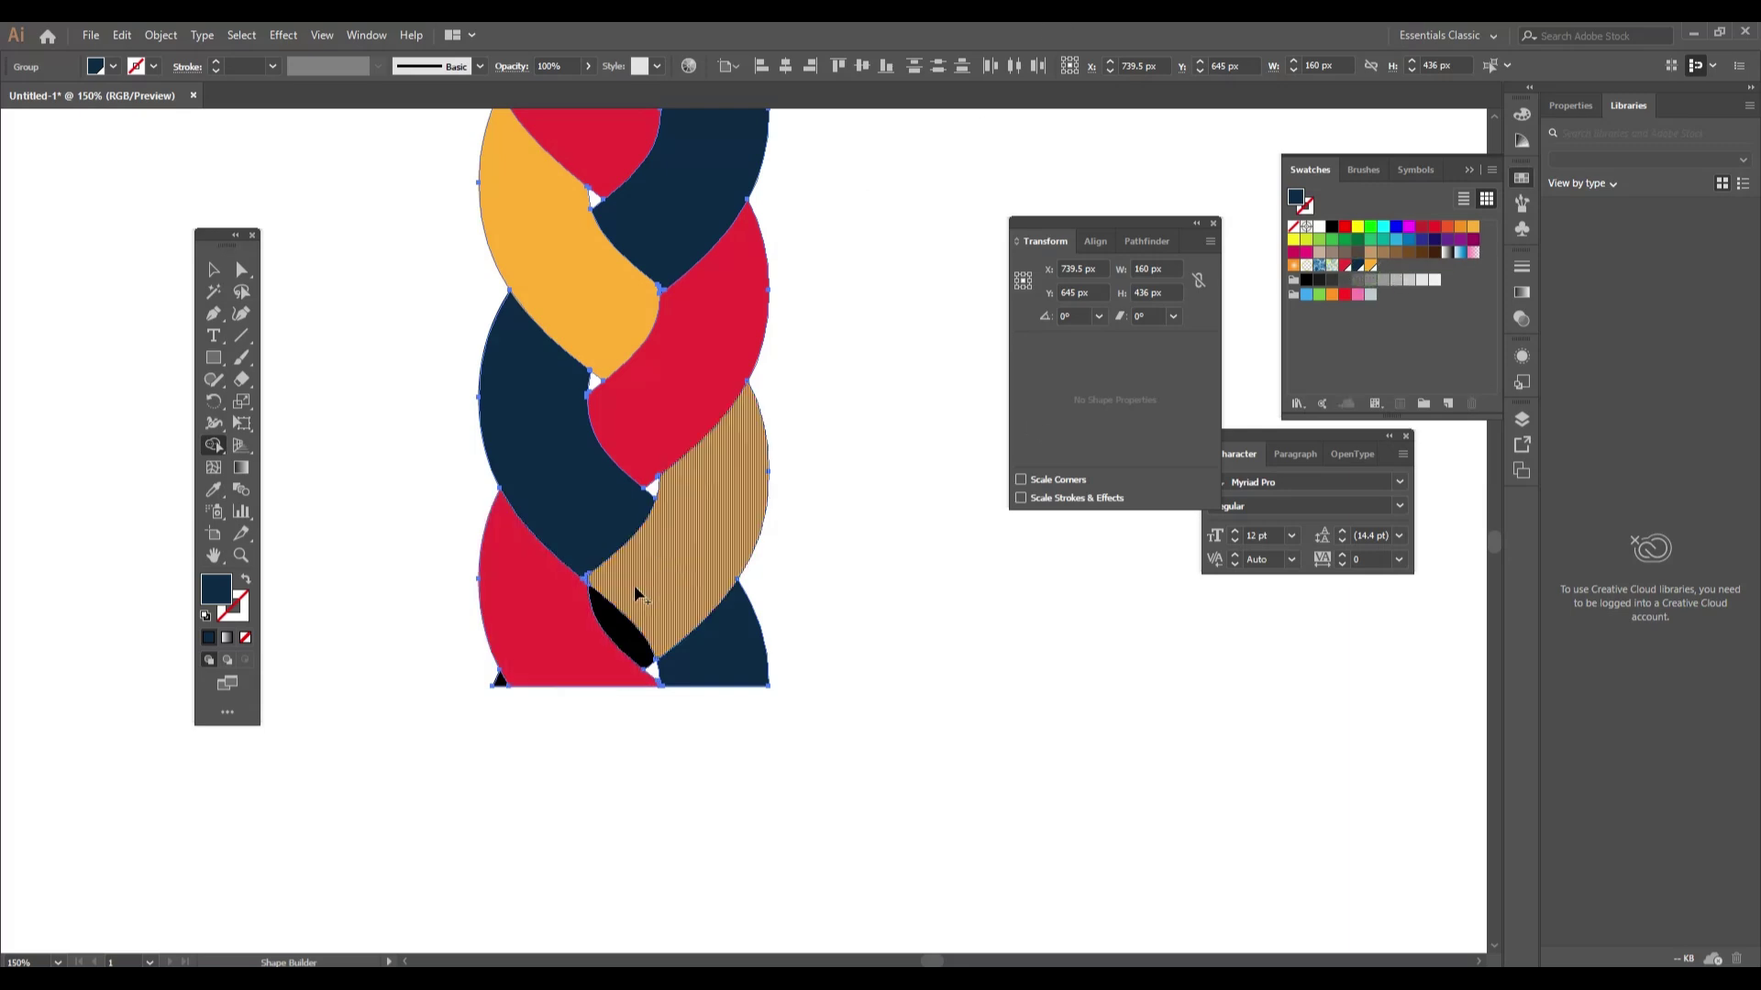
left_click(1370, 265)
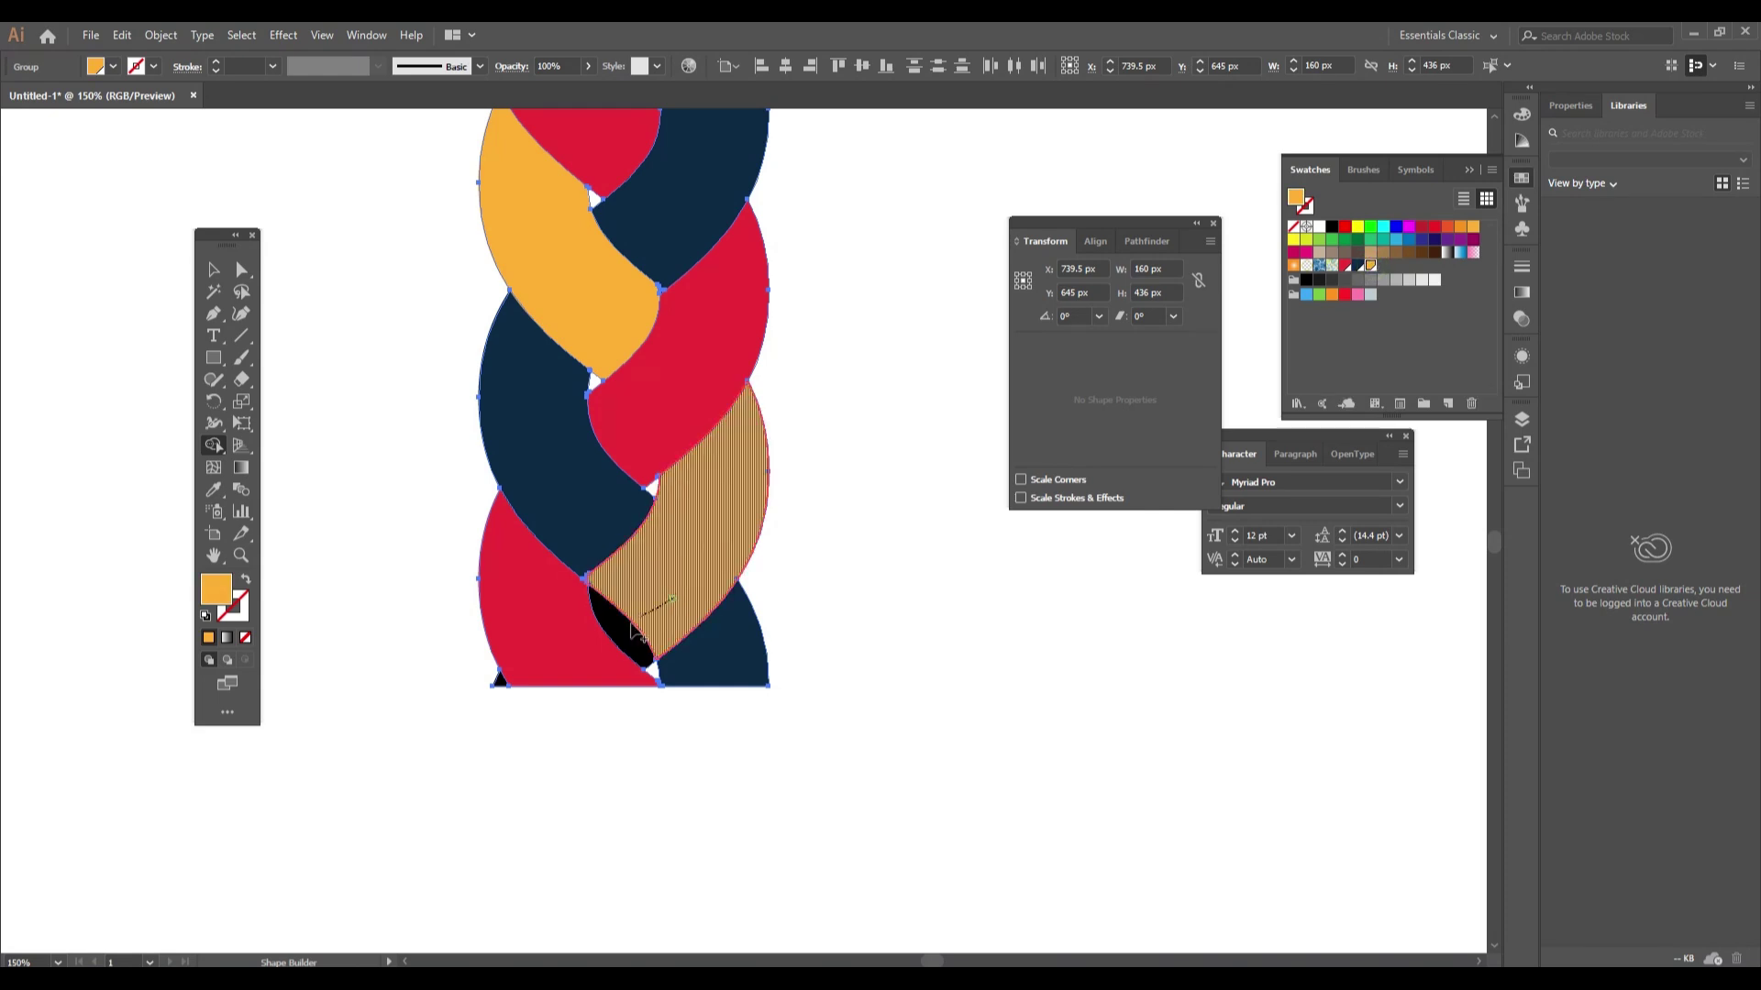
left_click(621, 627)
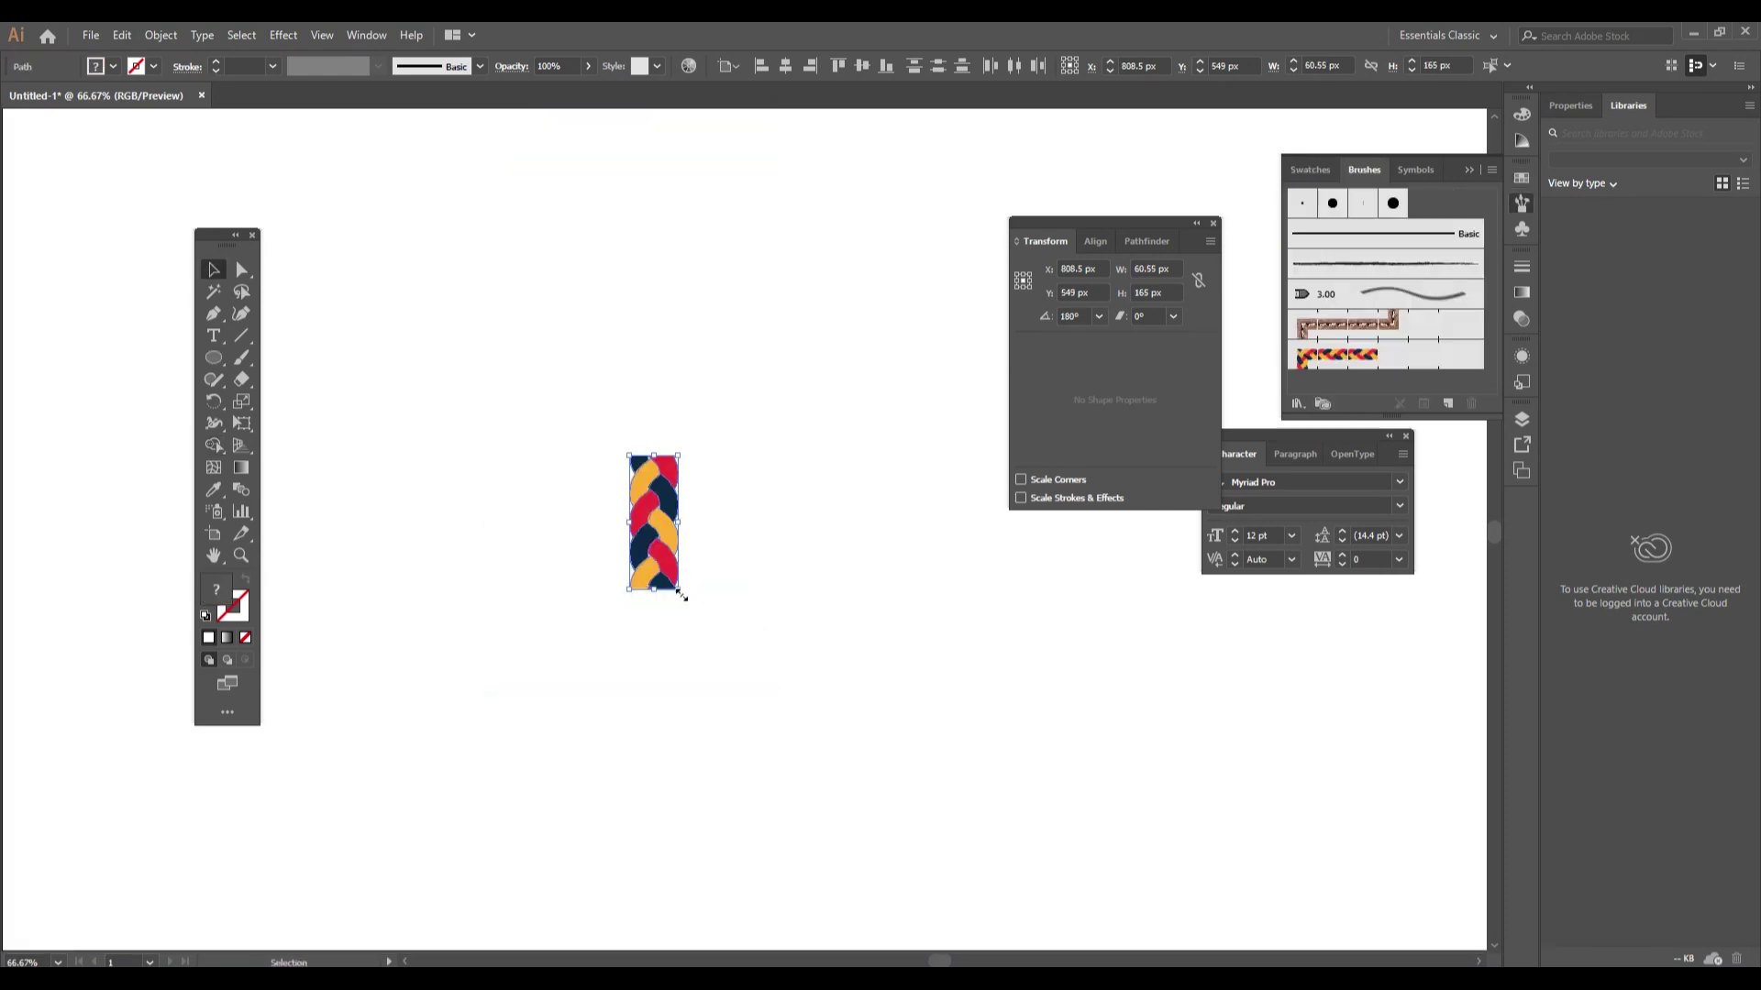
Enlarge the braid segment to about 154 px wide and draw a 494 by 124 px black-outlined rectangle over its upper end.
left_click_drag(690, 596, 814, 695)
left_click(846, 708)
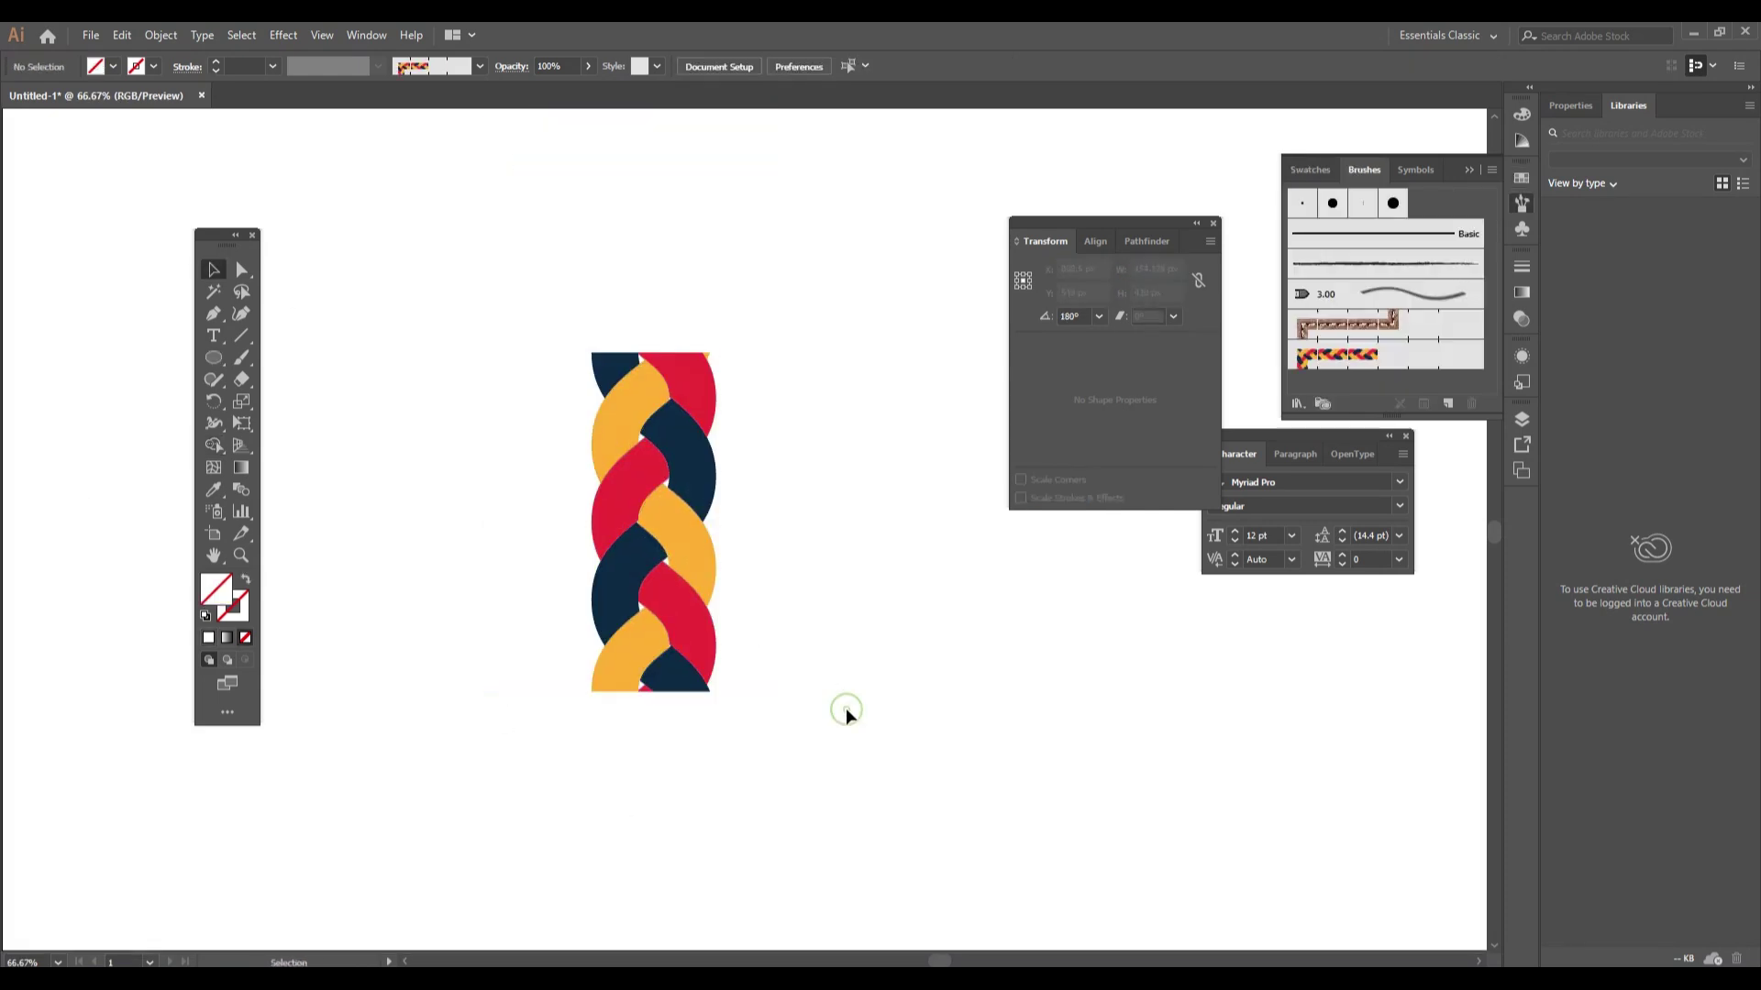
left_click(214, 358)
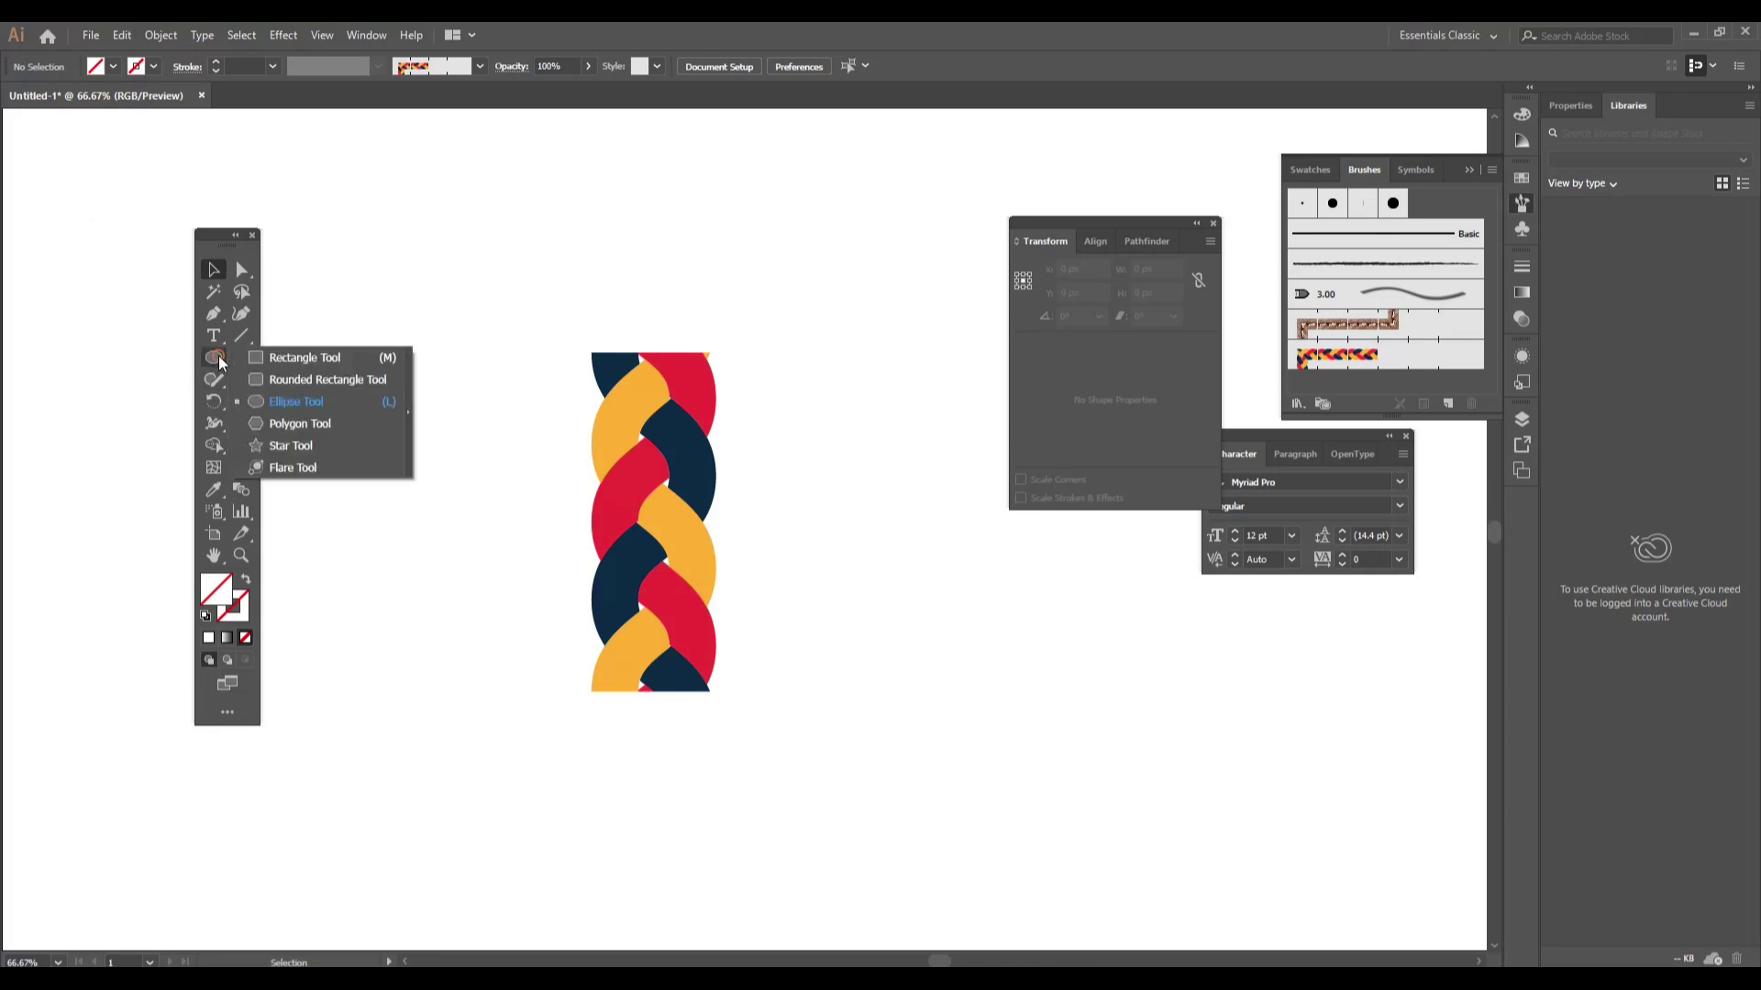
left_click(345, 351)
left_click_drag(503, 298, 902, 398)
left_click(212, 271)
left_click(138, 66)
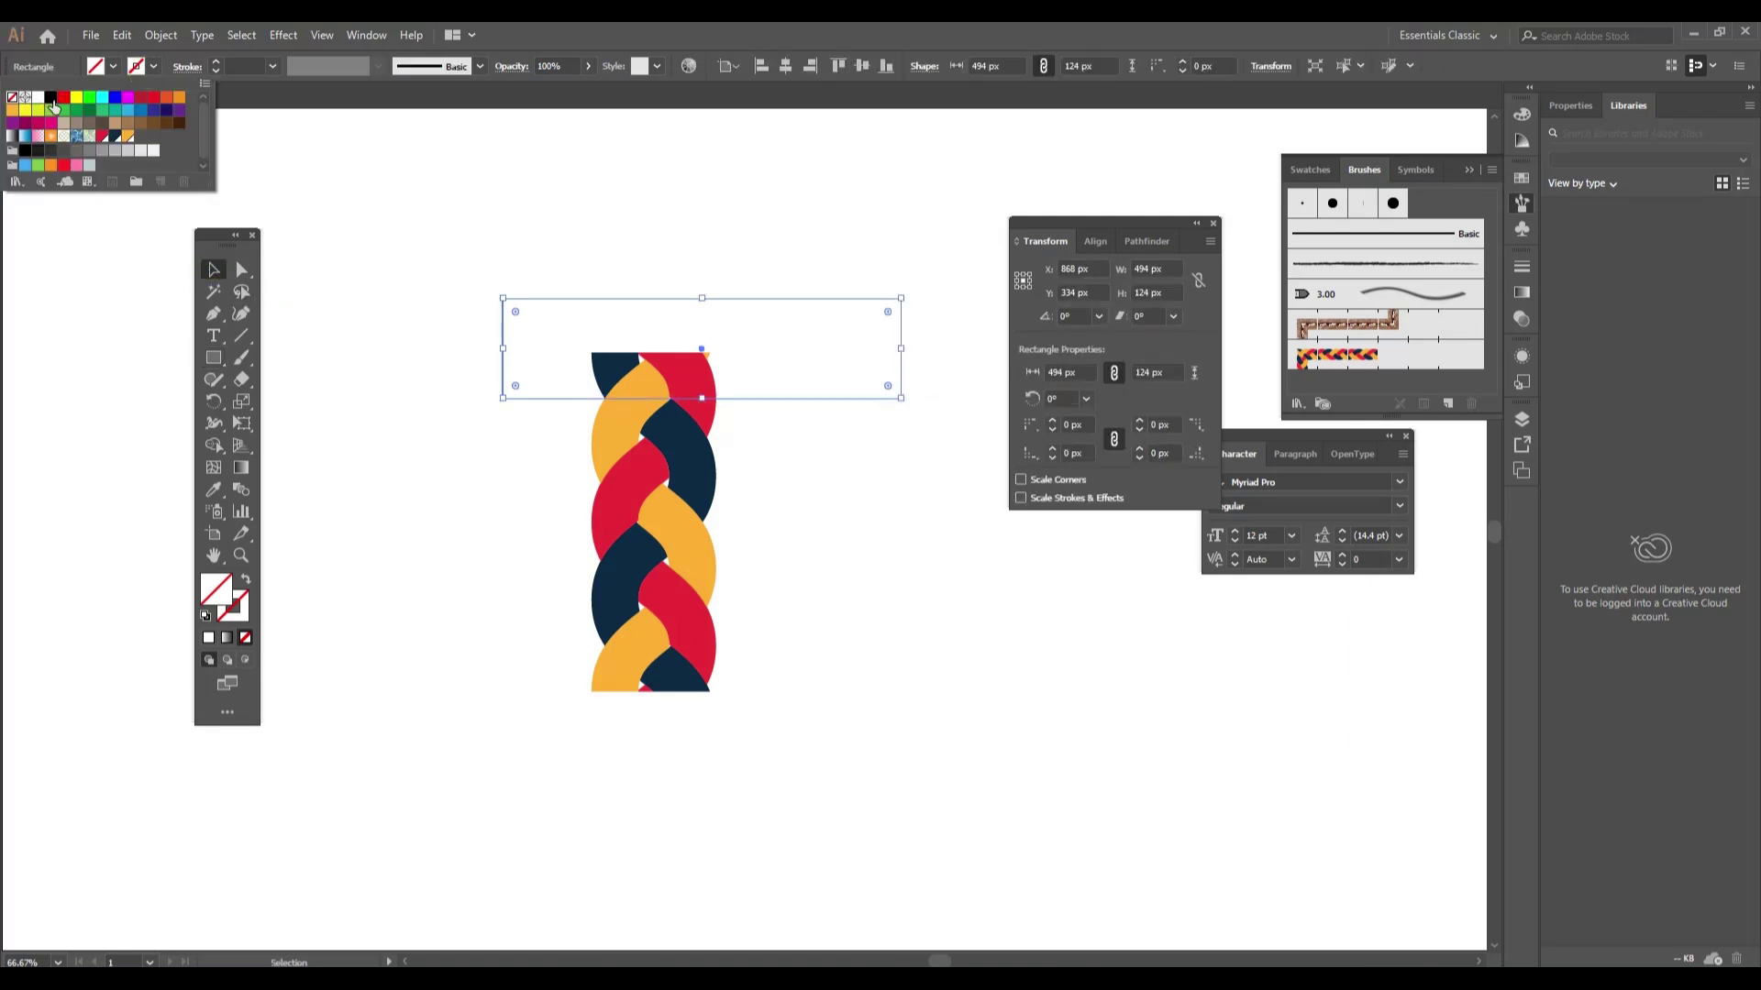
left_click(41, 107)
left_click(436, 268)
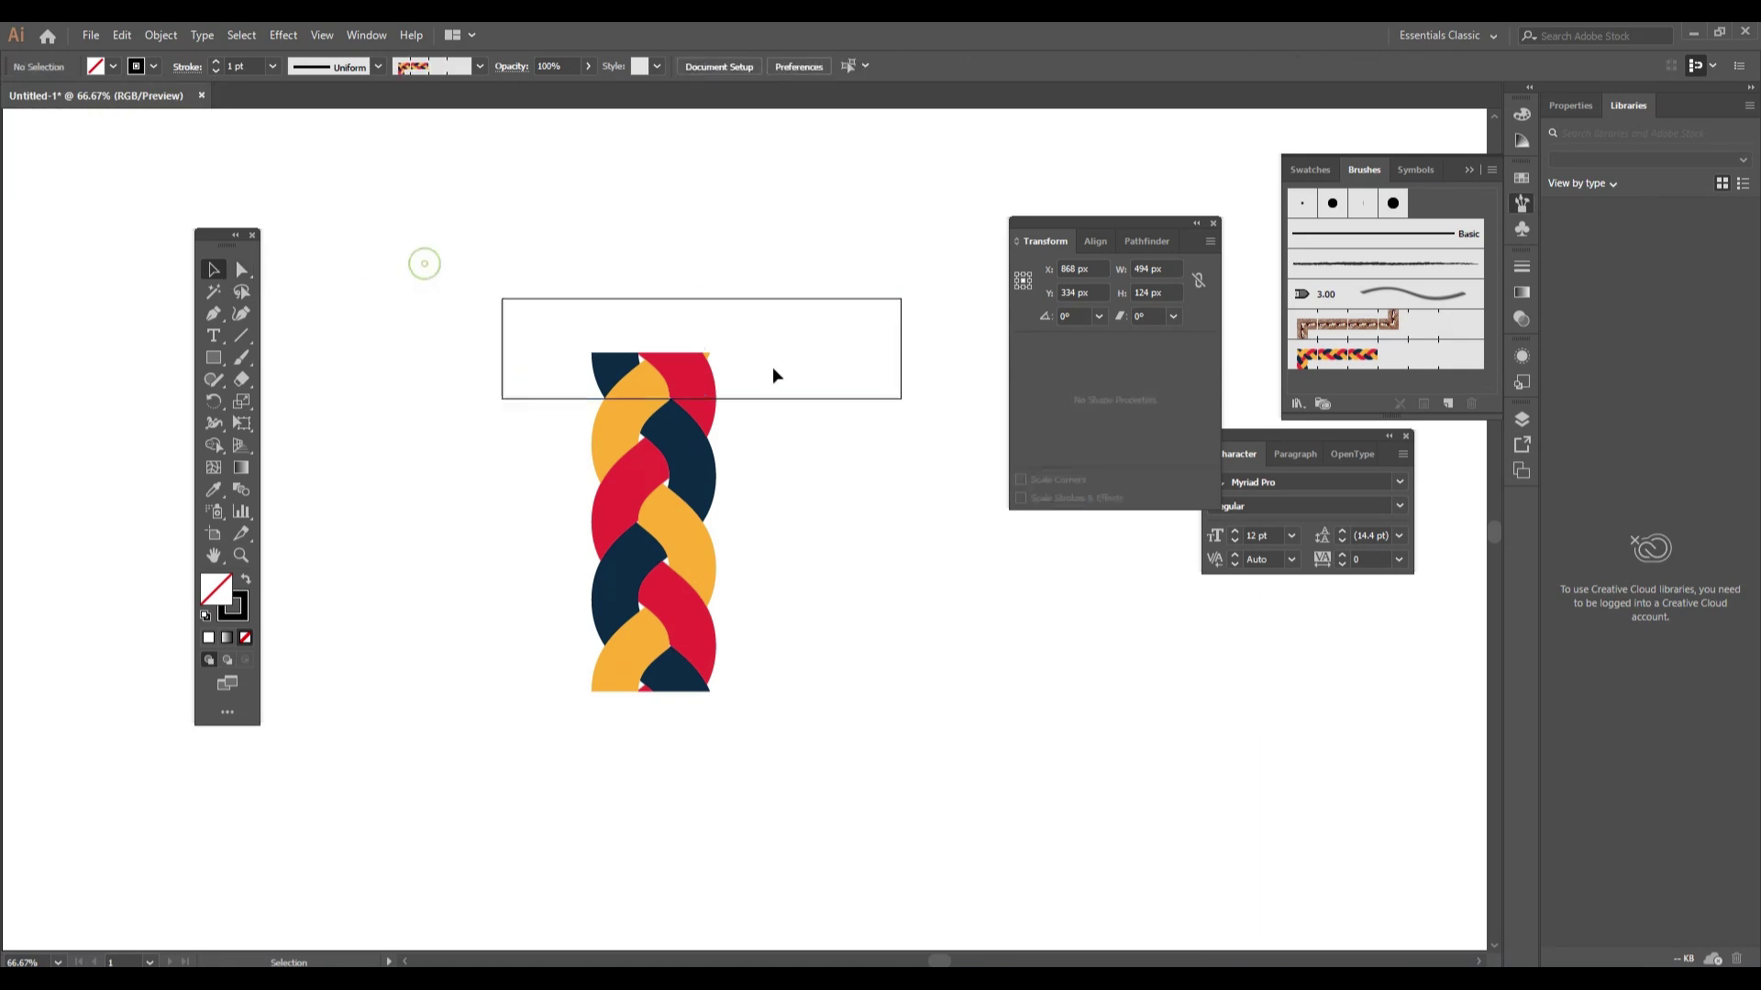
Place a copy of the rectangle over the braid's lower end and nudge it up to Y 767.5 px.
left_click_drag(858, 403, 877, 748)
key("Up")
key("Up")
key("Up")
key("Up")
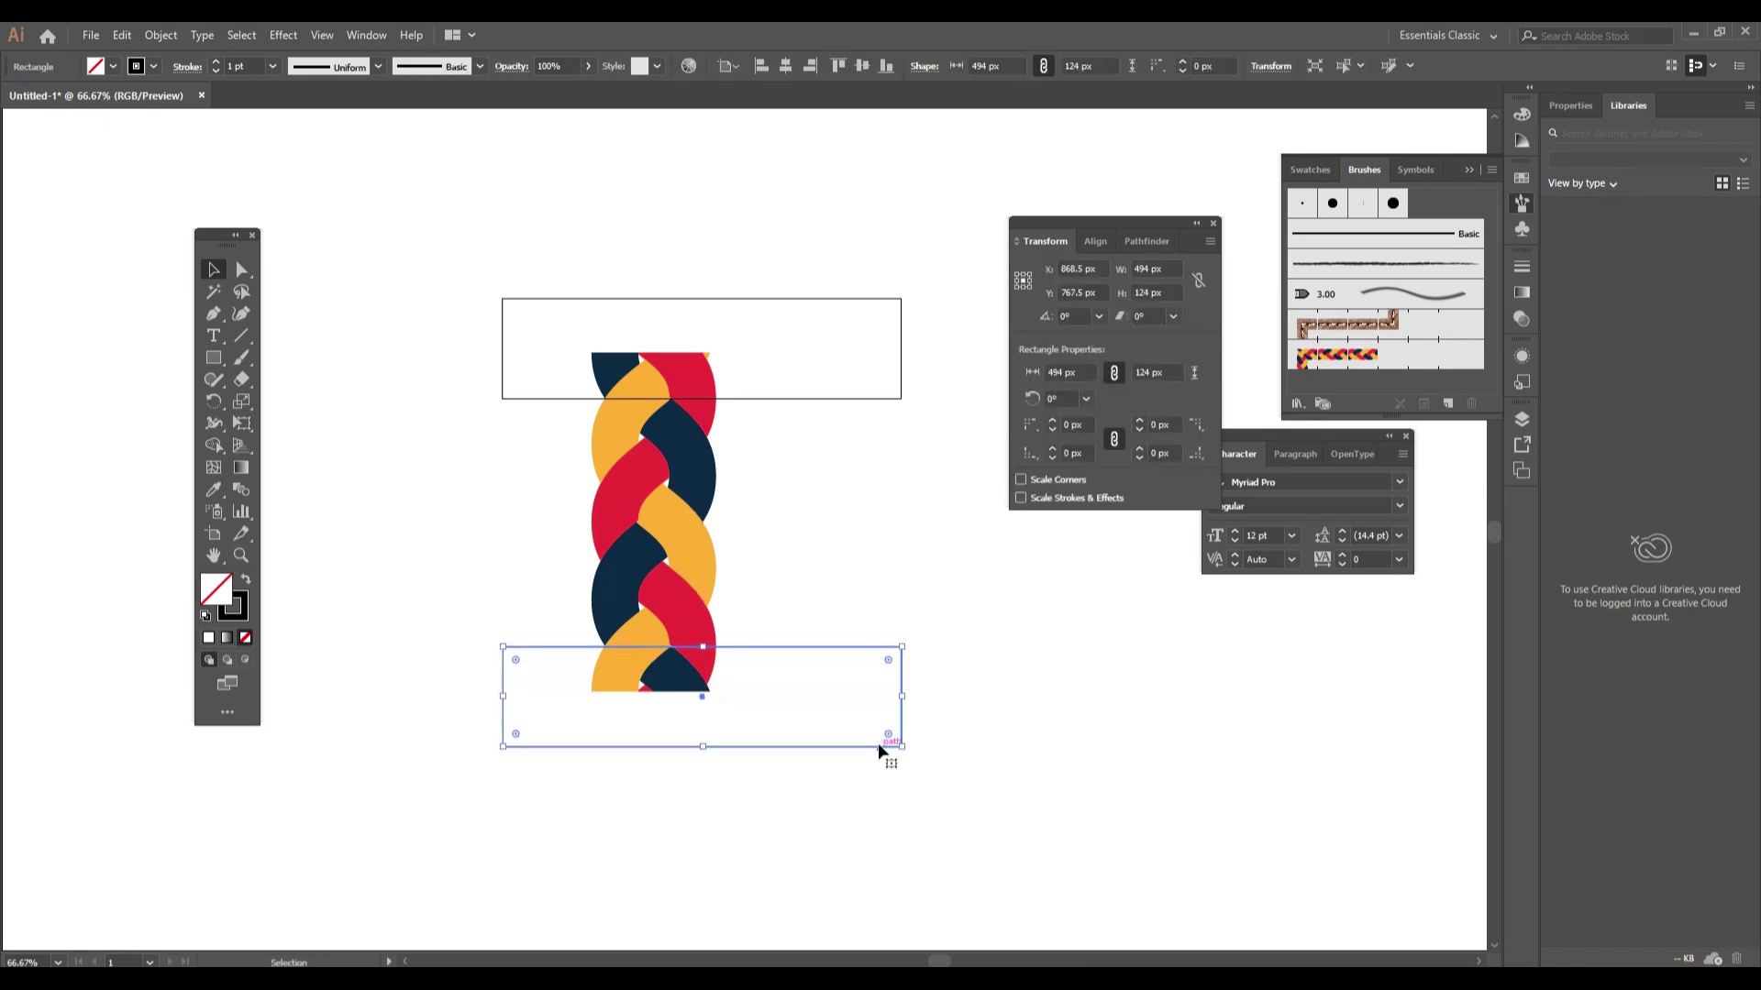
left_click(1168, 770)
Select the braid and both rectangles, and remove the rectangles and the strand ends they cover with the Shape Builder tool.
left_click_drag(495, 205, 915, 773)
left_click(214, 445)
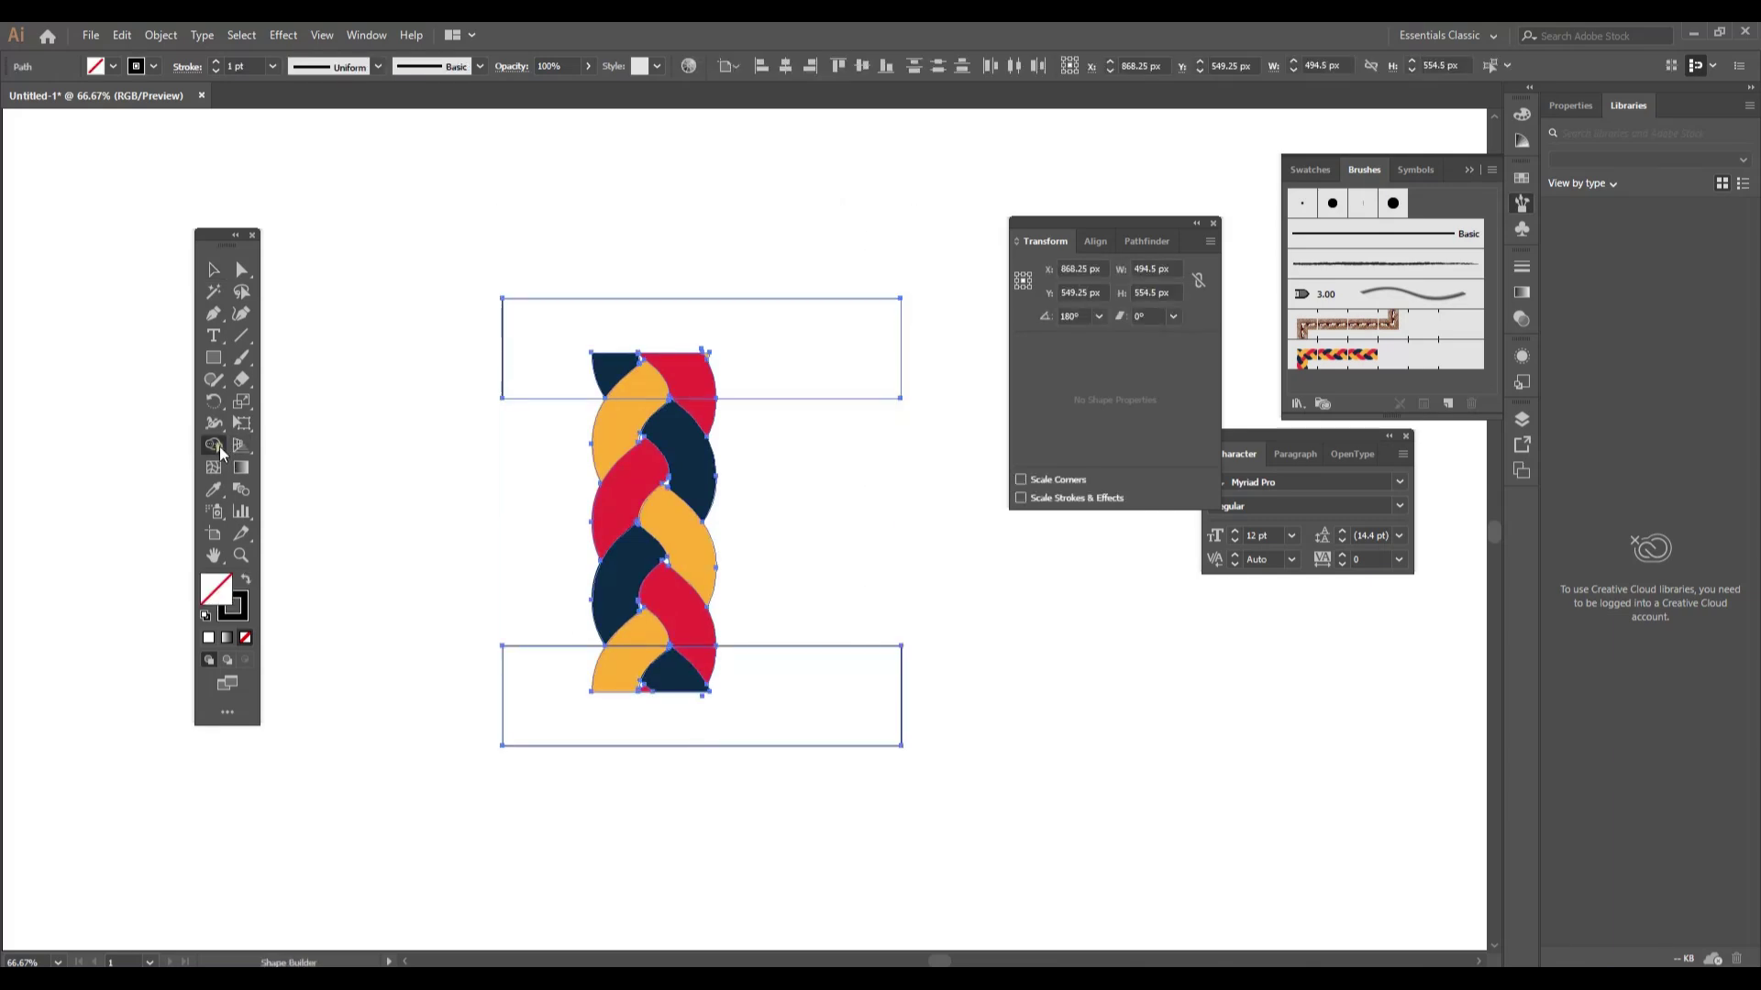
left_click_drag(569, 674, 899, 702)
left_click_drag(550, 390, 752, 403)
key("ctrl+z")
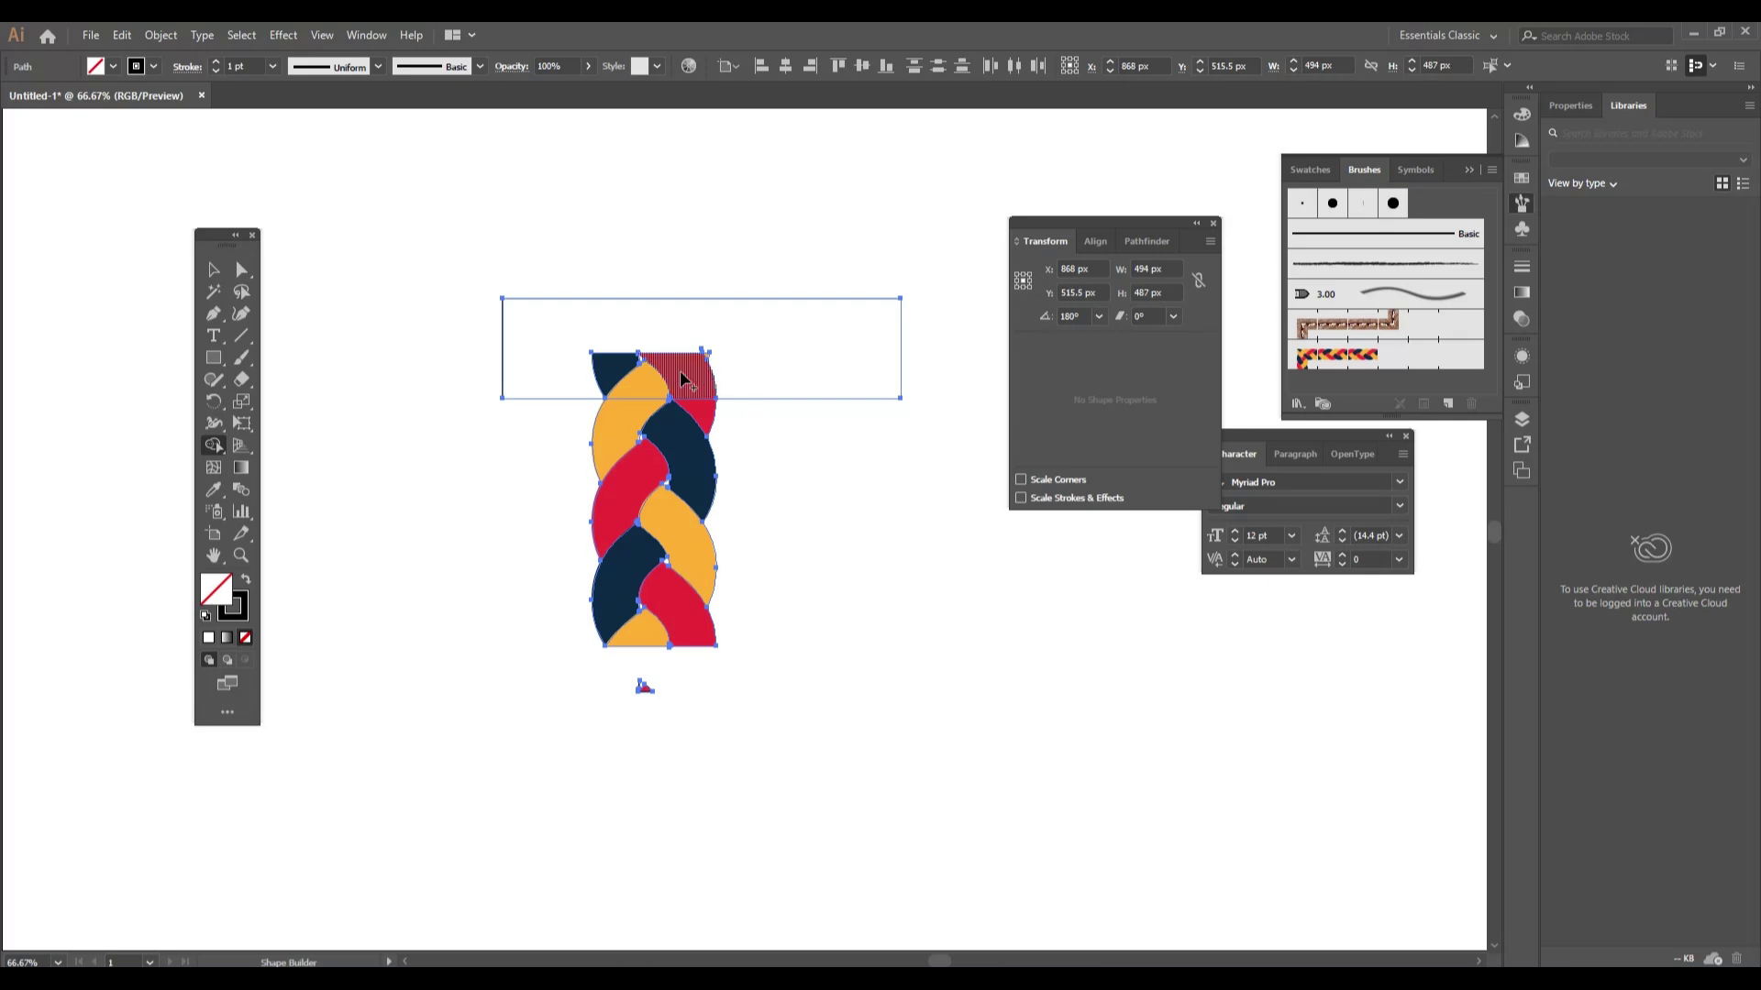
mouse_move(493, 262)
left_mouse_down()
mouse_move(766, 345)
mouse_move(805, 377)
left_mouse_up()
Remove the leftover black-outlined triangles at the navy strand's upper tip with the Shape Builder tool so the braid's top edge is flat.
scroll(657, 409, "up", 6)
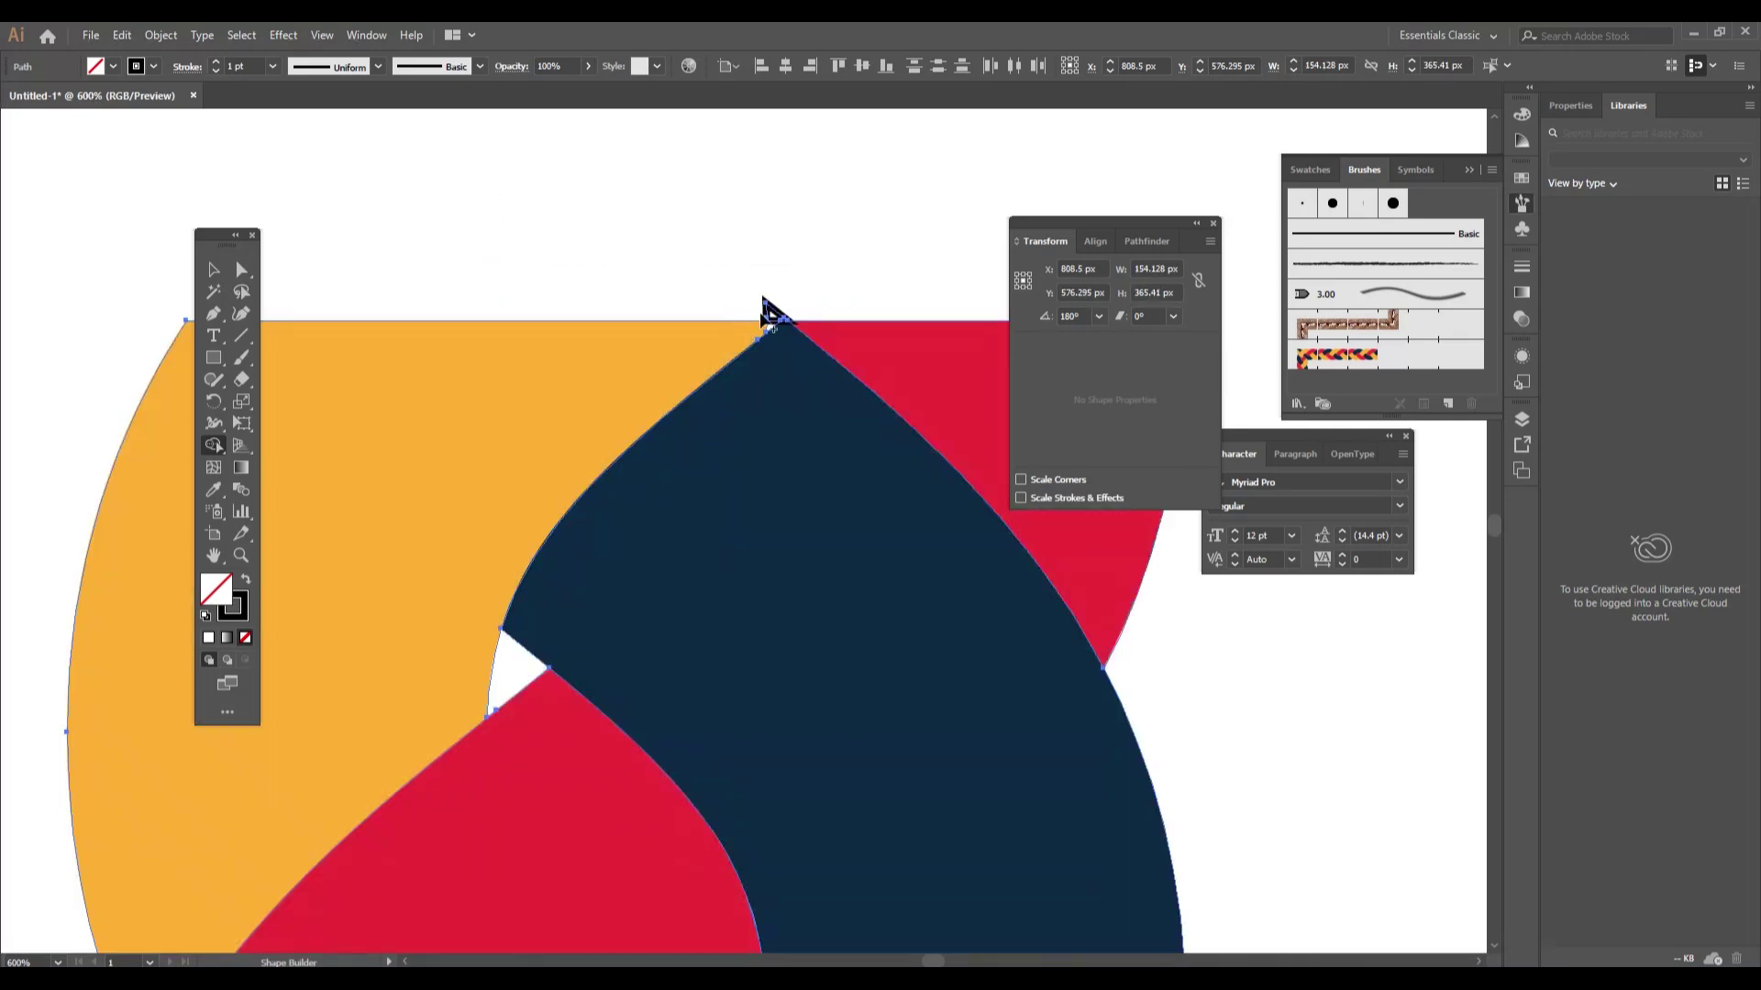
scroll(764, 310, "up", 4)
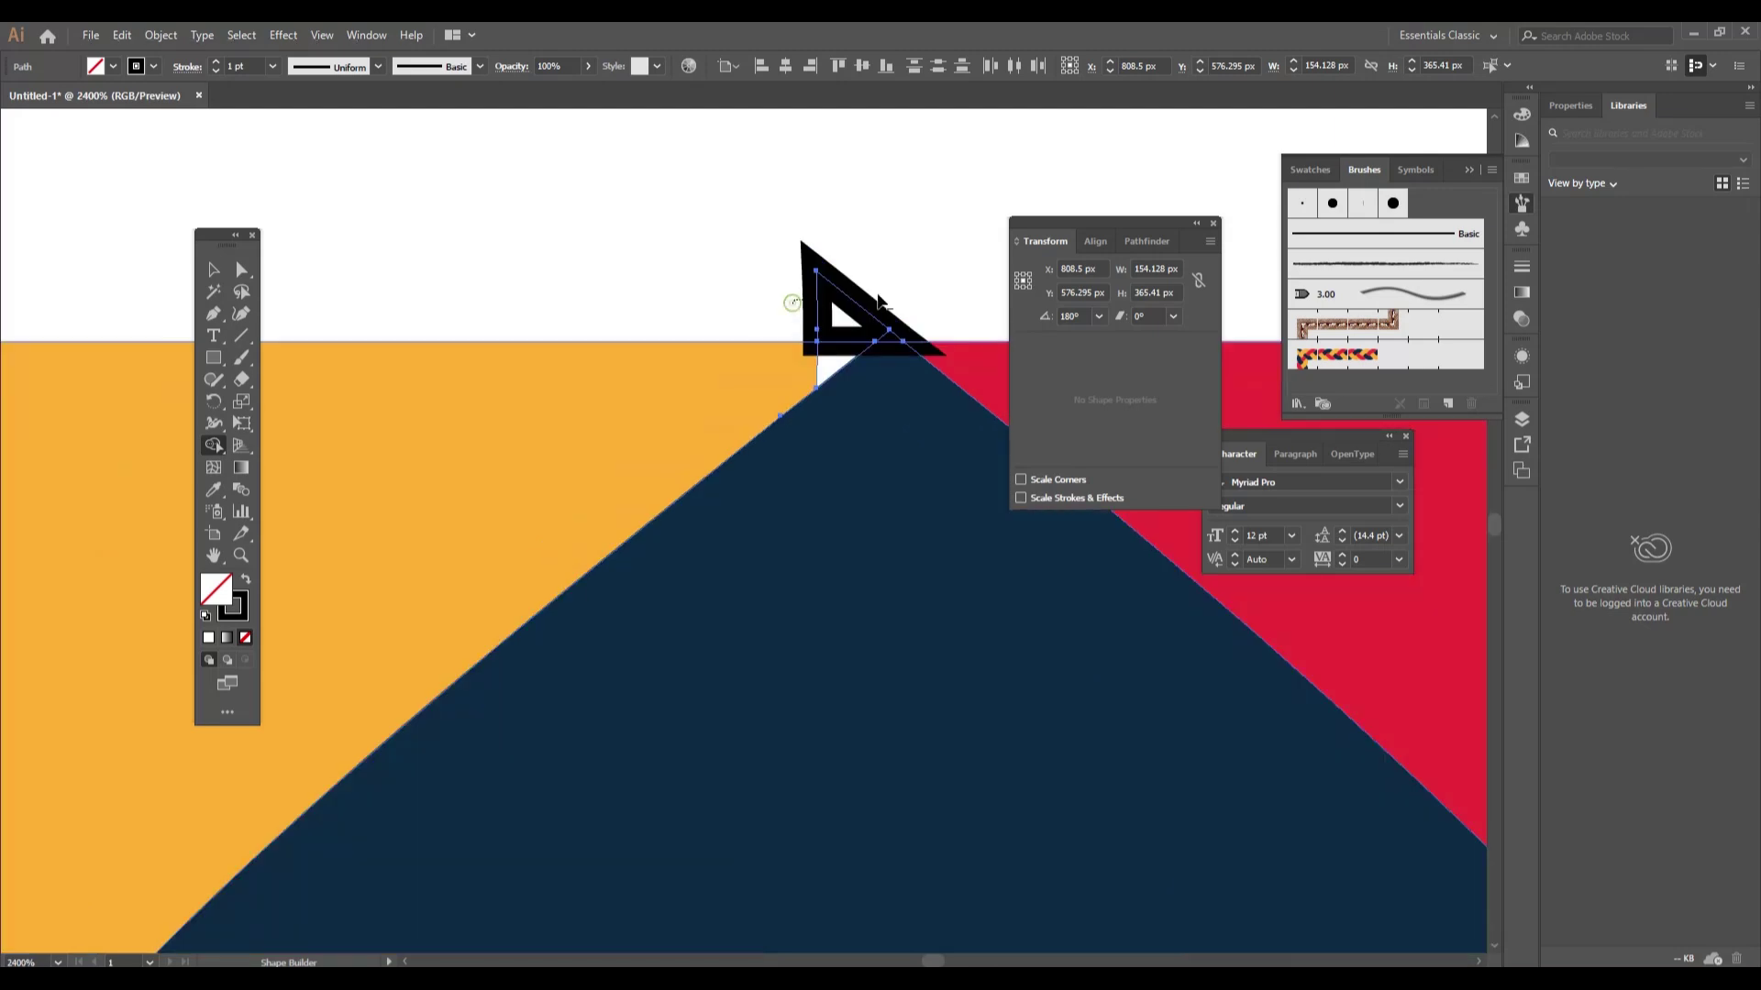
left_click_drag(784, 294, 888, 290)
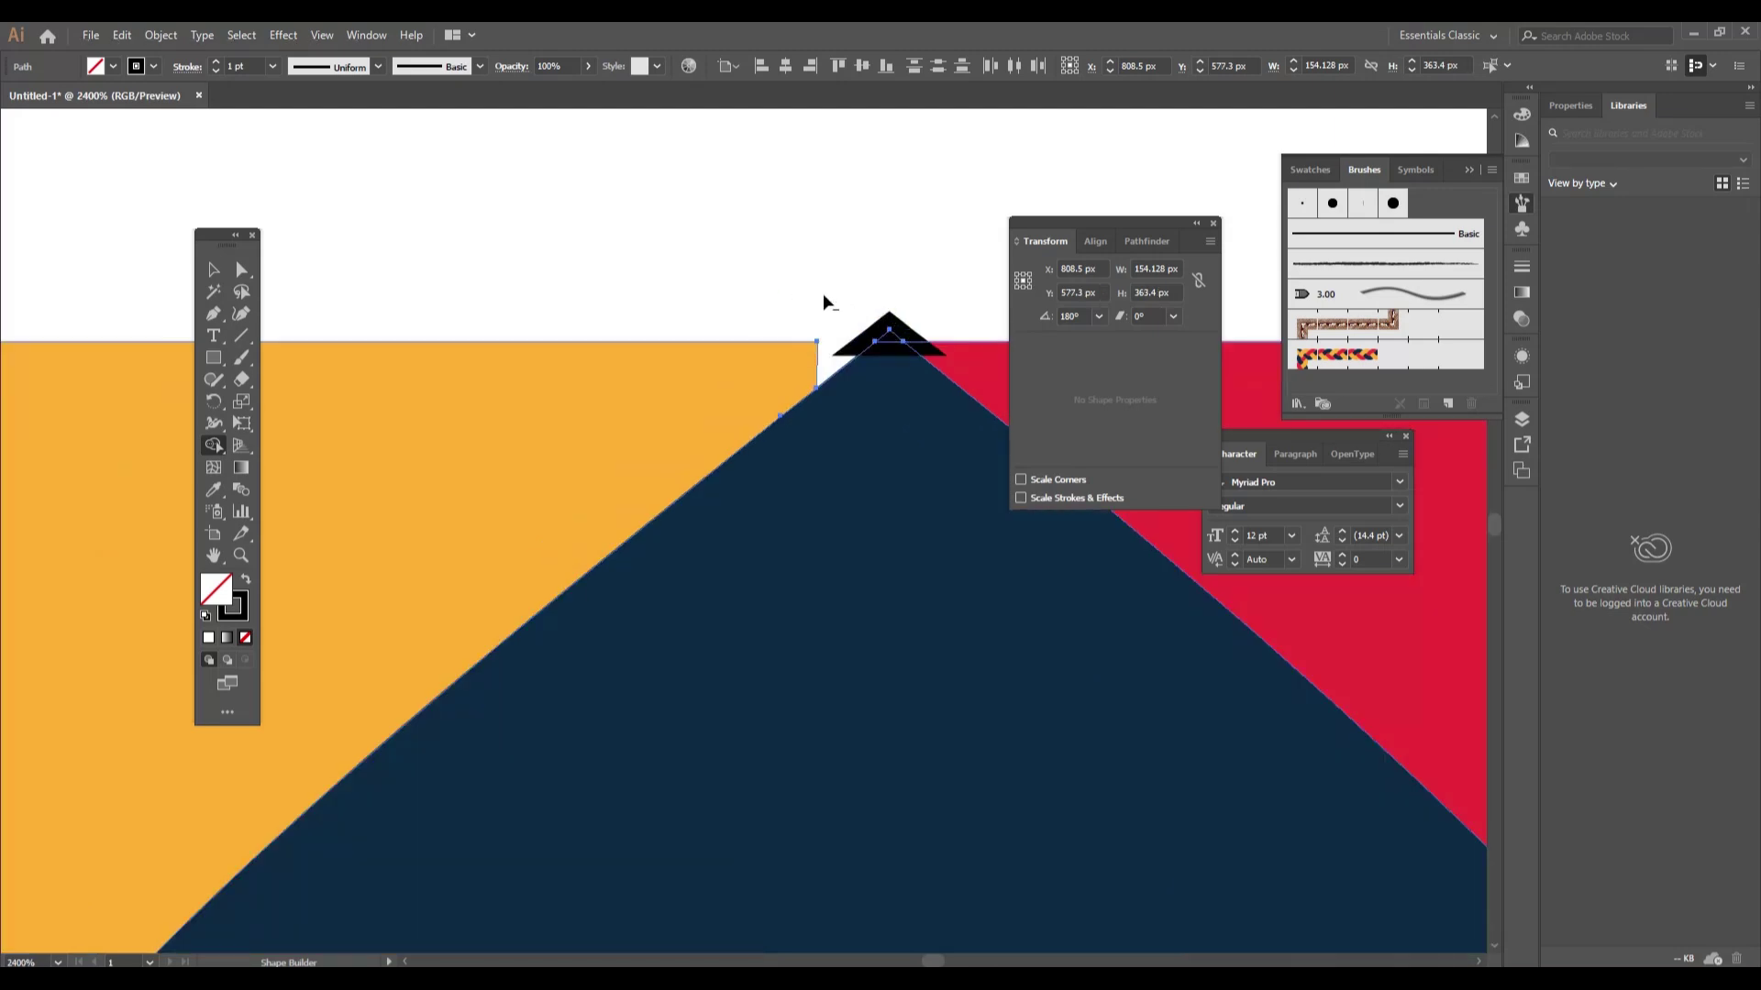
left_click(241, 269)
left_click(830, 315)
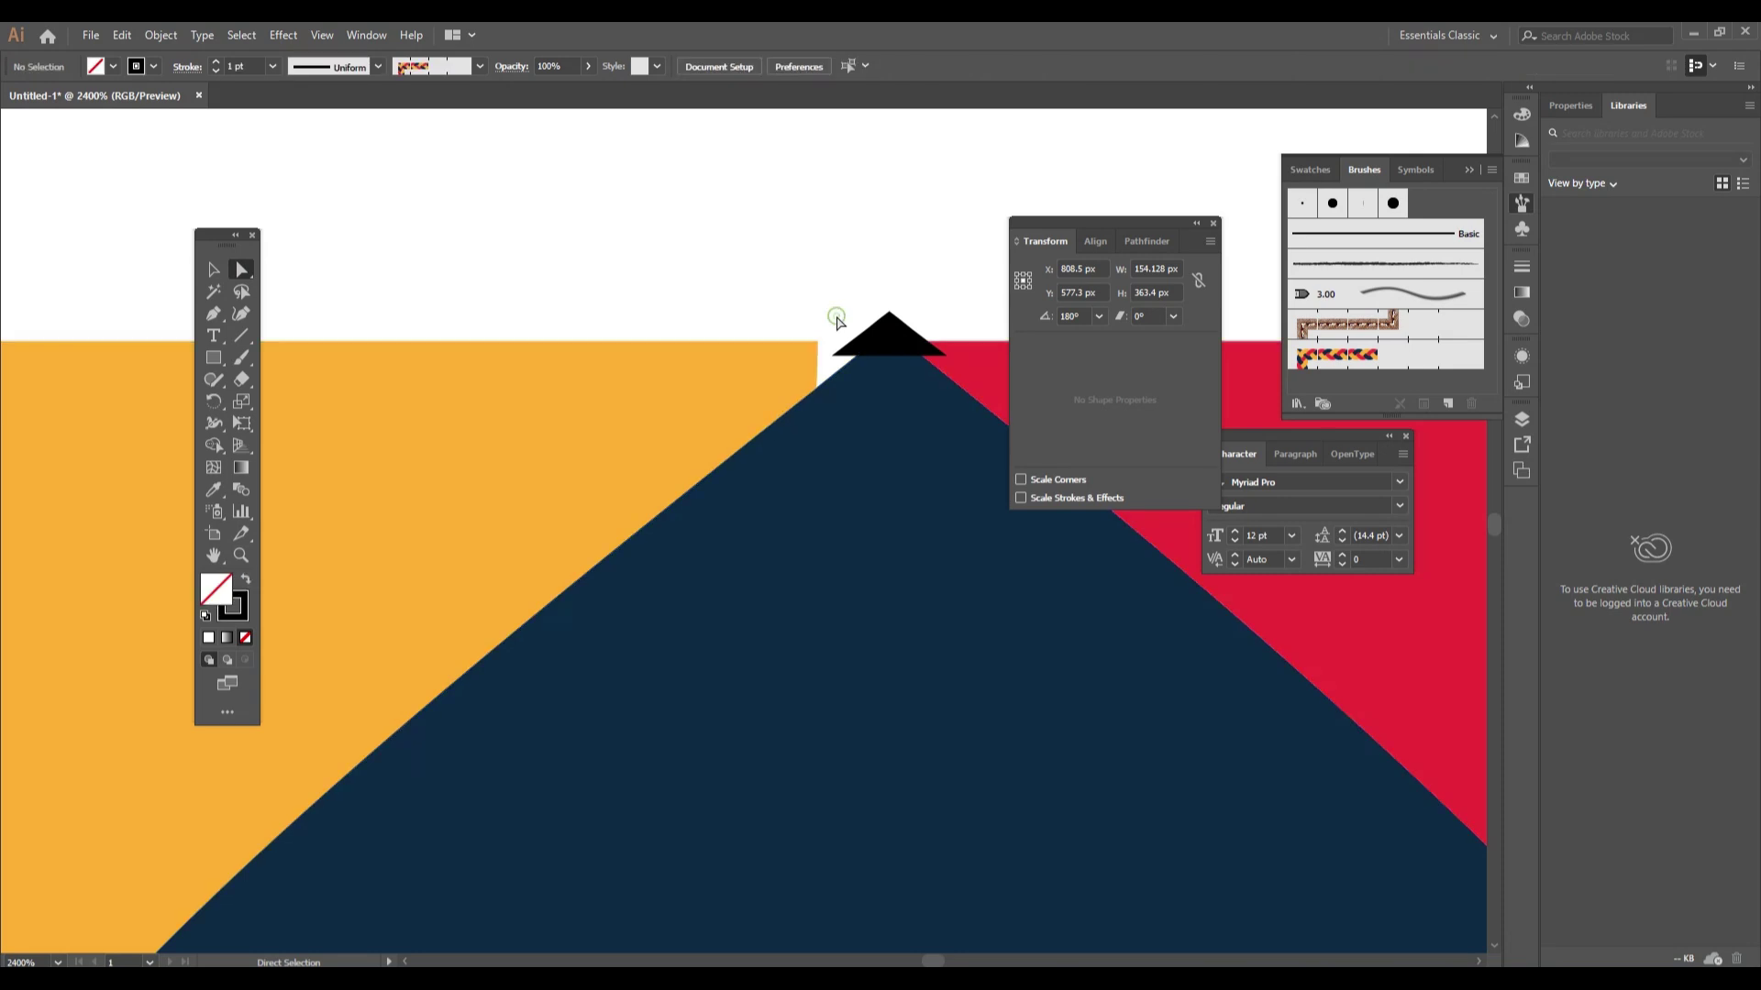
left_click_drag(885, 301, 949, 350)
scroll(912, 318, "up", 5)
left_click(207, 449)
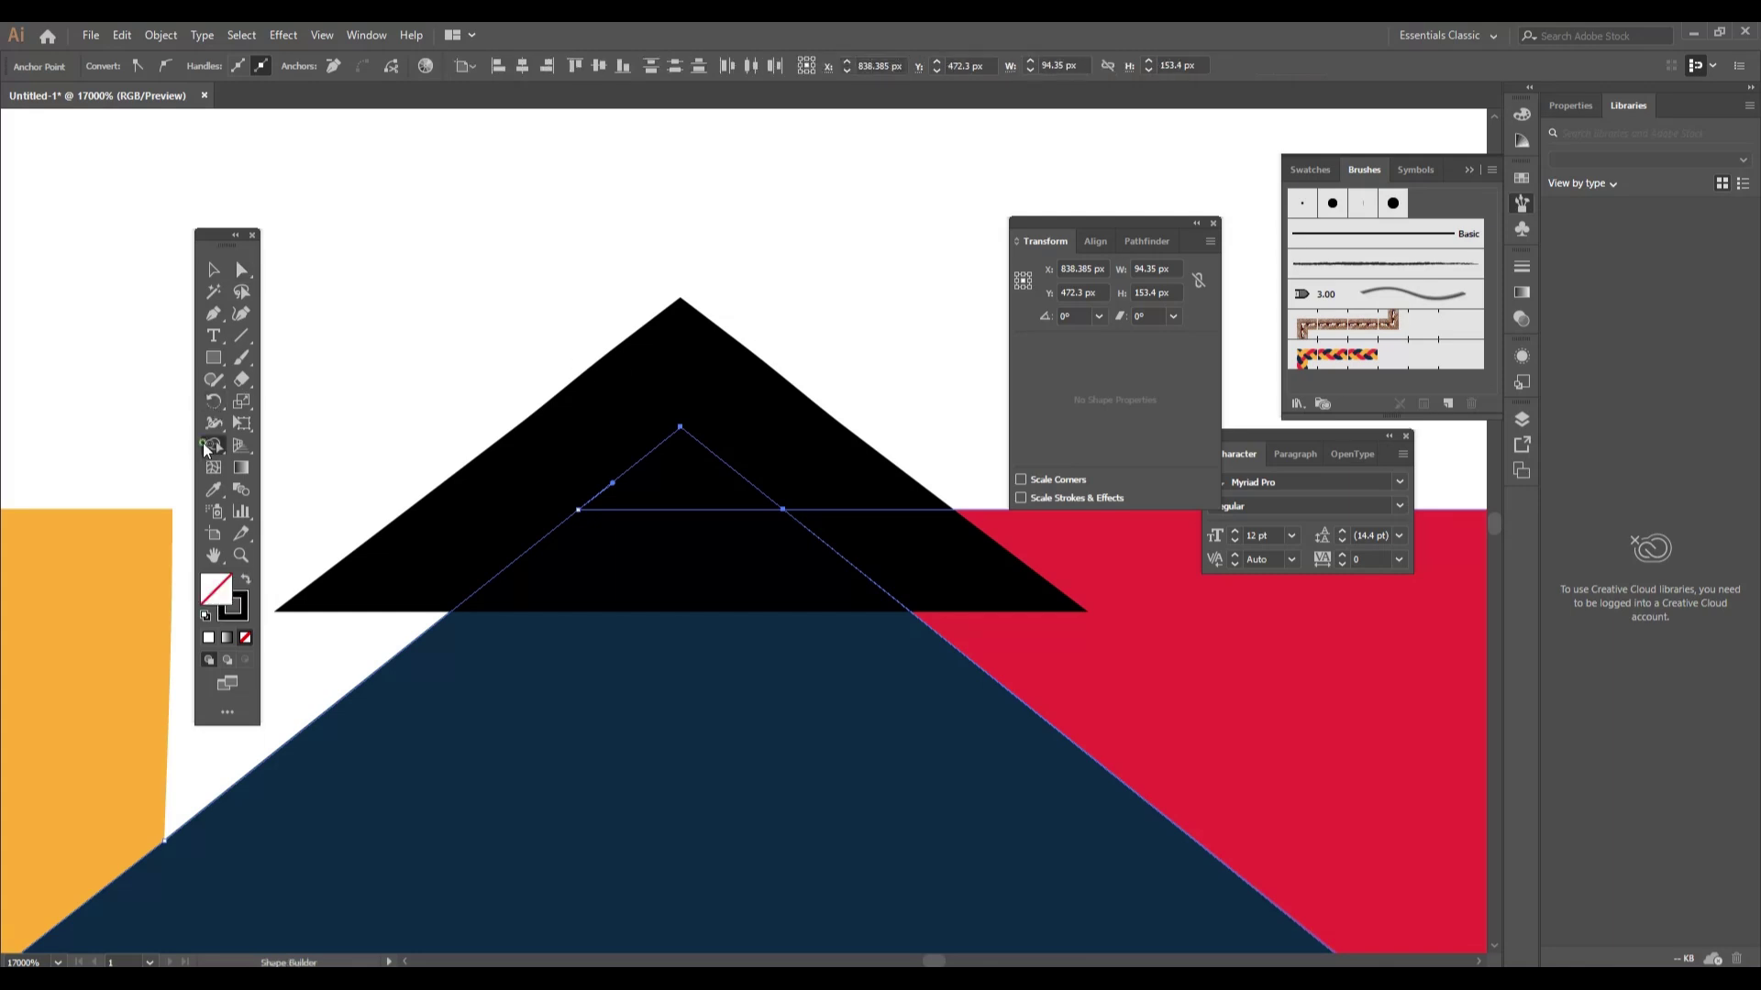
left_click_drag(680, 467, 465, 140)
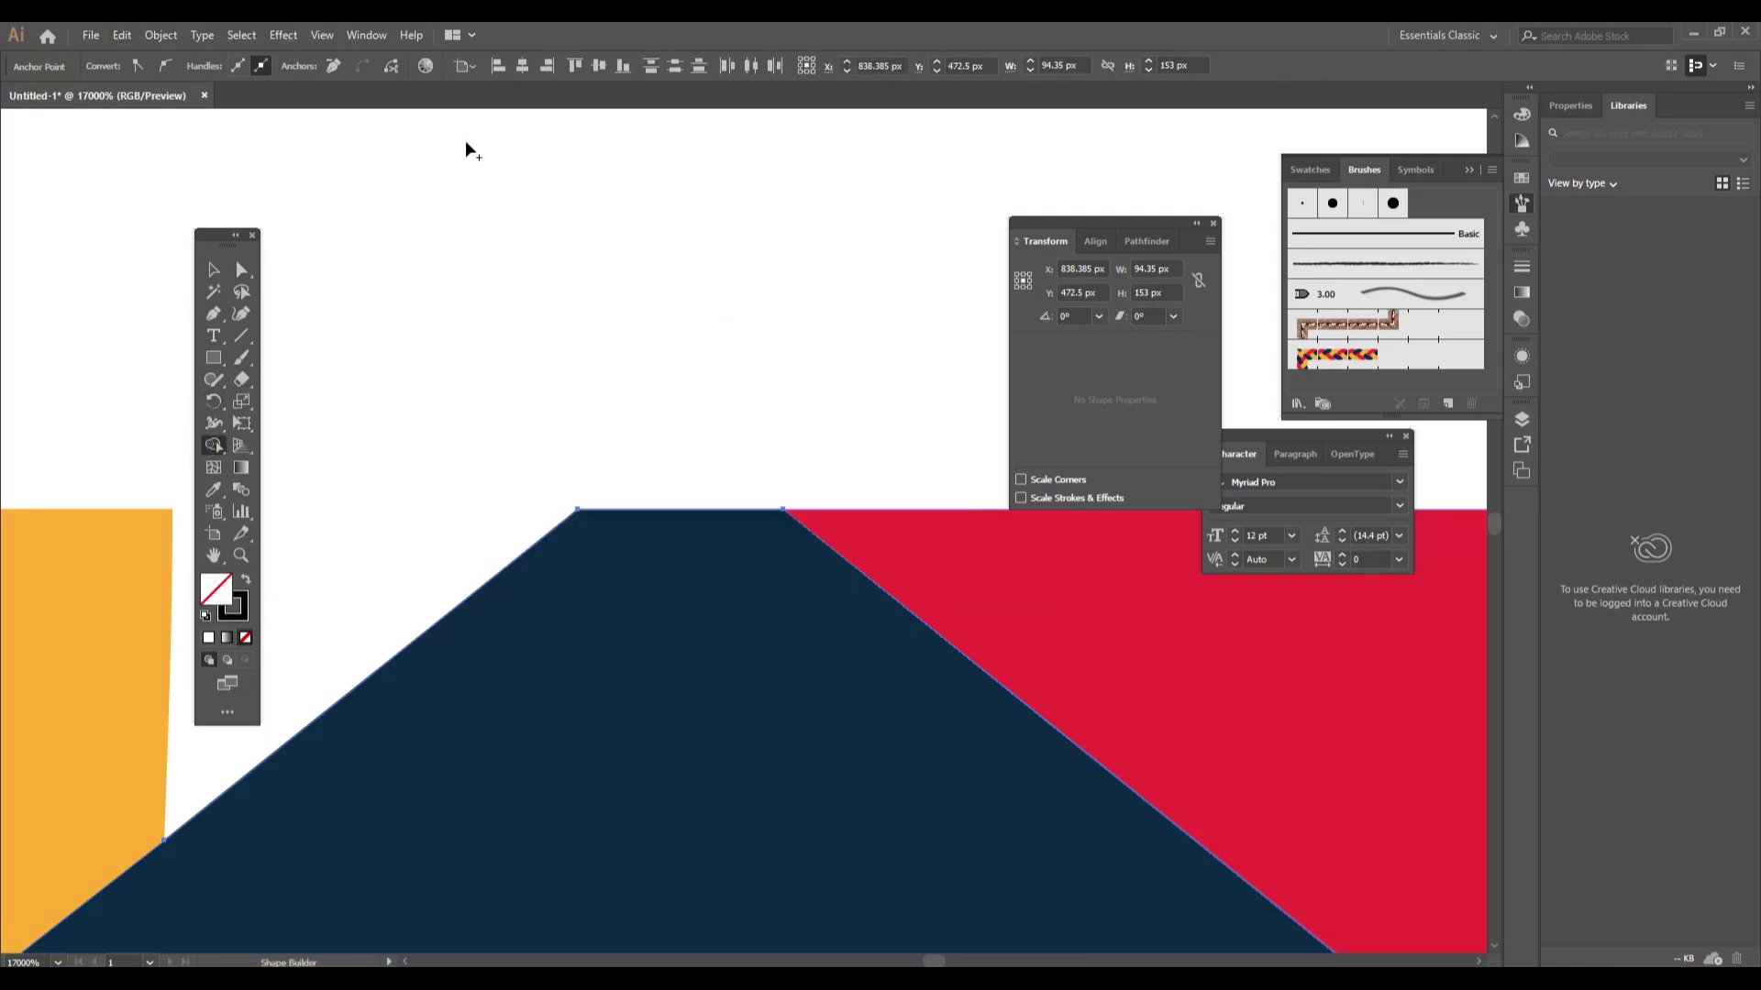
key("ctrl+0")
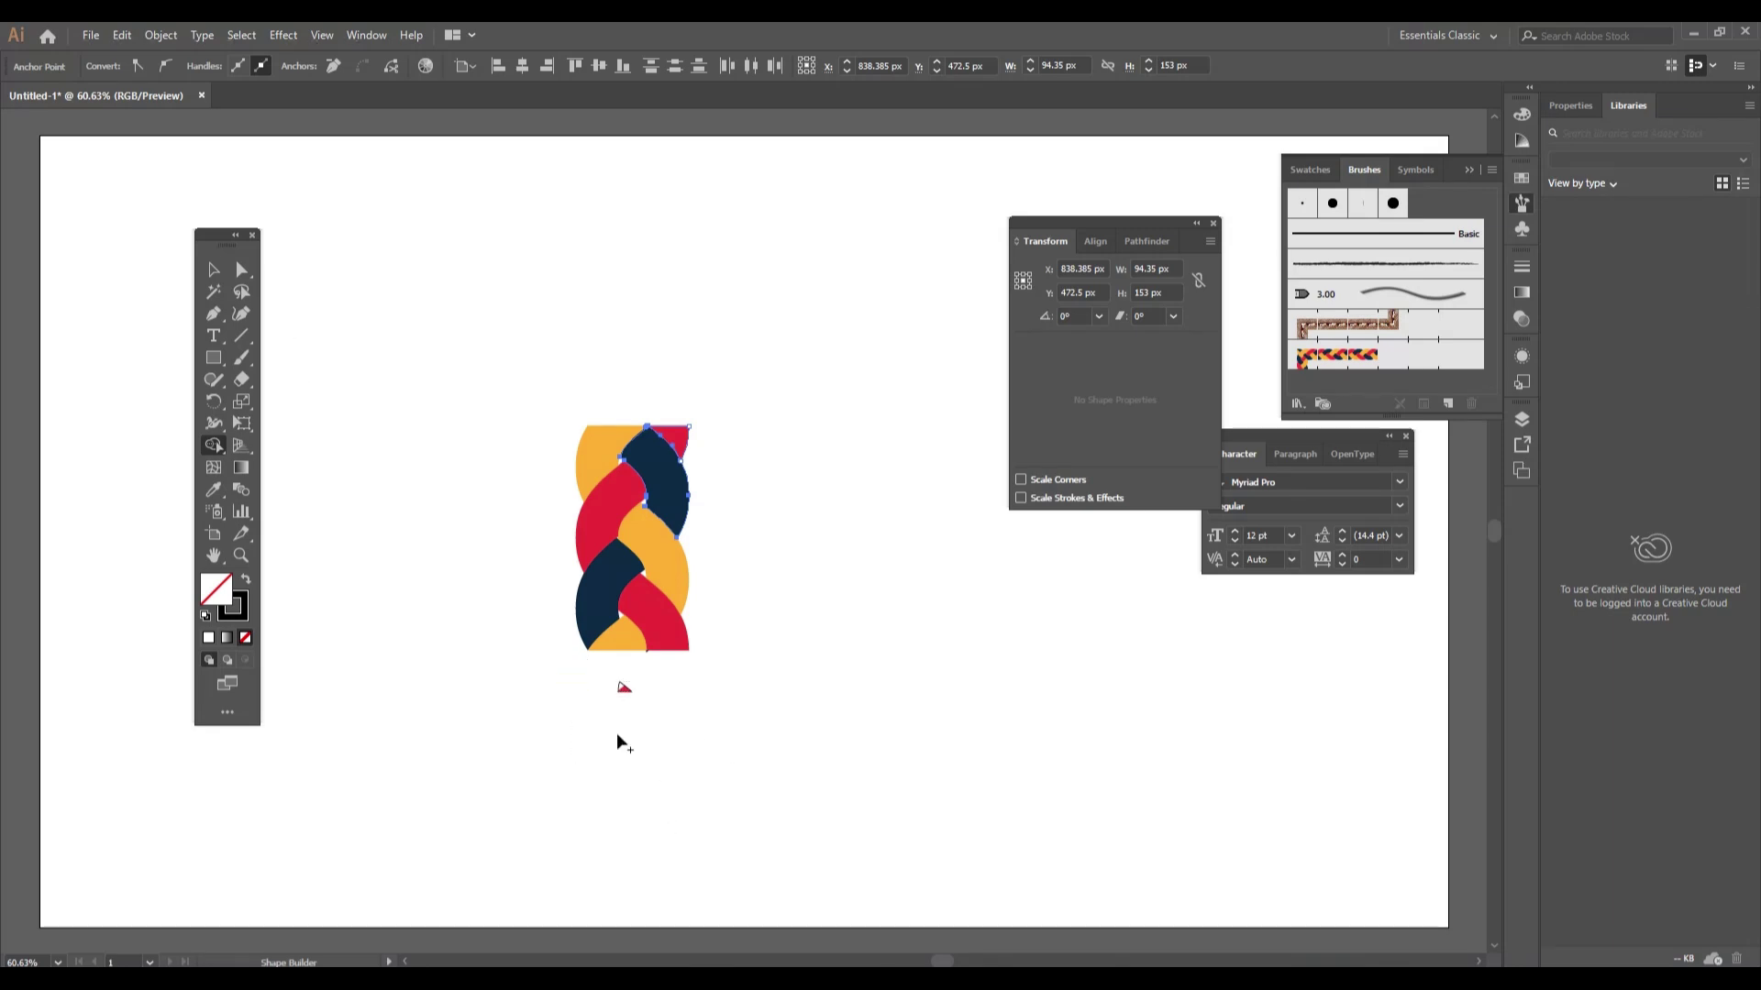
Remove the stray fragments below the braid with the Shape Builder tool and delete the remaining leftover piece.
key("ctrl+a")
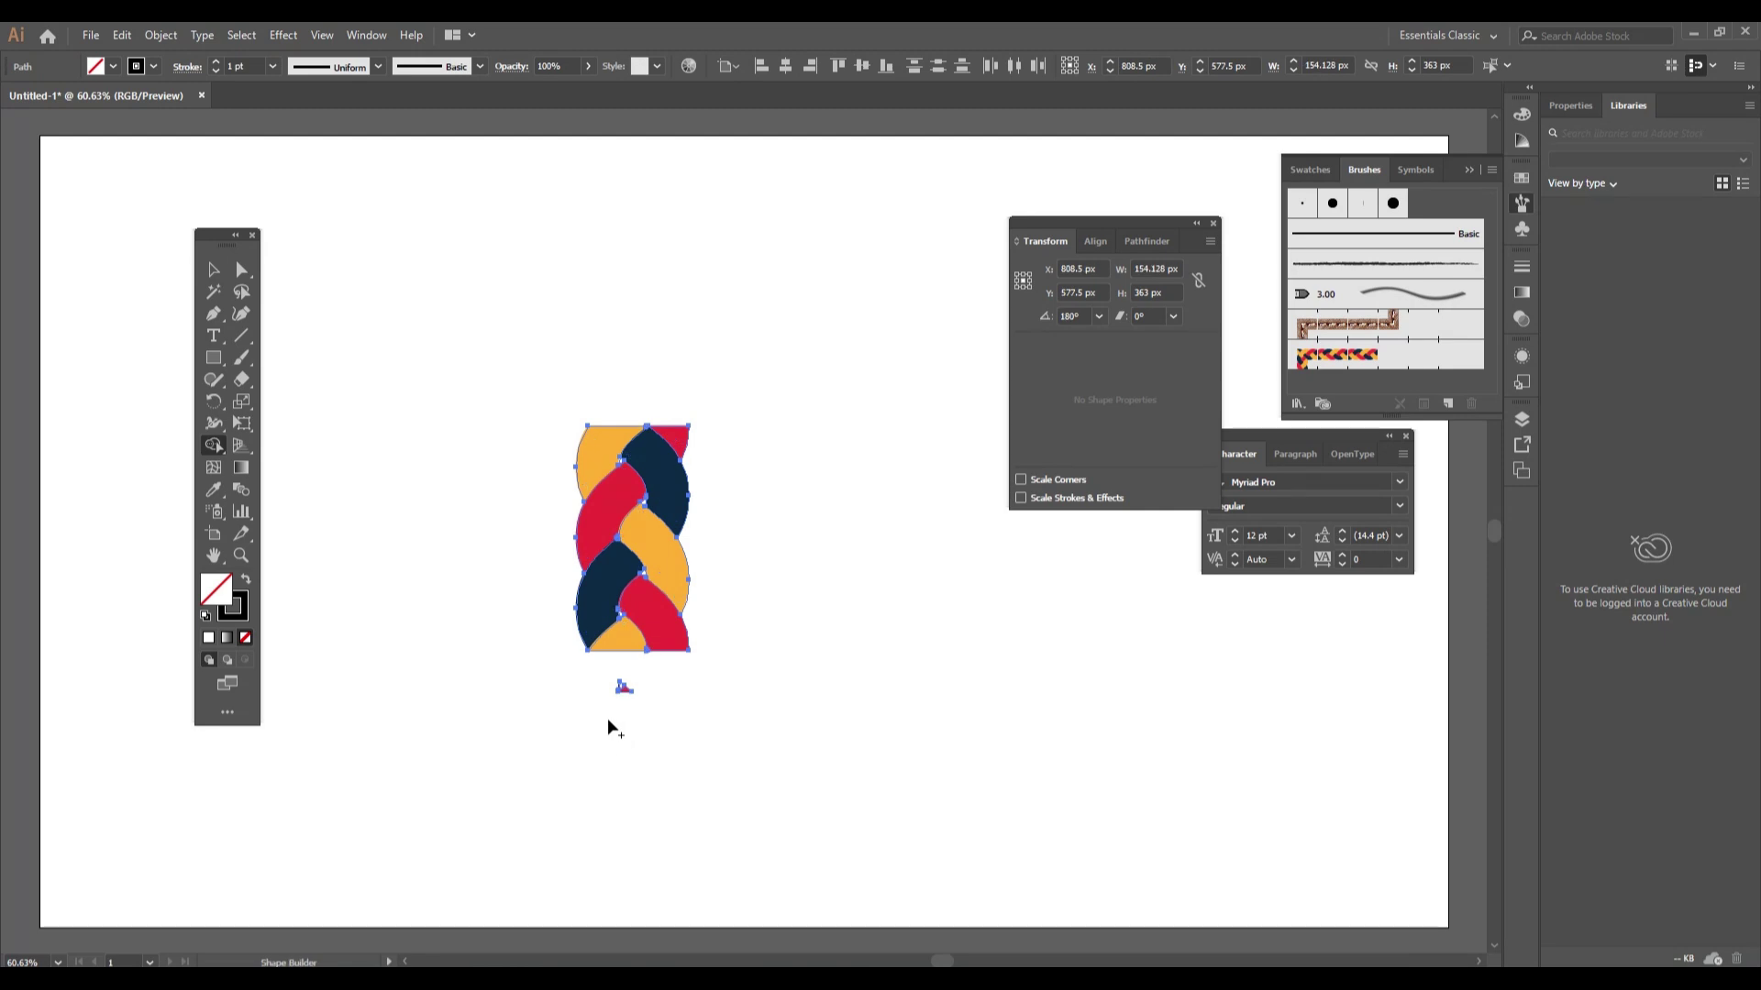
left_click_drag(582, 669, 778, 769)
left_click(213, 268)
left_click(534, 328)
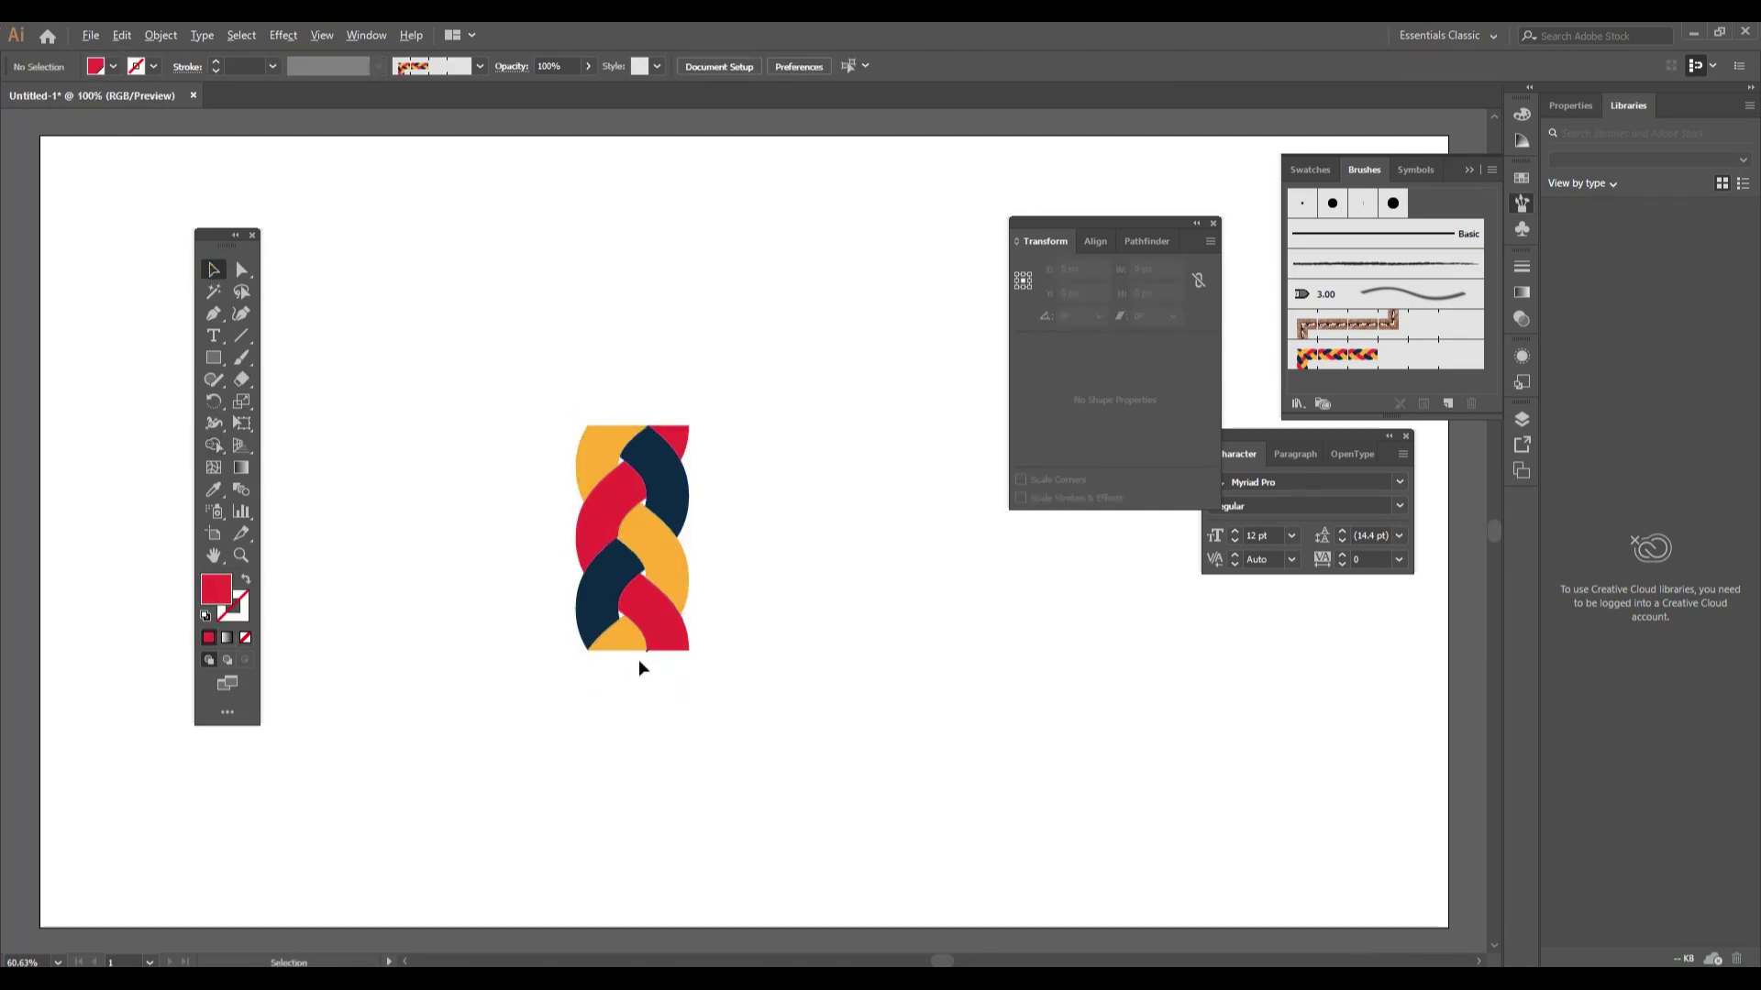
scroll(638, 658, "up", 5)
left_click(668, 614)
key("Delete")
Select the whole braid, turn it horizontal and place it at about 173 by 87 px near the artboard's upper edge.
scroll(717, 726, "down", 3)
key("a")
left_click_drag(490, 275, 879, 704)
key("v")
left_click_drag(780, 312, 685, 308)
scroll(839, 594, "down", 2)
key("a")
key("v")
scroll(648, 480, "up", 2)
scroll(648, 490, "down", 2)
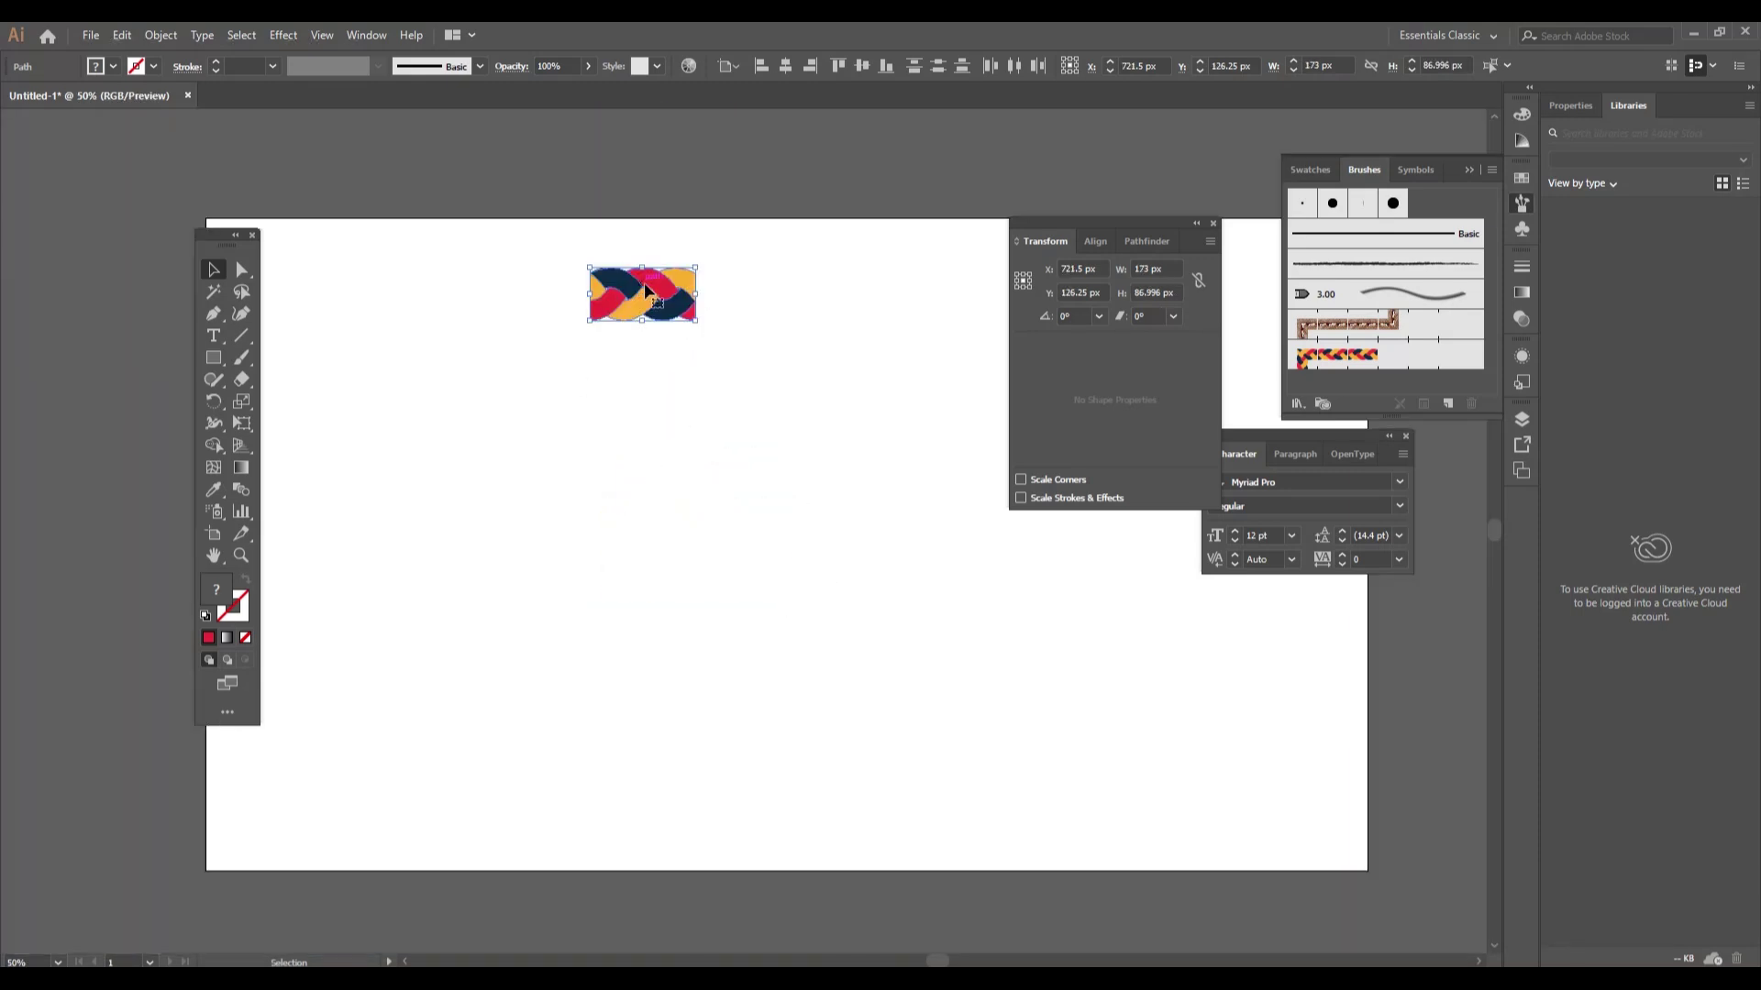
Start a new pattern brush from the selected braid and set its outer corner tile to Auto-Centered.
left_click(1447, 406)
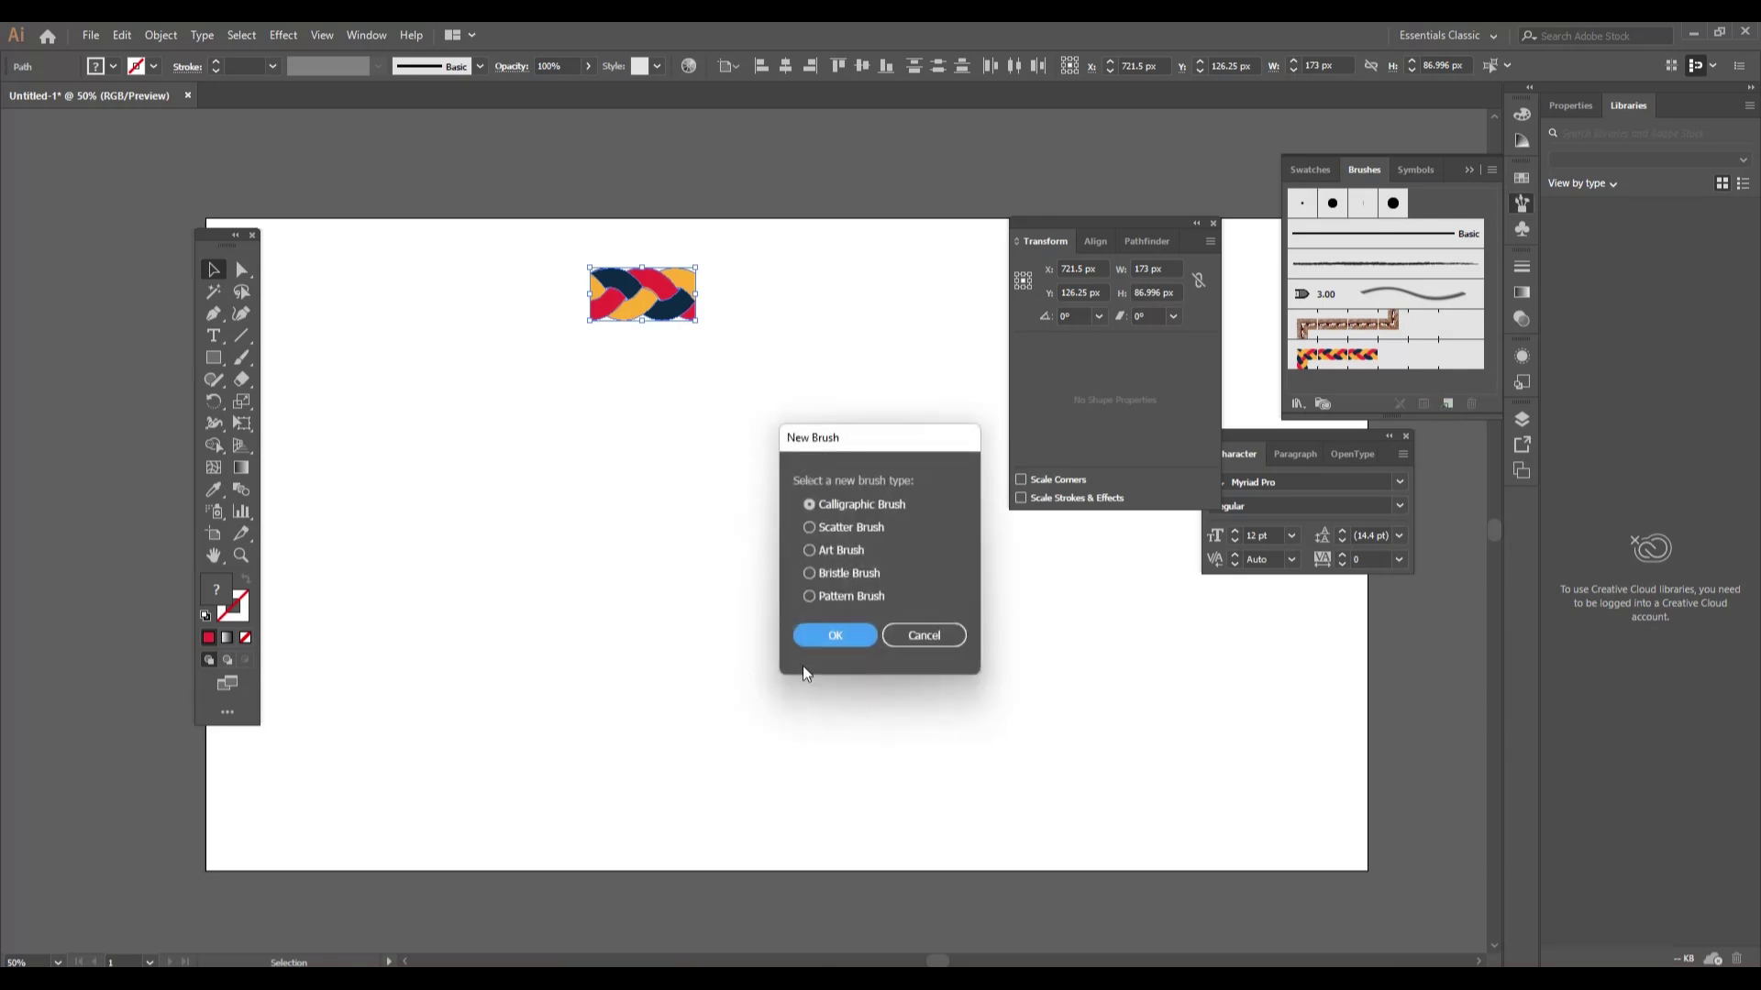
left_click(810, 596)
left_click(836, 636)
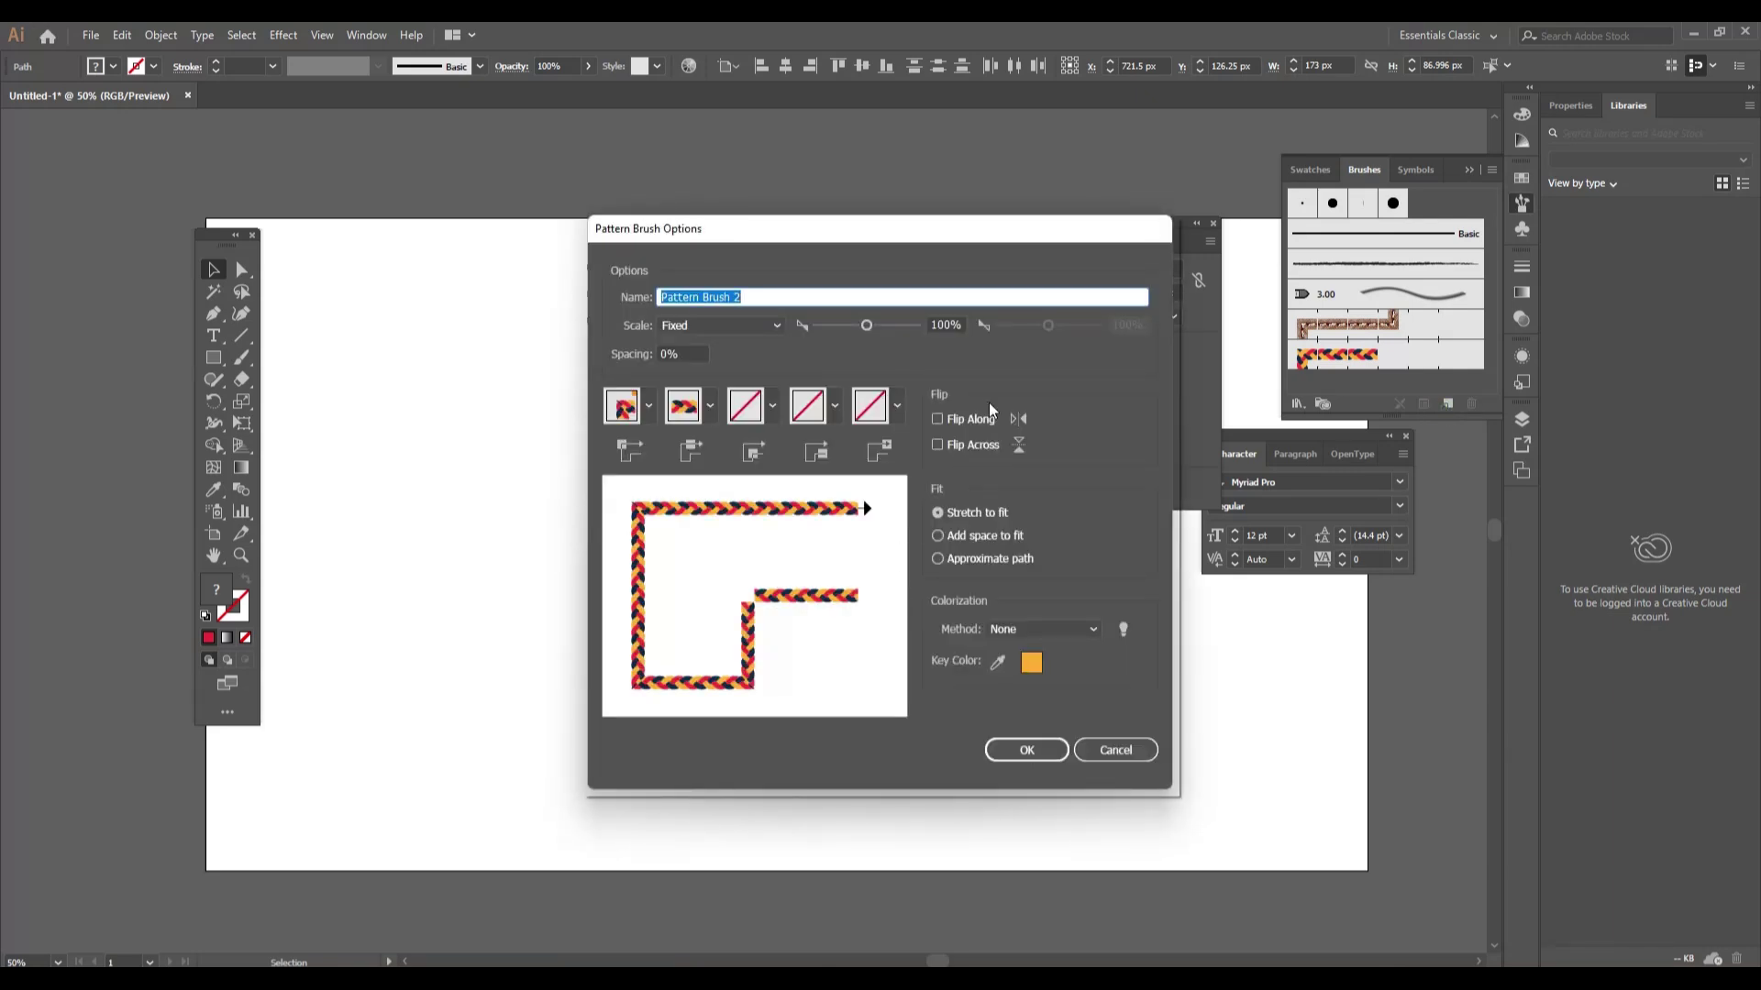
left_click(648, 406)
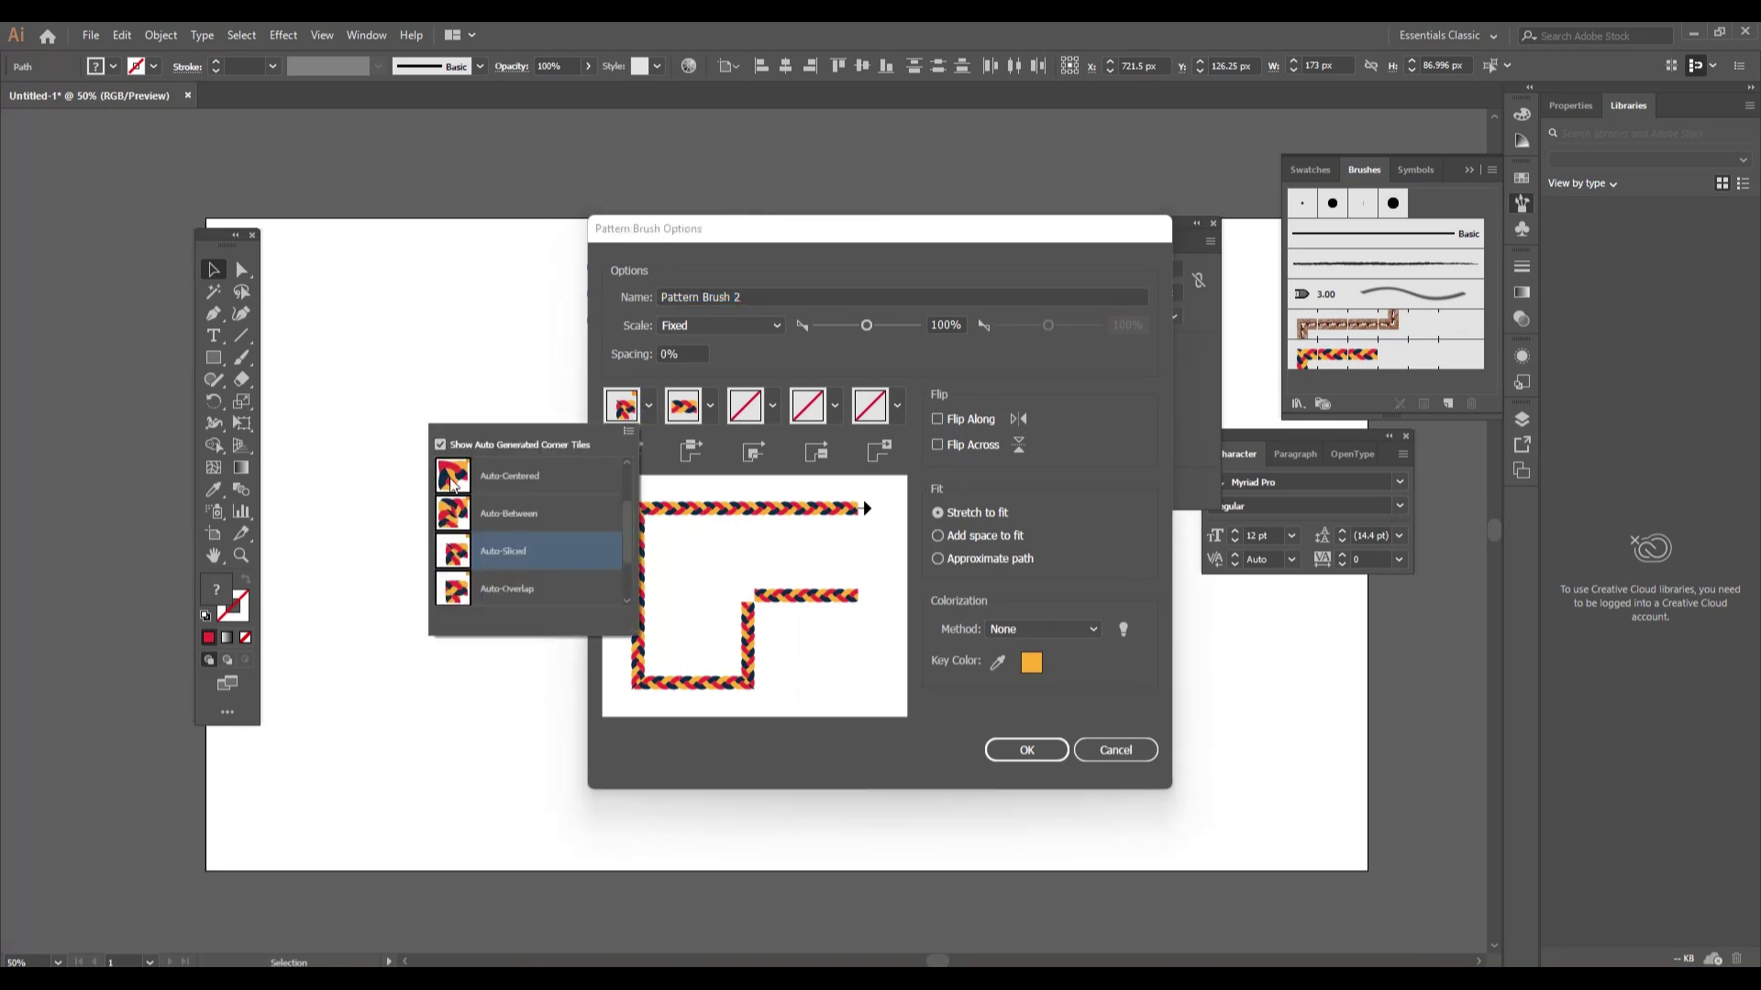
left_click(514, 487)
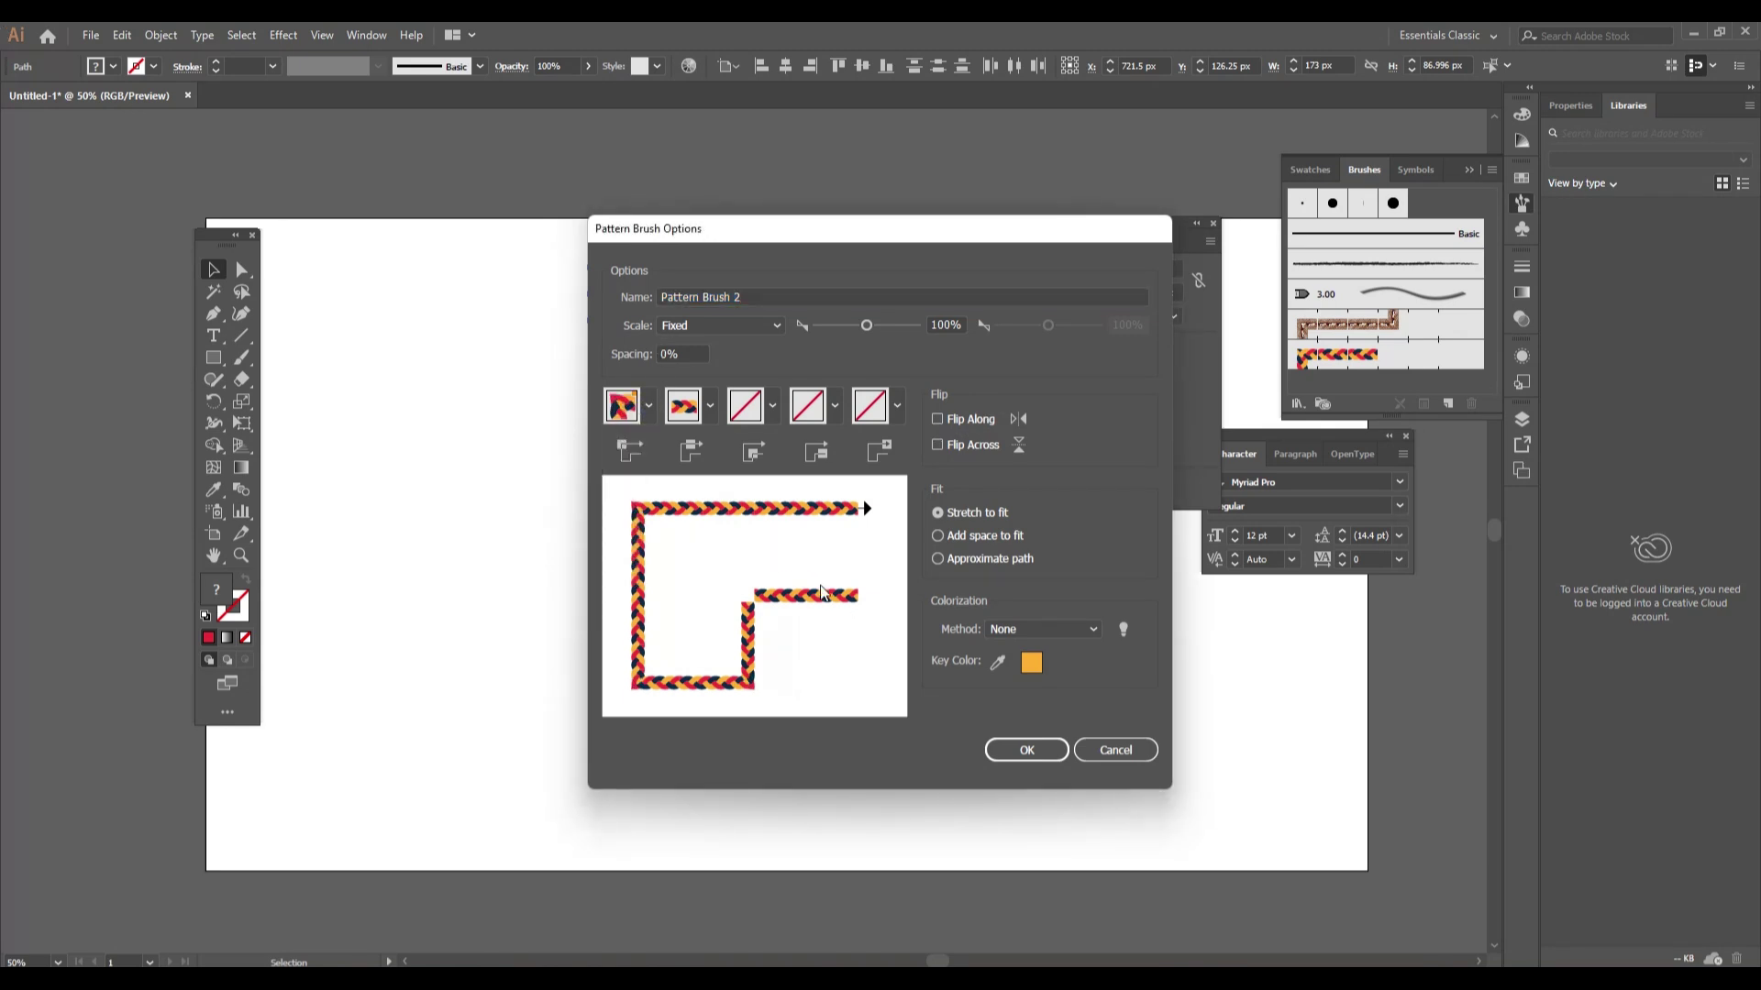
Give the pattern brush an auto-generated inner corner tile, enable Flip Along and create the brush with the original side tile.
left_click(711, 407)
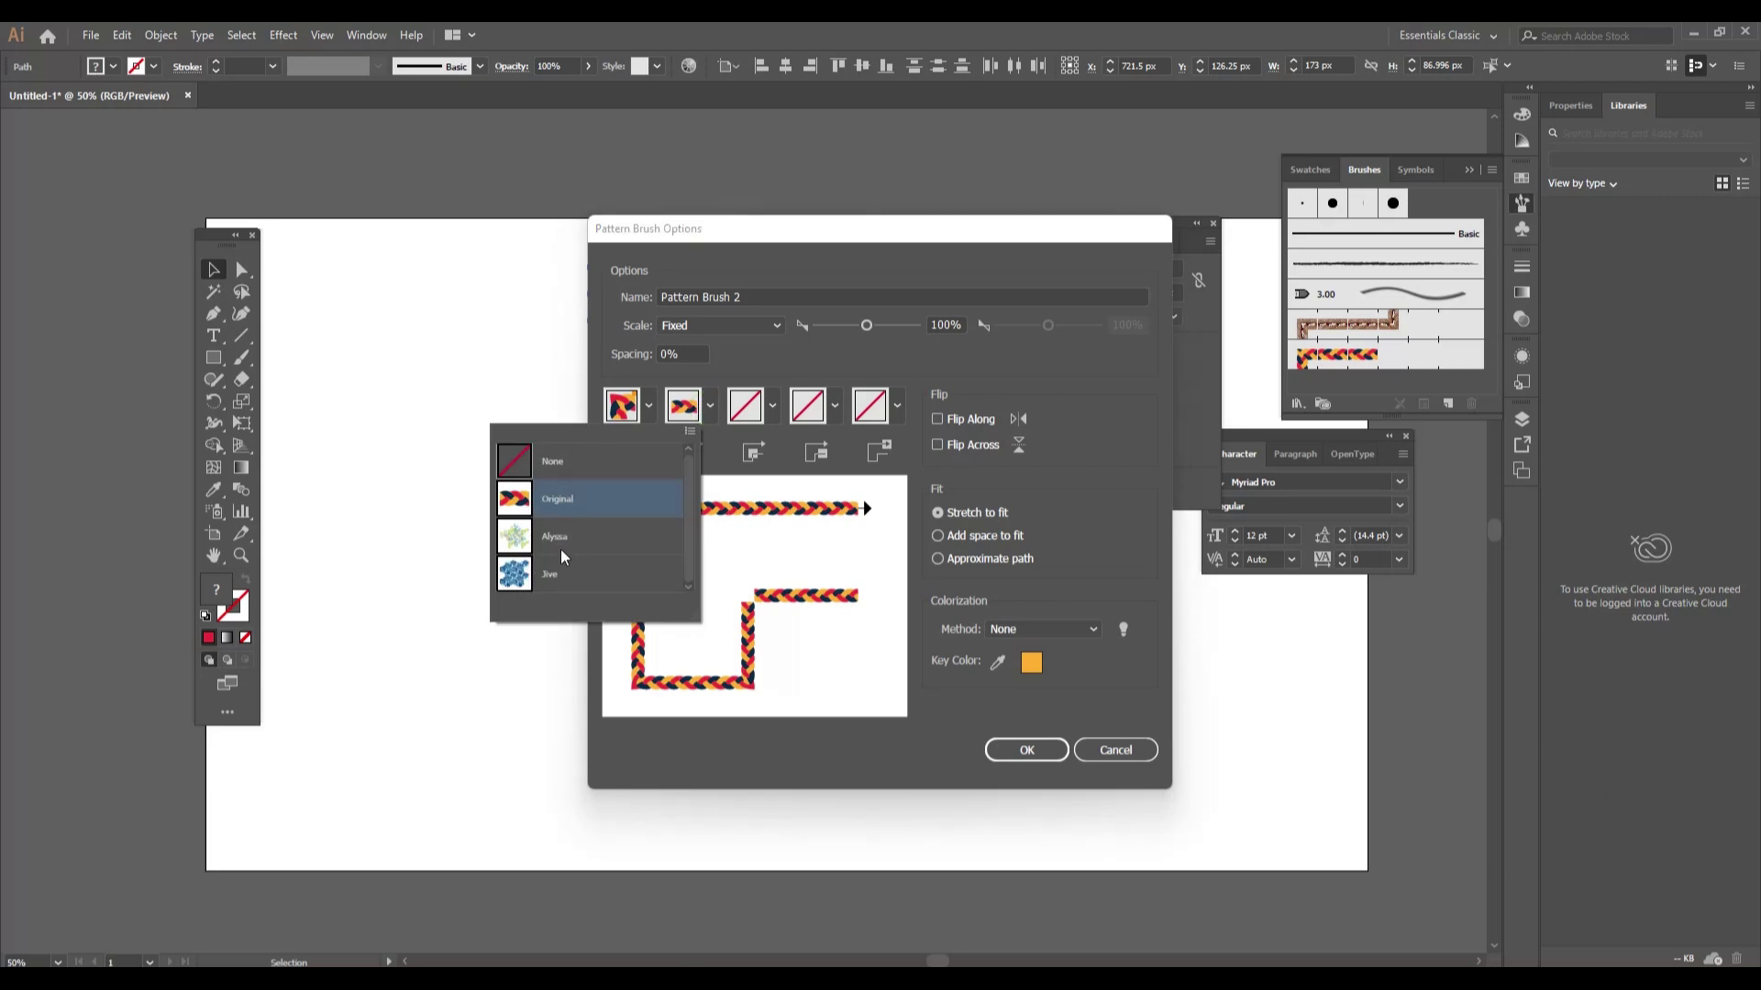
left_click(711, 413)
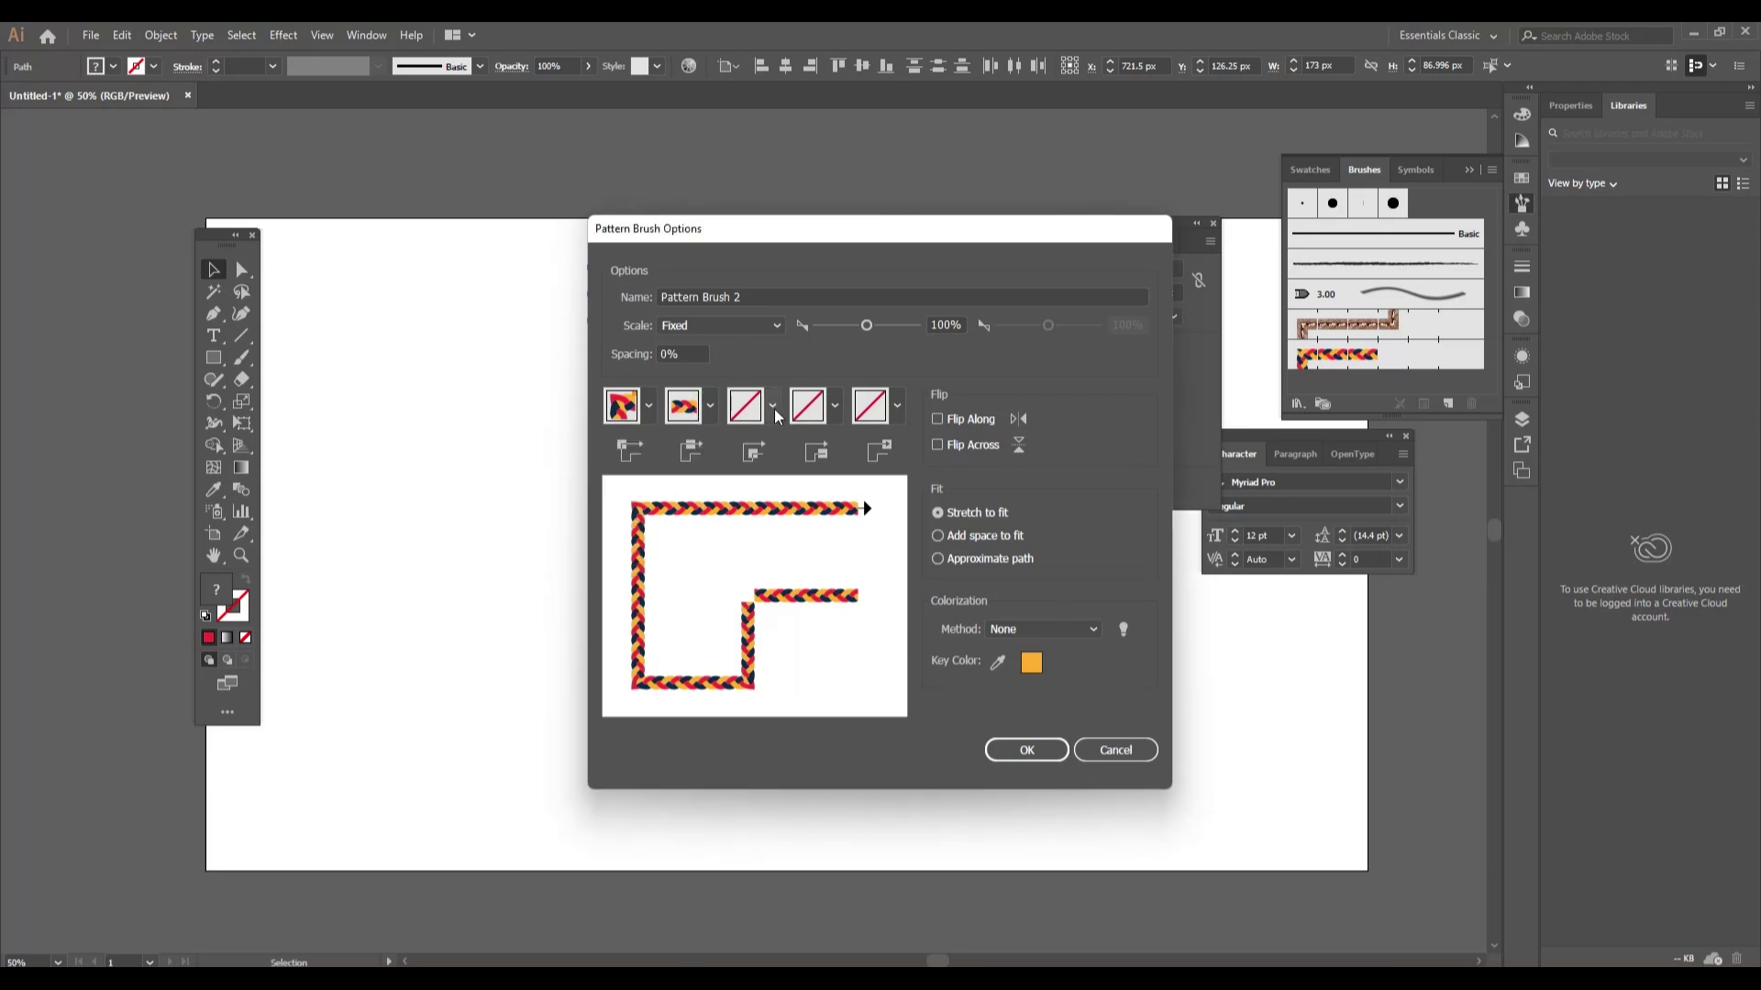
left_click(775, 412)
left_click(645, 559)
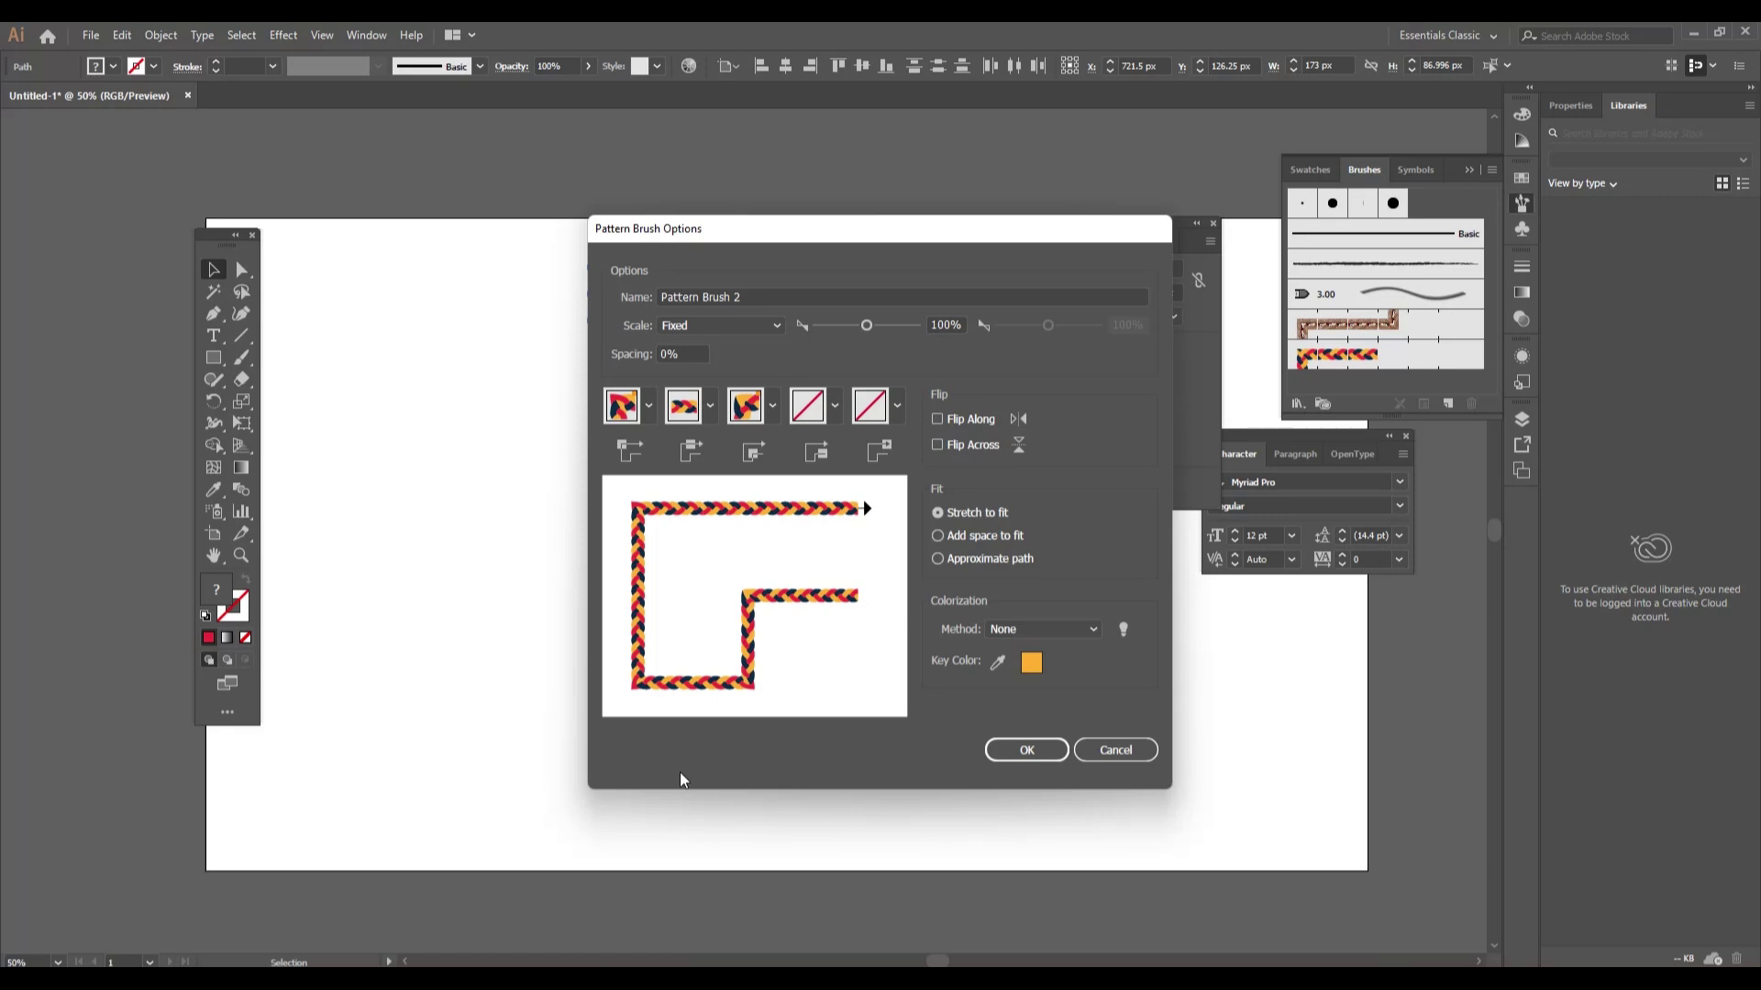
left_click(941, 422)
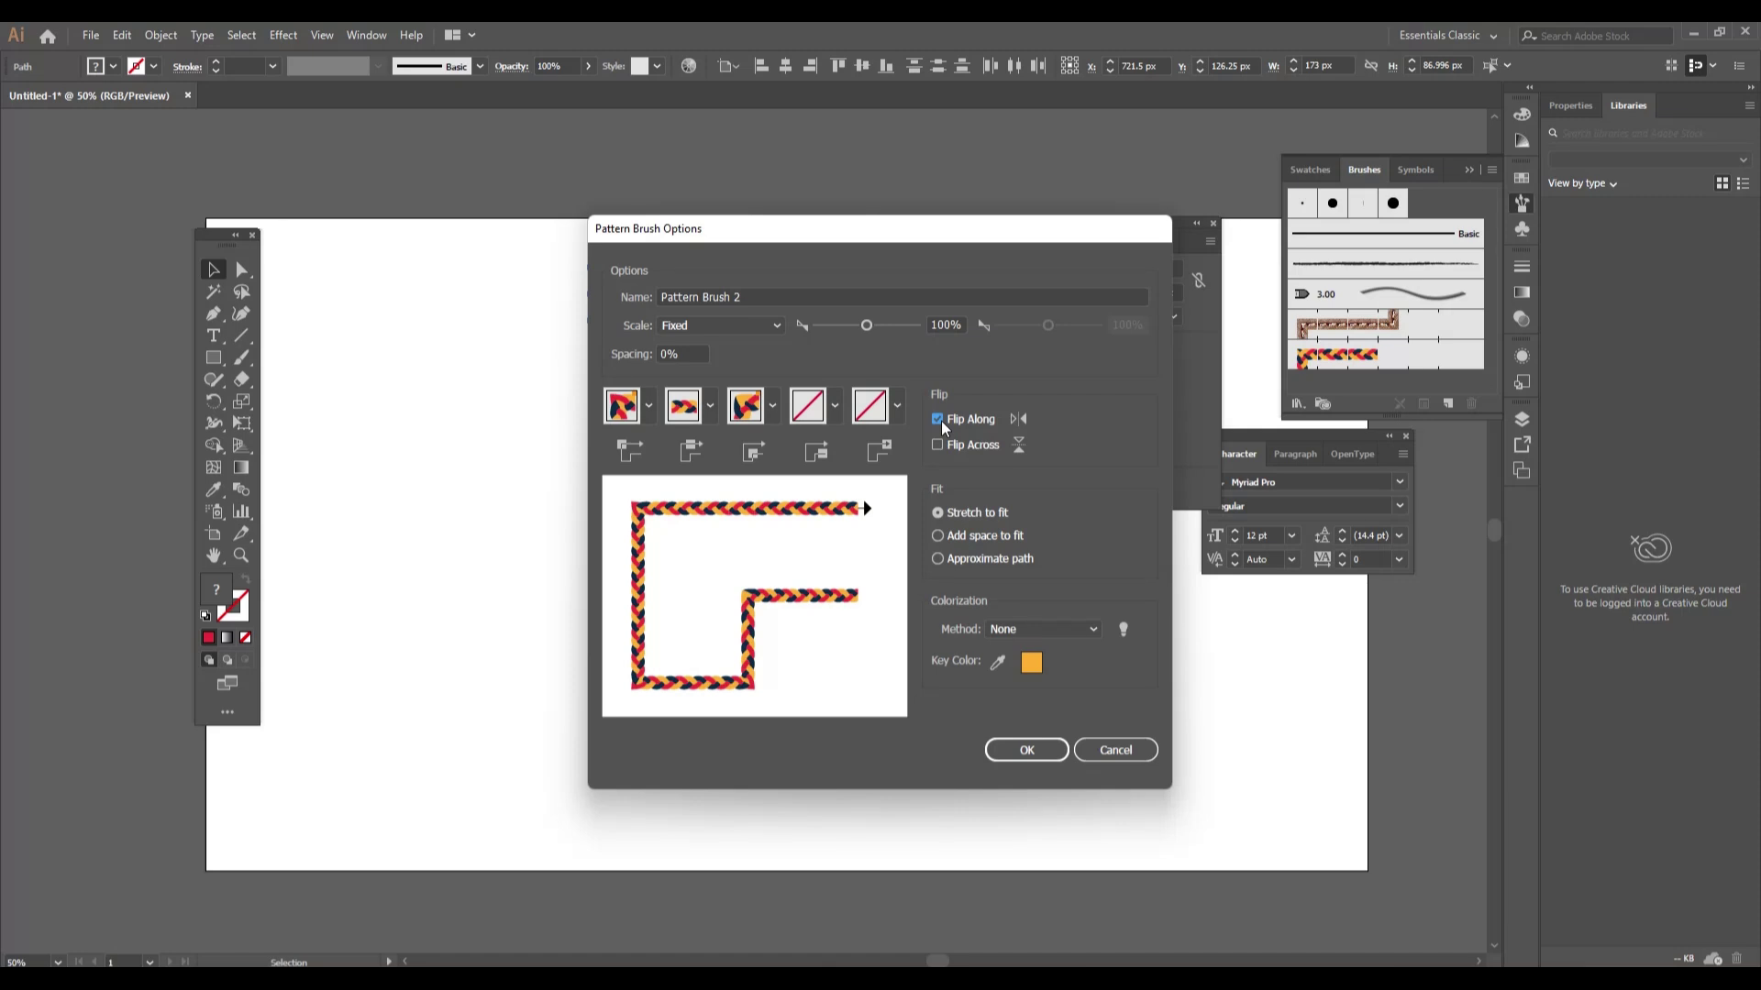
left_click(1027, 750)
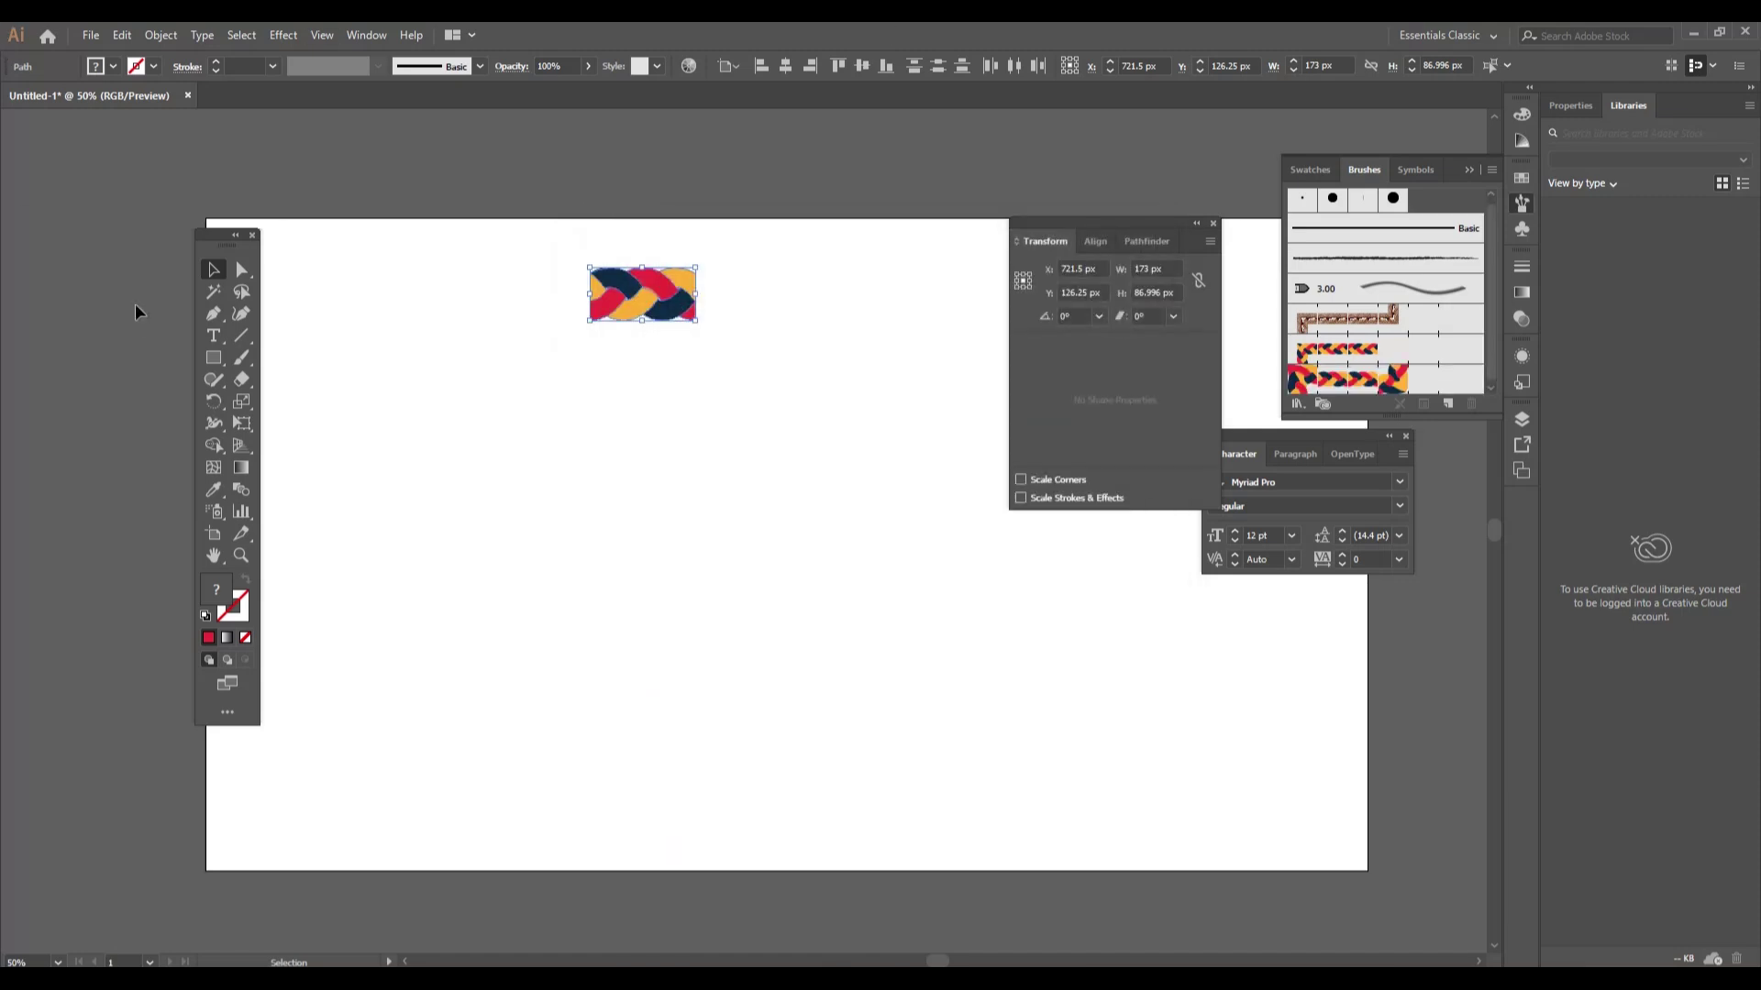
Draw a 698 px circle with no fill and a 1 pt black stroke below the braid segment.
left_click(214, 358)
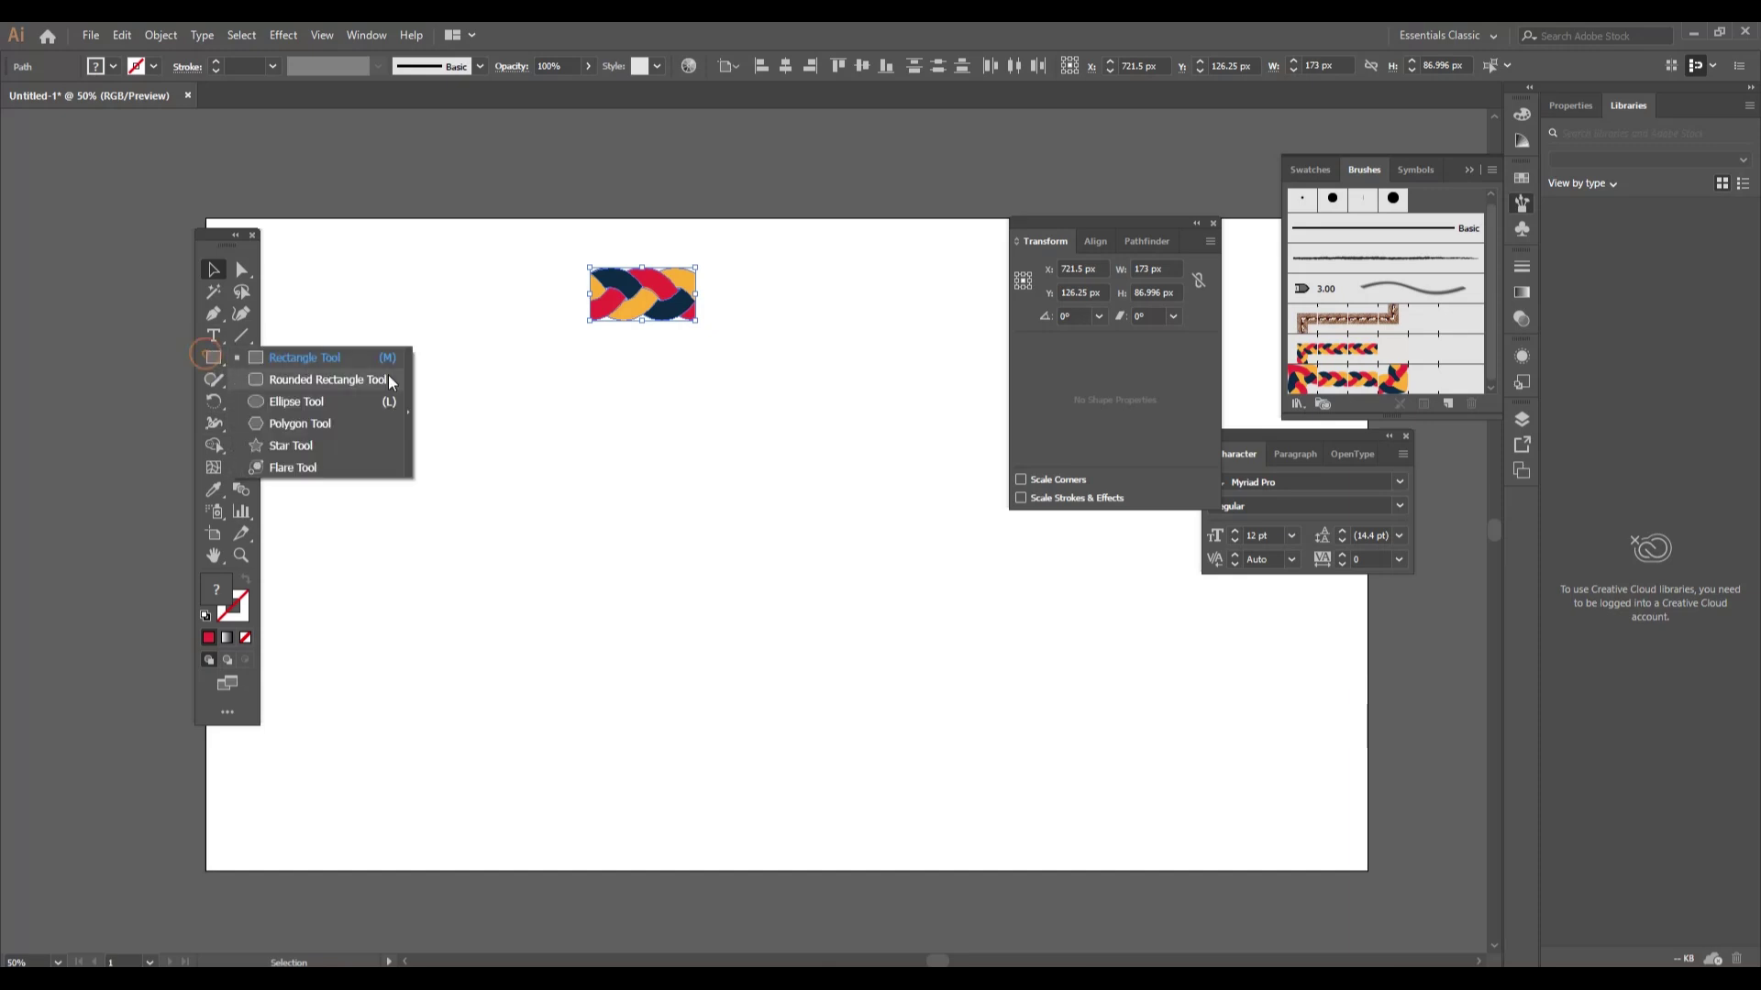
left_click(215, 273)
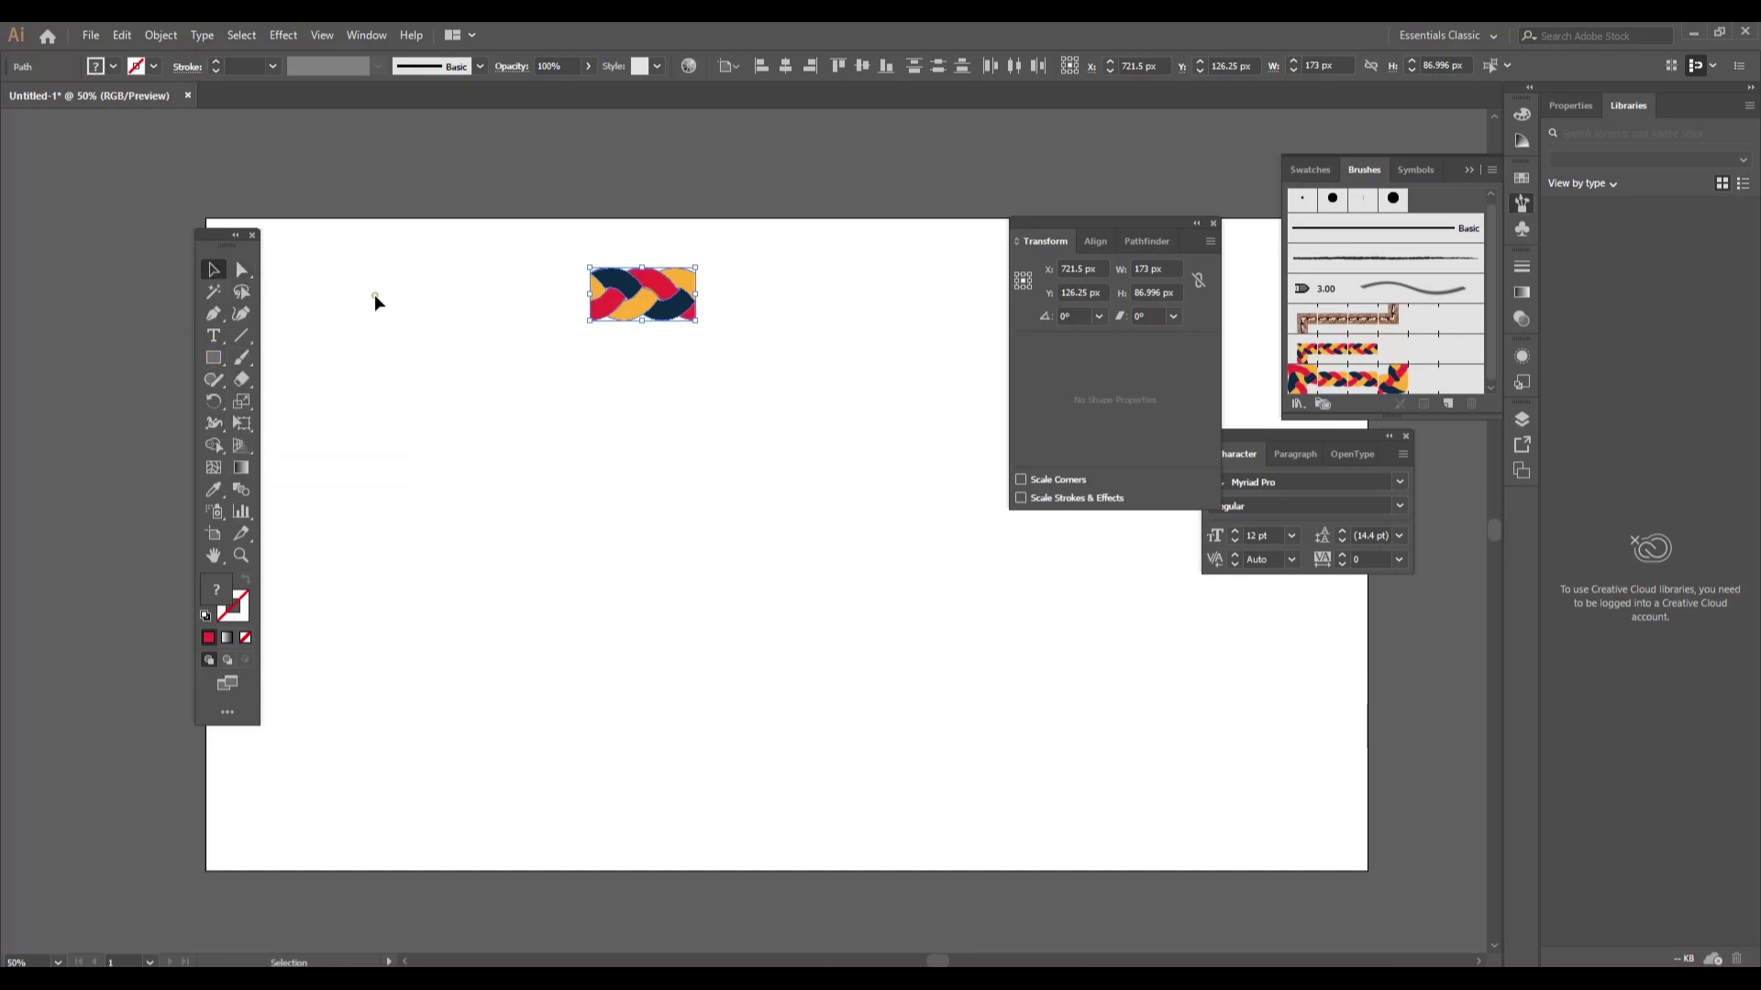
left_click(371, 295)
left_click(212, 359)
left_click(326, 402)
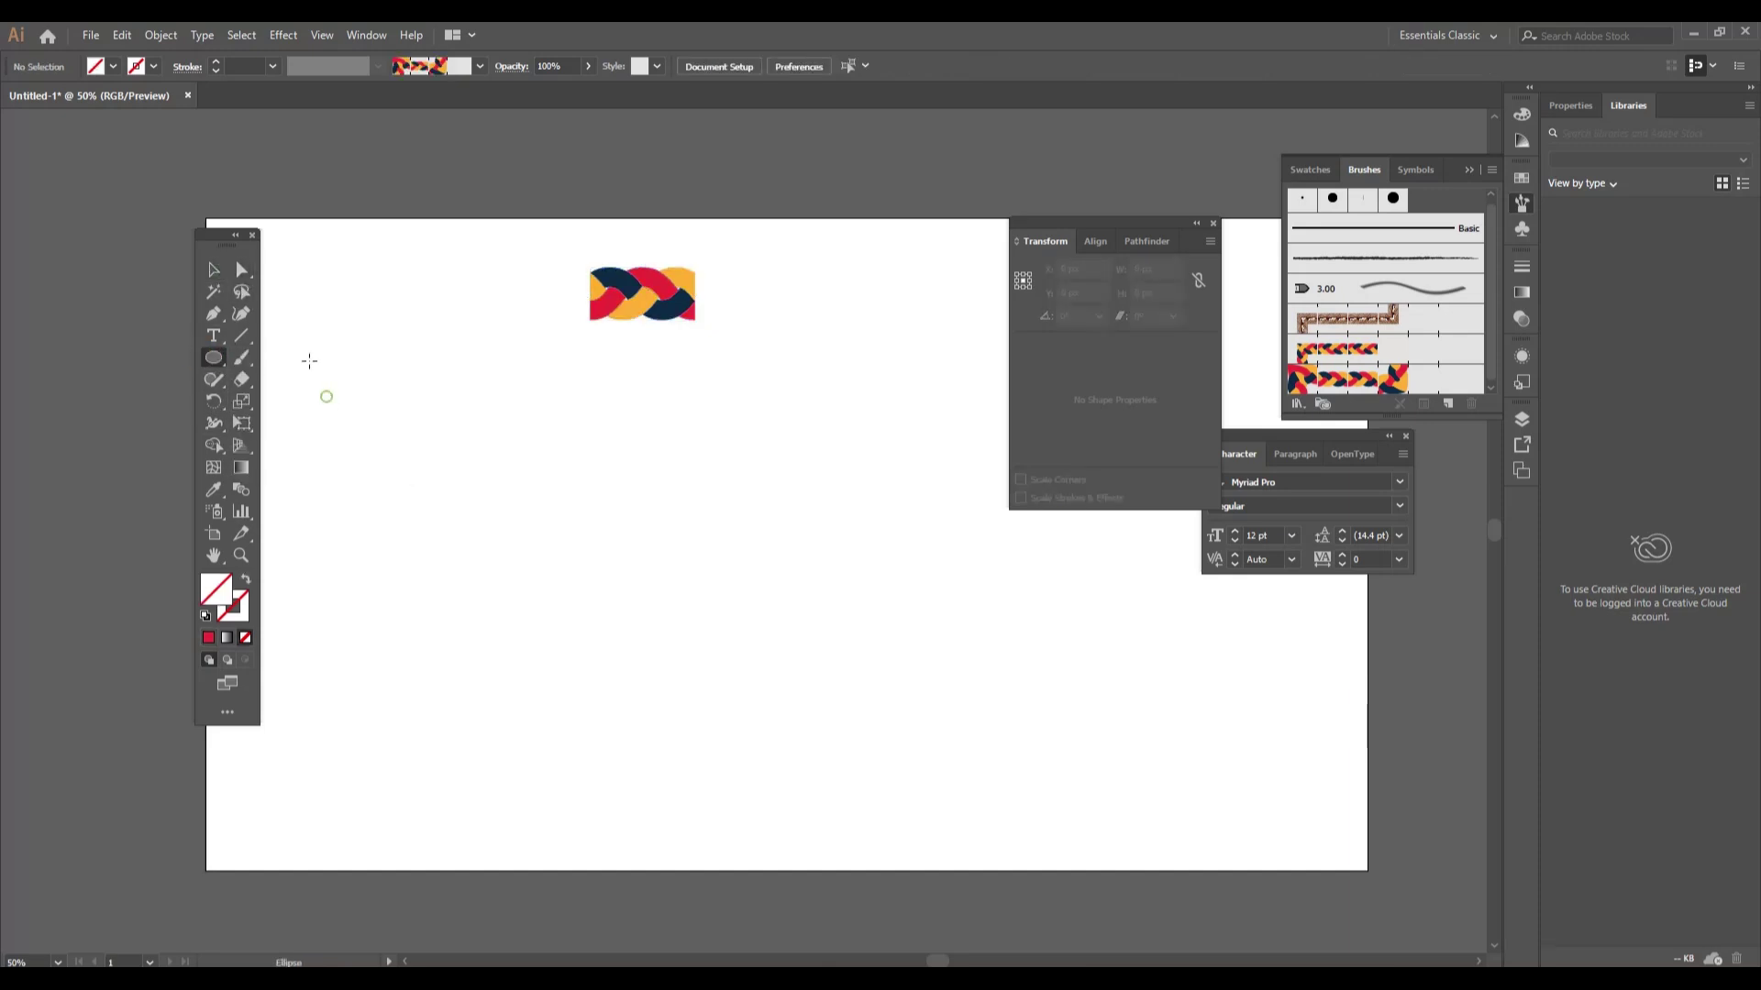
left_click(154, 66)
left_click(50, 100)
mouse_move(652, 574)
left_mouse_down()
mouse_move(784, 748)
mouse_move(840, 785)
left_mouse_up()
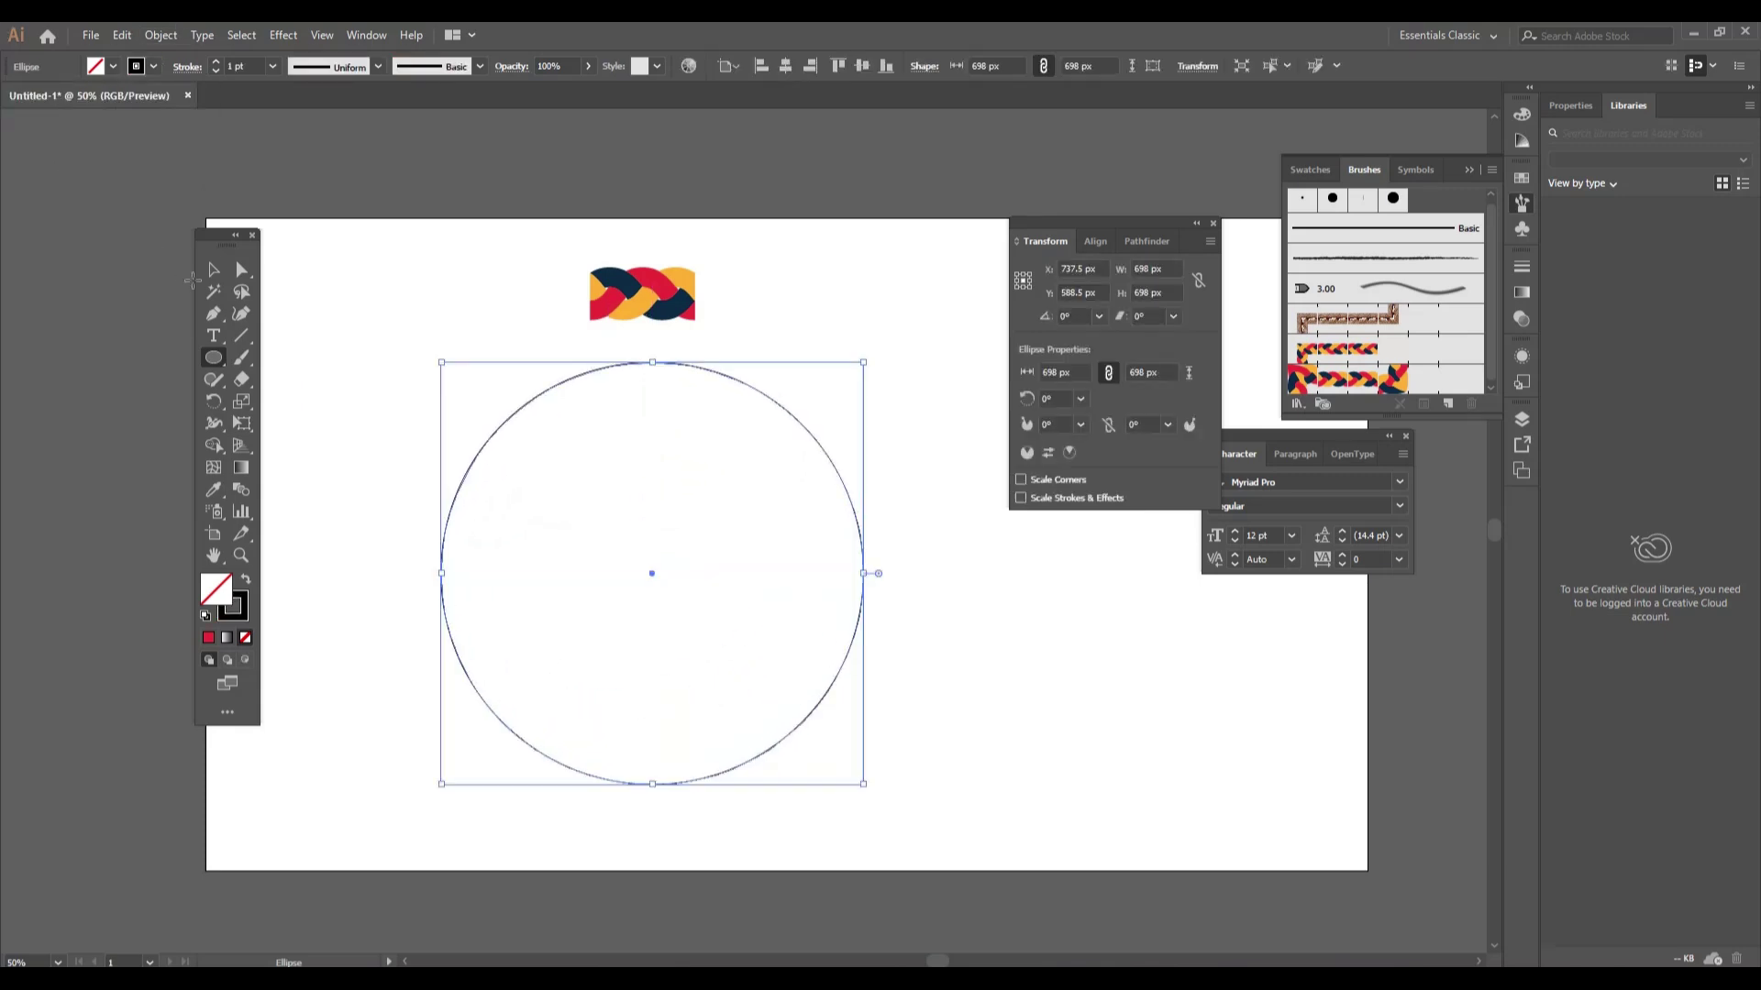
Apply the new braid pattern brush to the circle's stroke and deselect it.
left_click(214, 270)
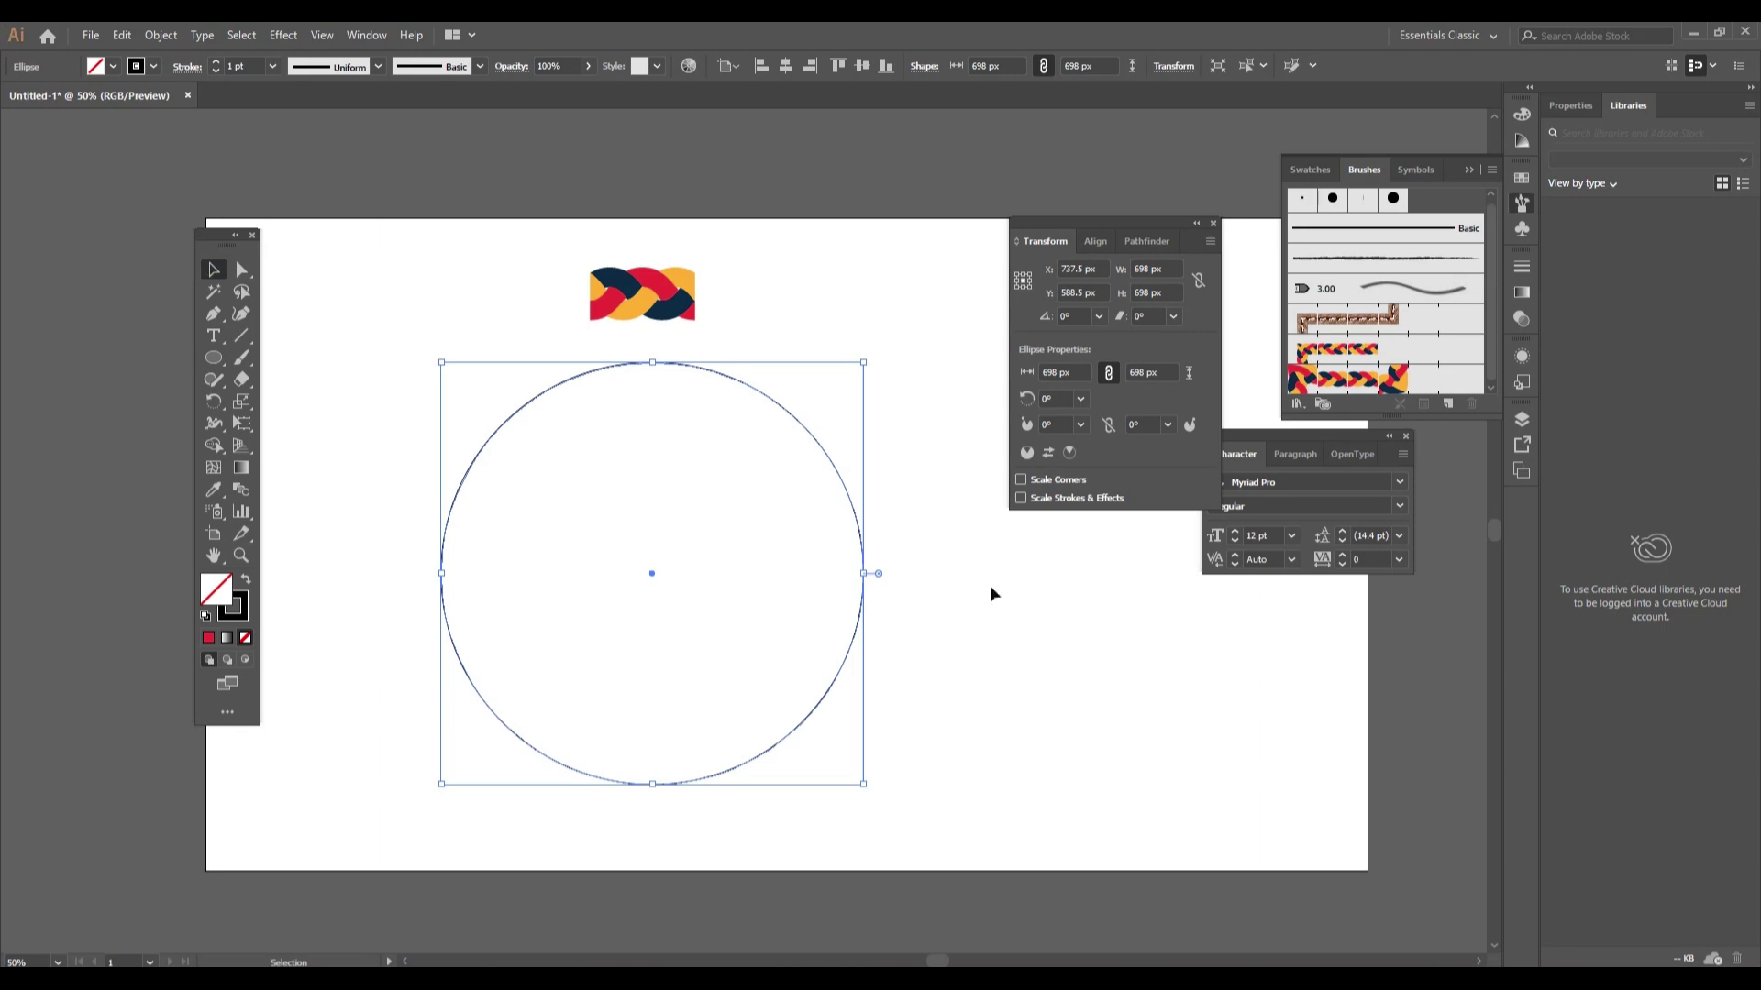
left_click(1401, 386)
left_click(1034, 645)
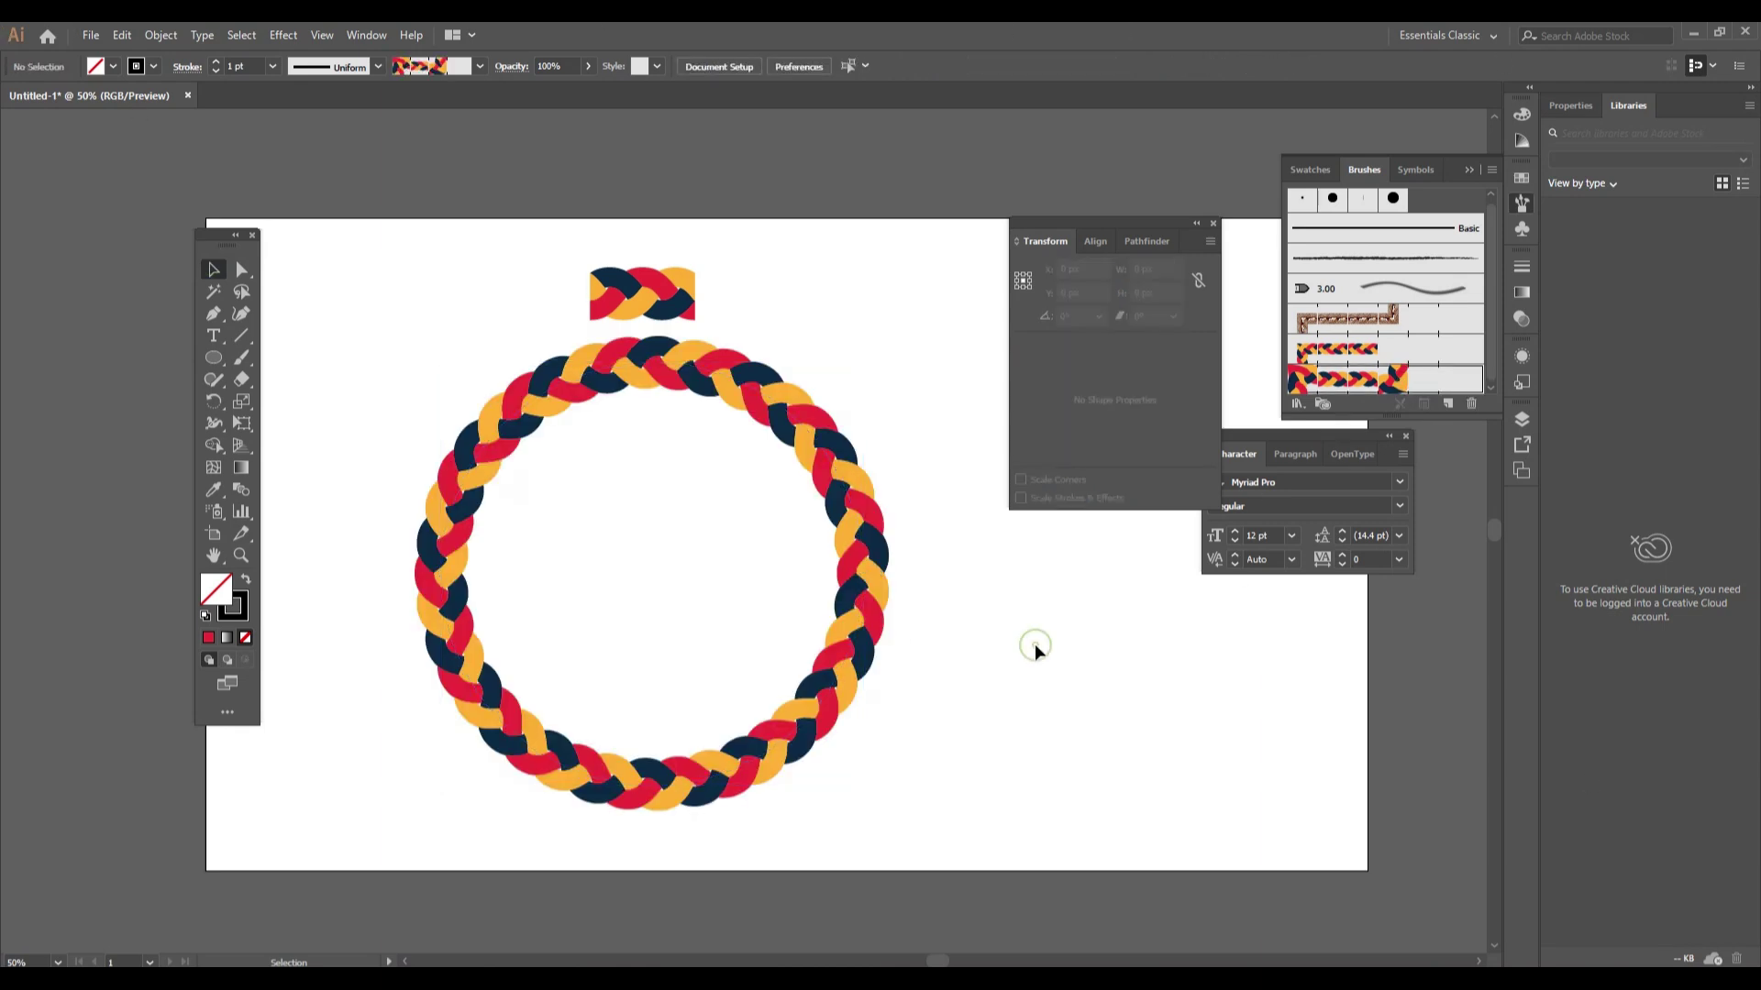
Delete the original braid segment above the ring and check the braided ring up close.
scroll(872, 378, "up", 1)
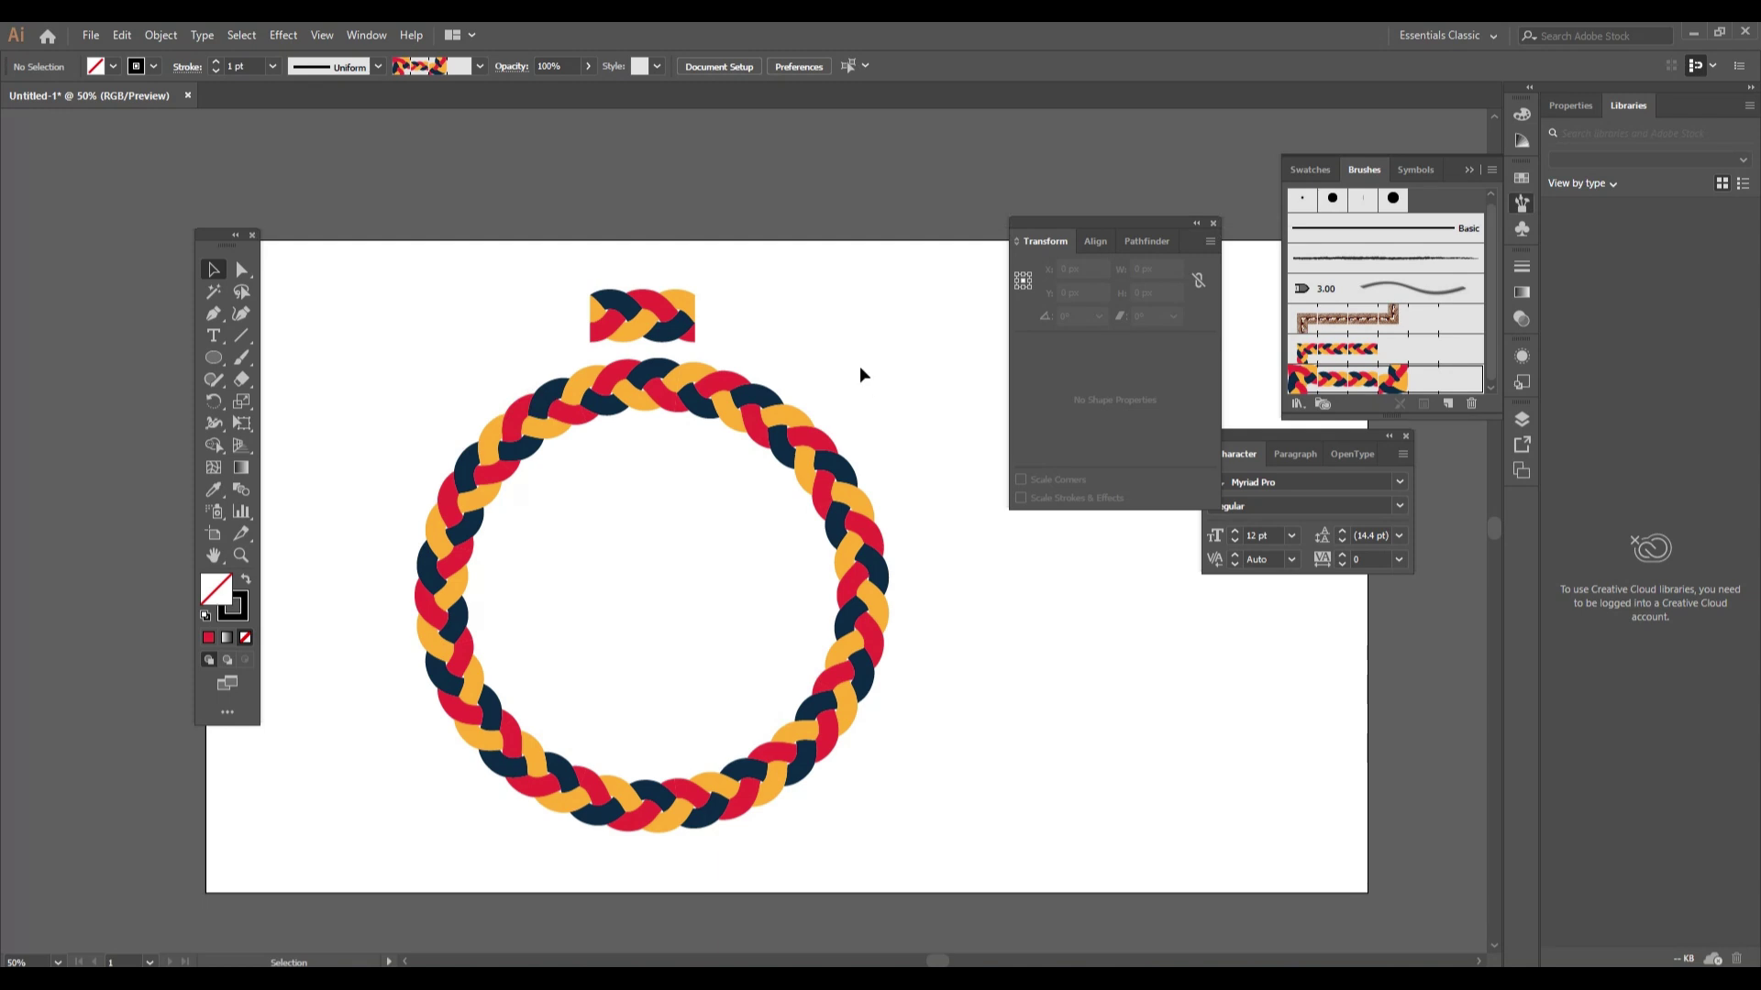
left_click_drag(537, 281, 751, 332)
key("Delete")
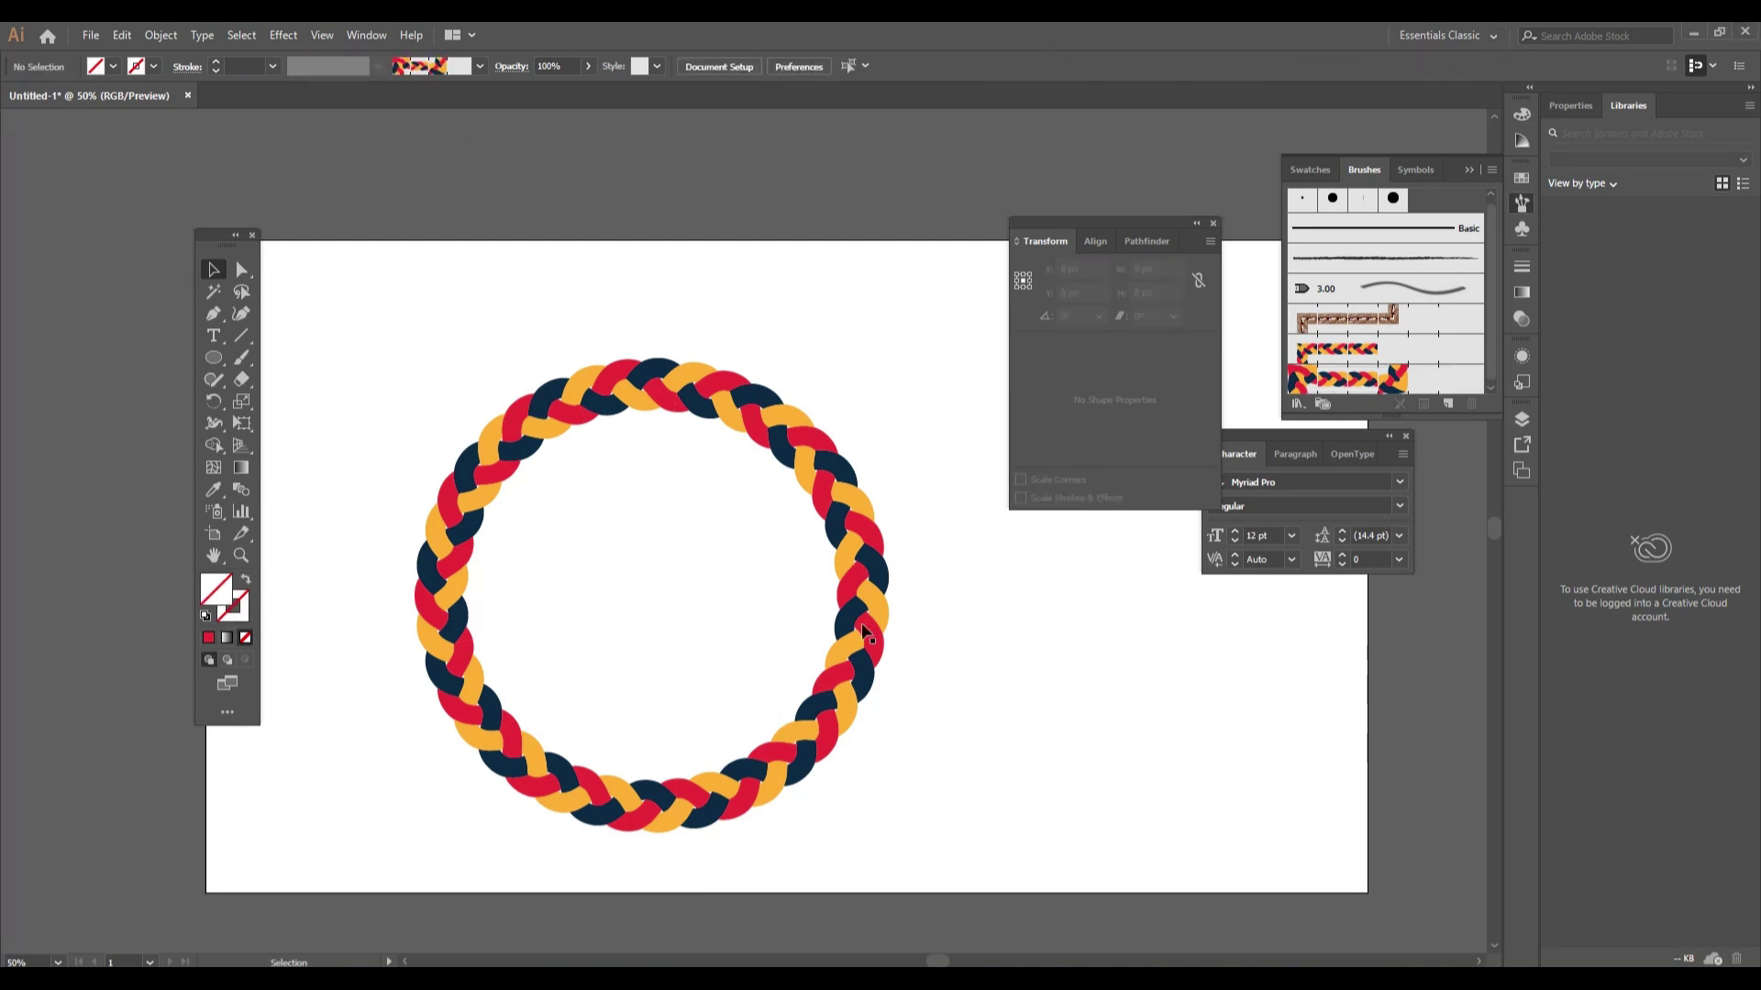
scroll(793, 694, "up", 1)
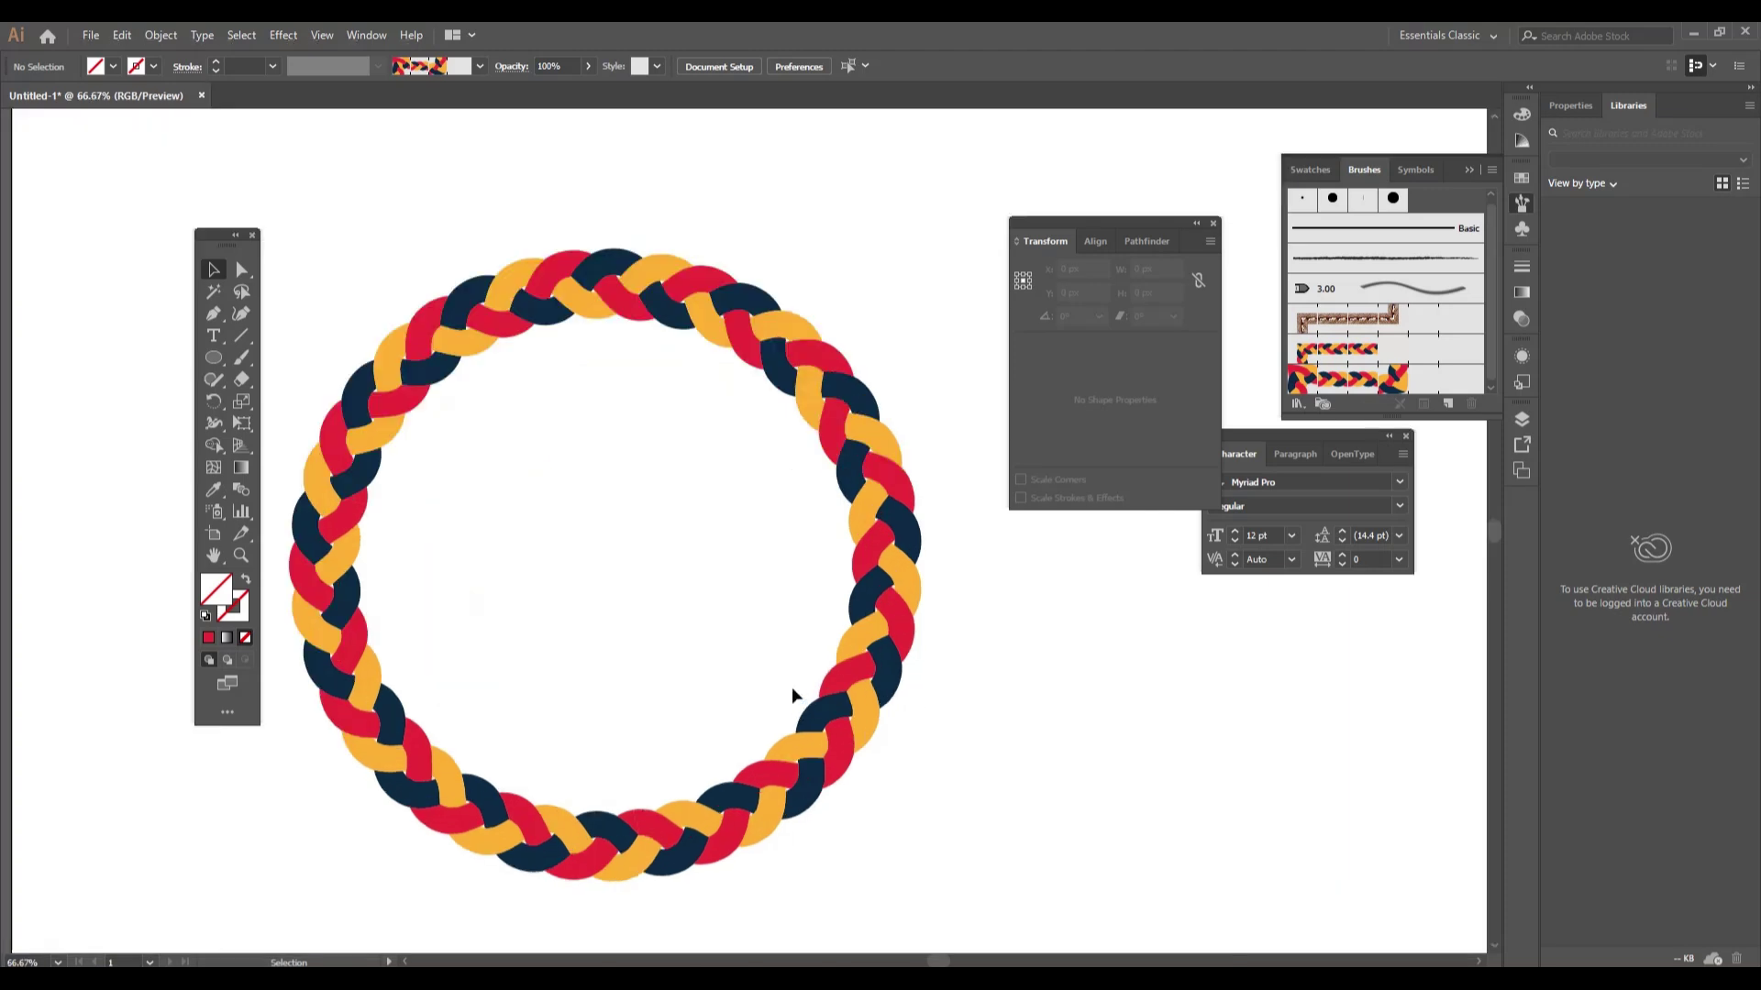
scroll(719, 690, "up", 1)
scroll(718, 690, "down", 1)
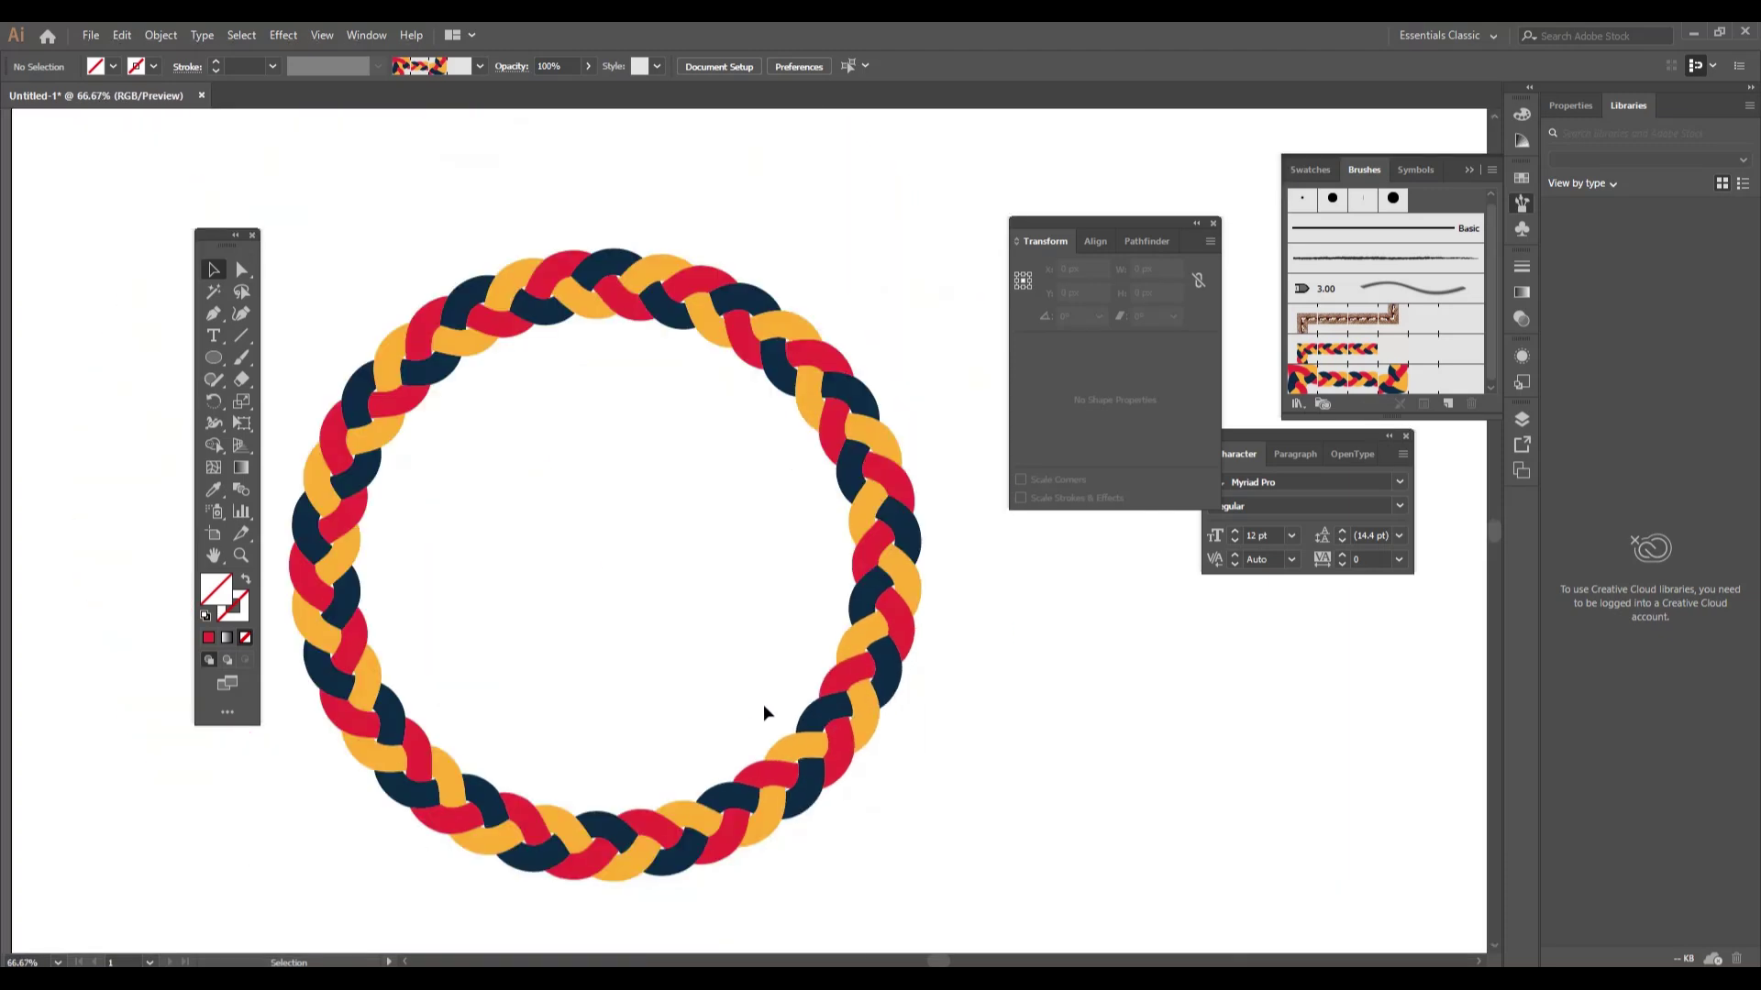
Shift the ring toward the artboard's centre, collapse the Transform panel group, and tuck it and the Character panel beside Brushes.
left_click_drag(808, 750, 895, 695)
scroll(697, 536, "down", 1)
left_click(1197, 222)
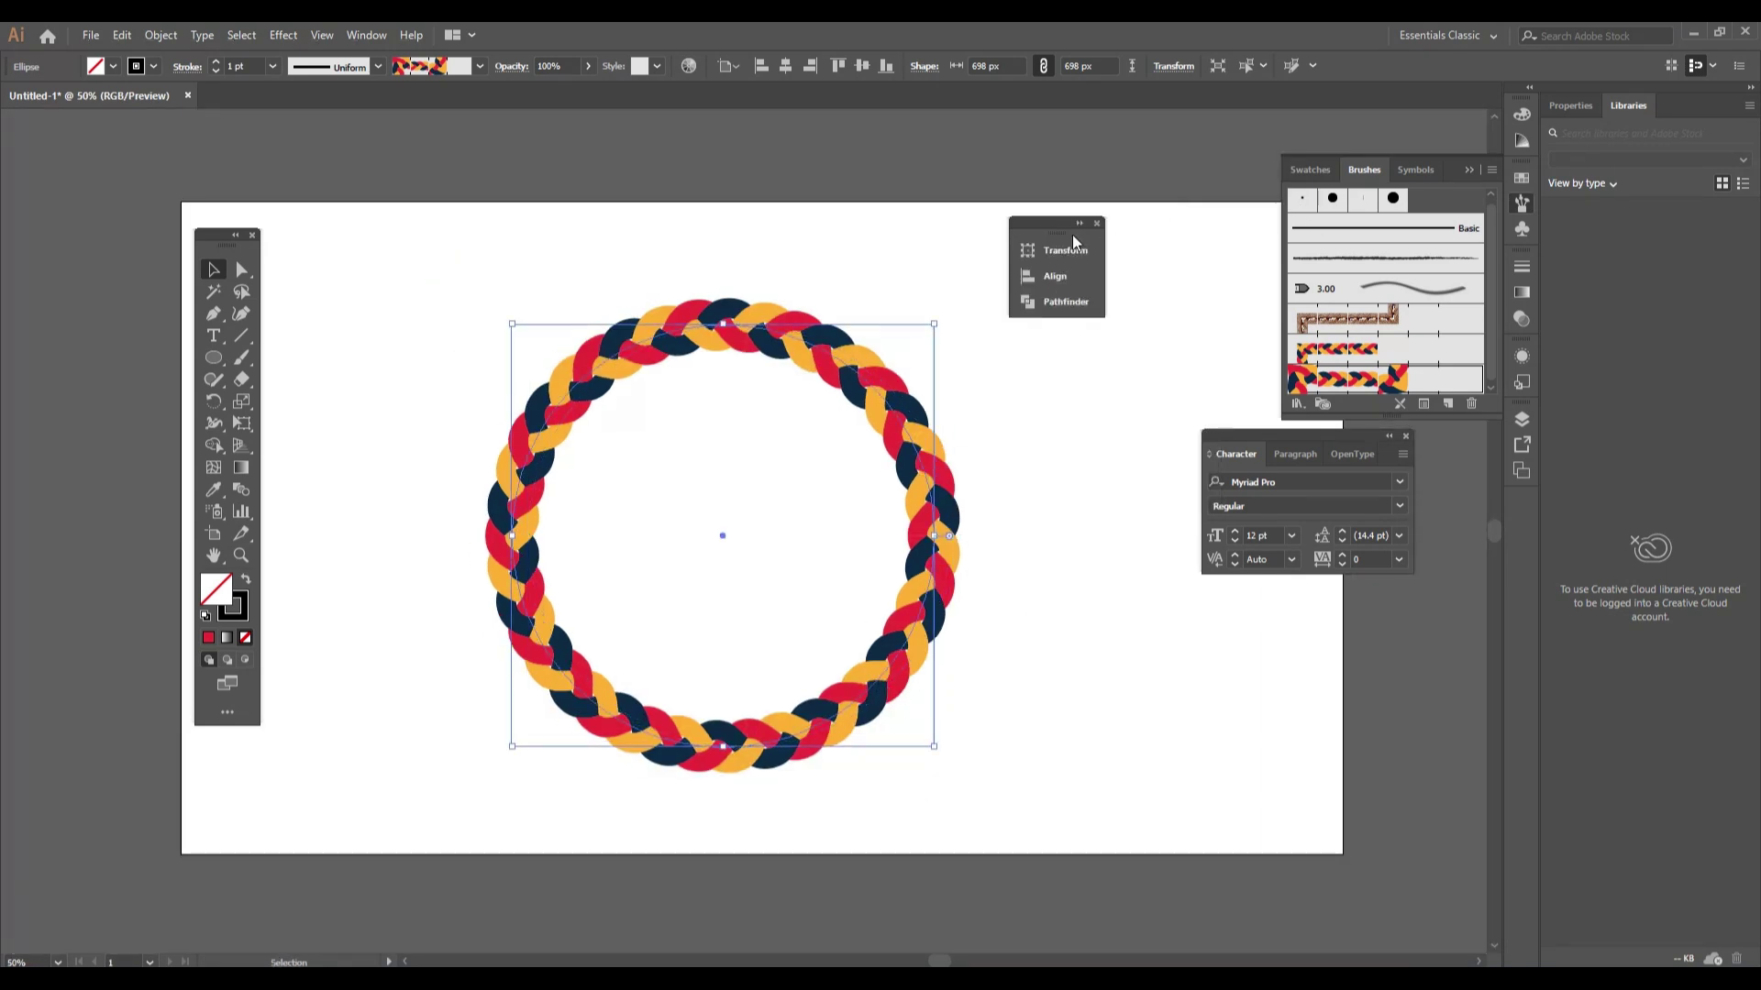
left_click_drag(1063, 233, 1255, 112)
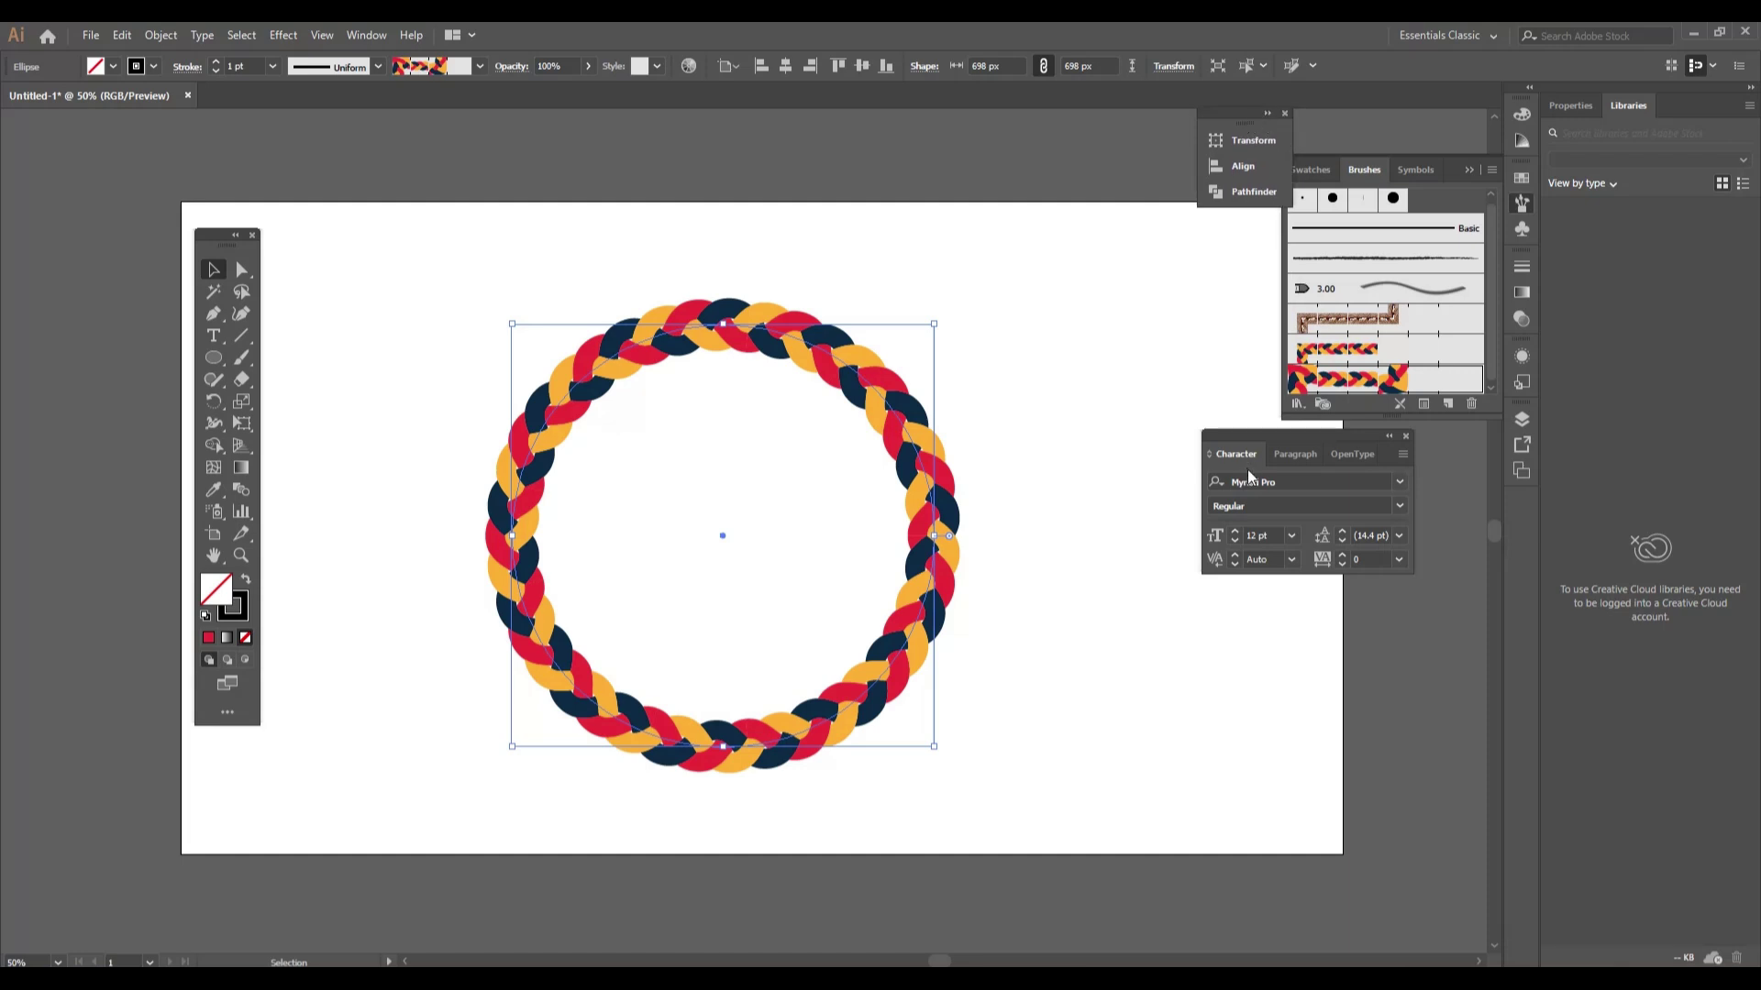
left_click_drag(1269, 432, 1339, 103)
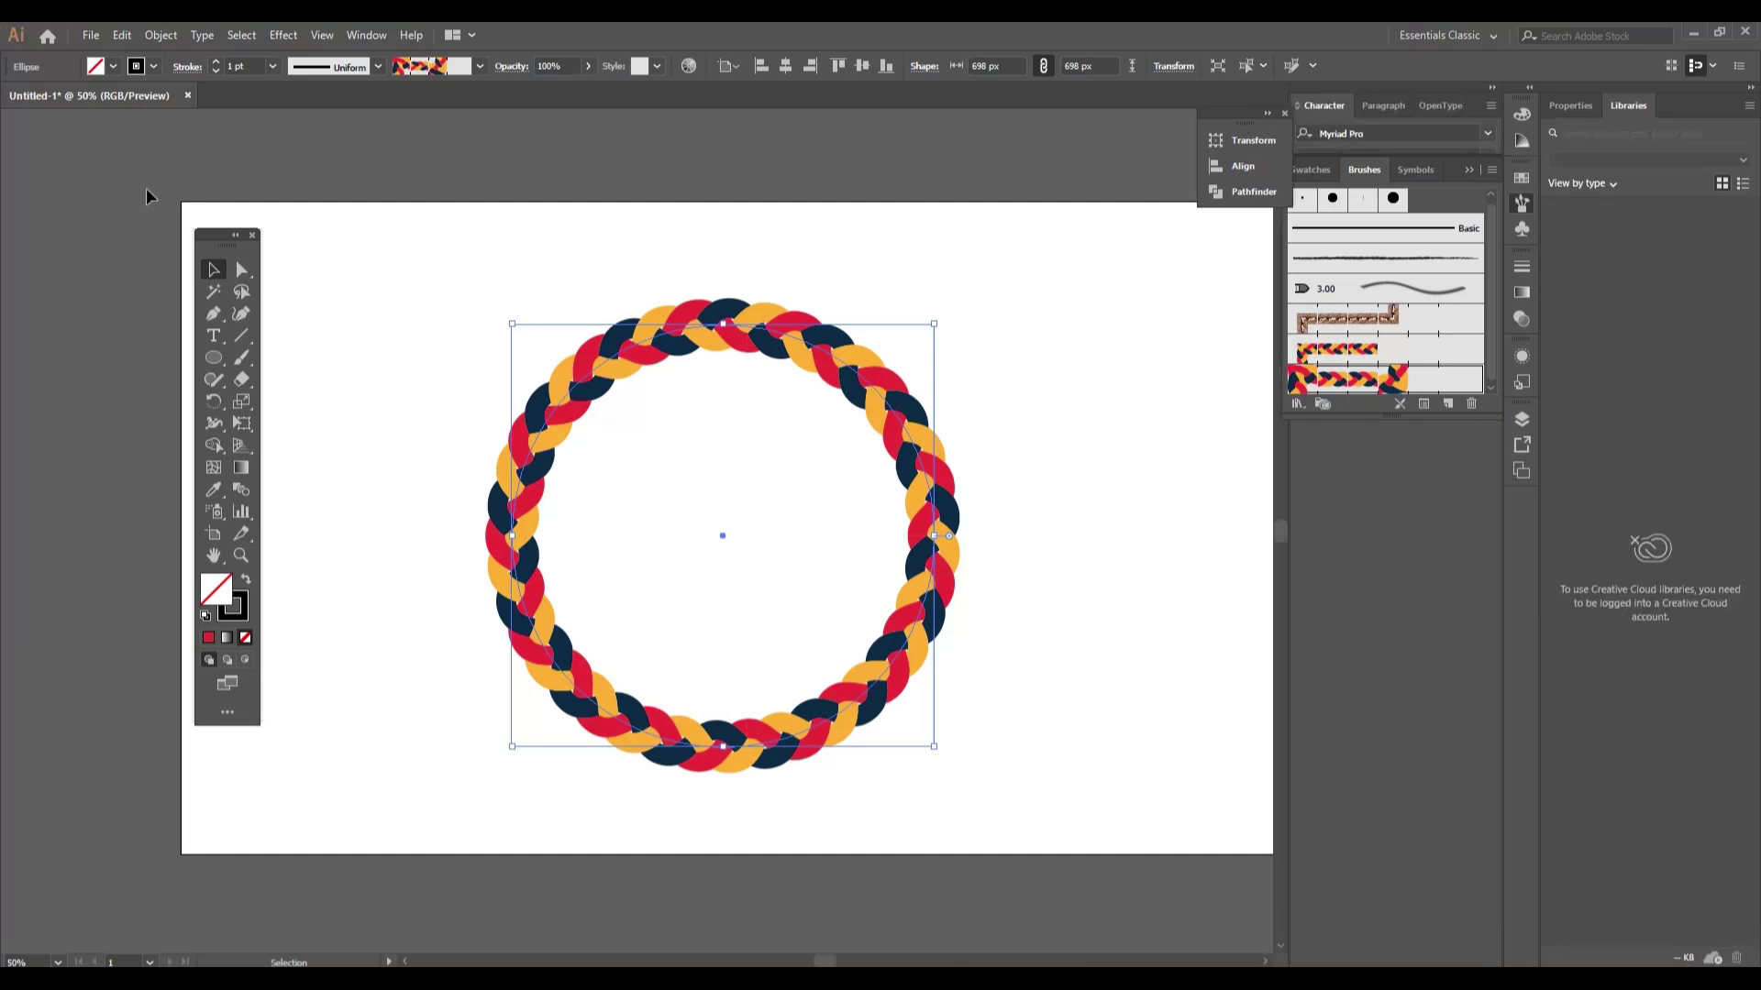
Fit the artboard in the view, move the braided ring down to its lower middle area and deselect it.
key("ctrl+0")
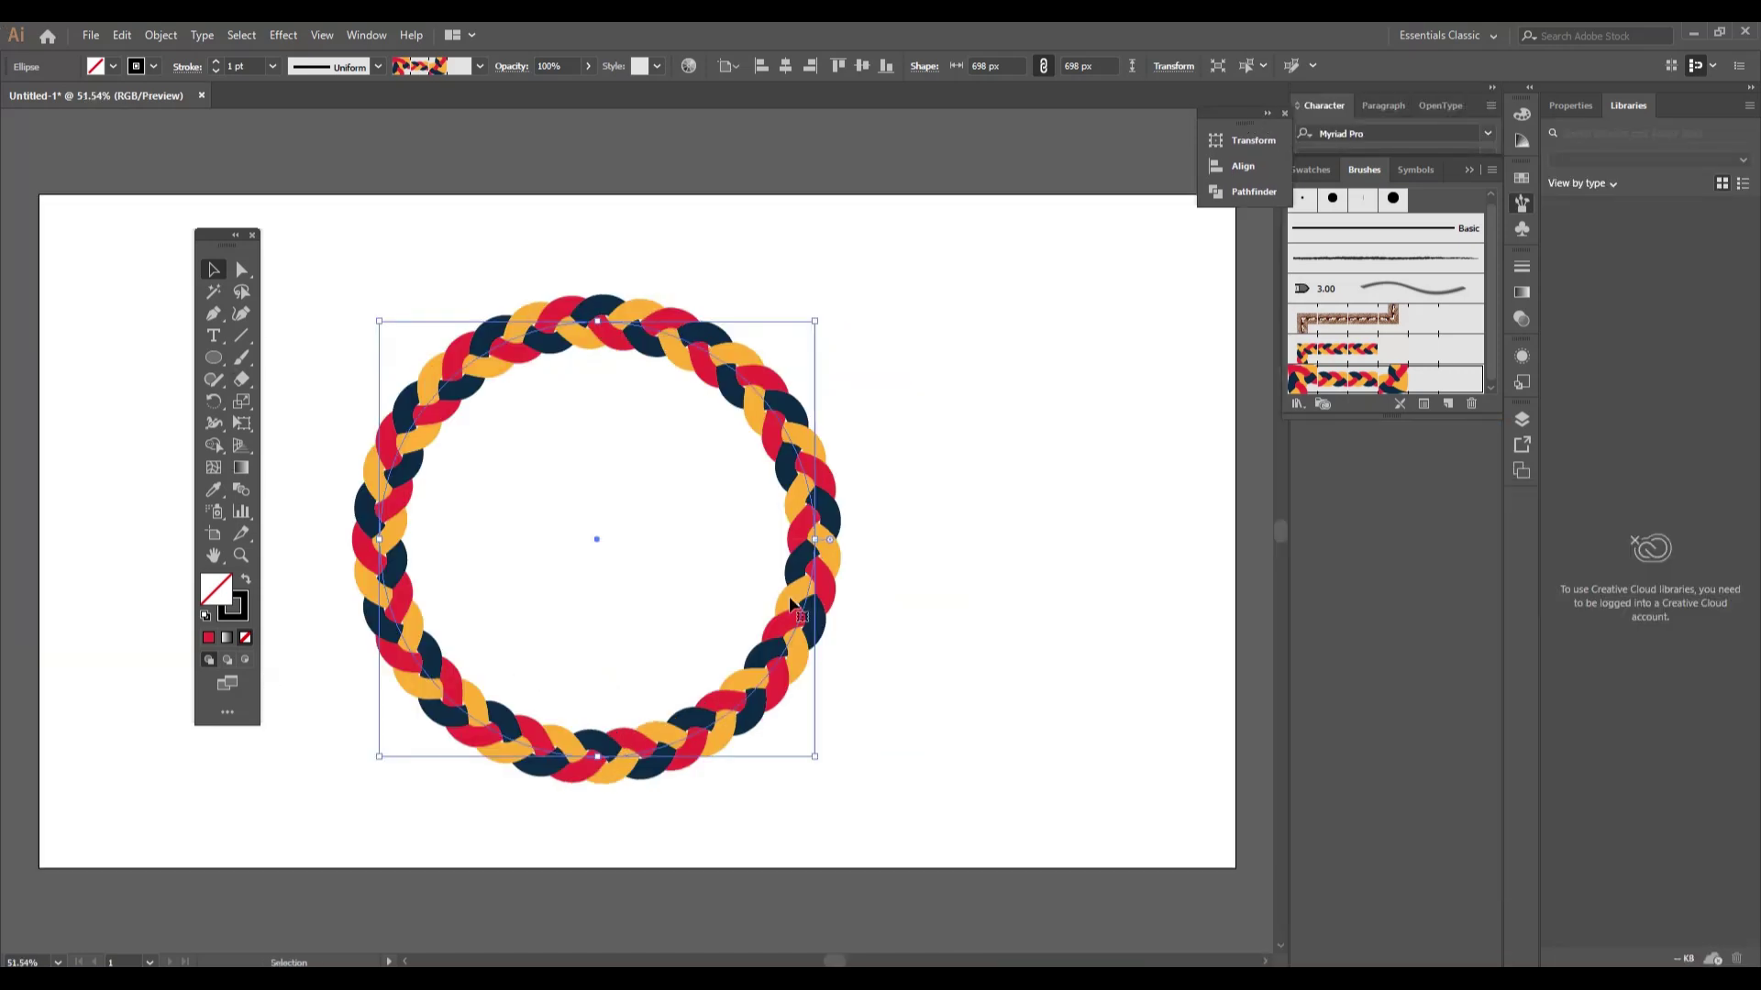
left_click_drag(779, 657, 926, 732)
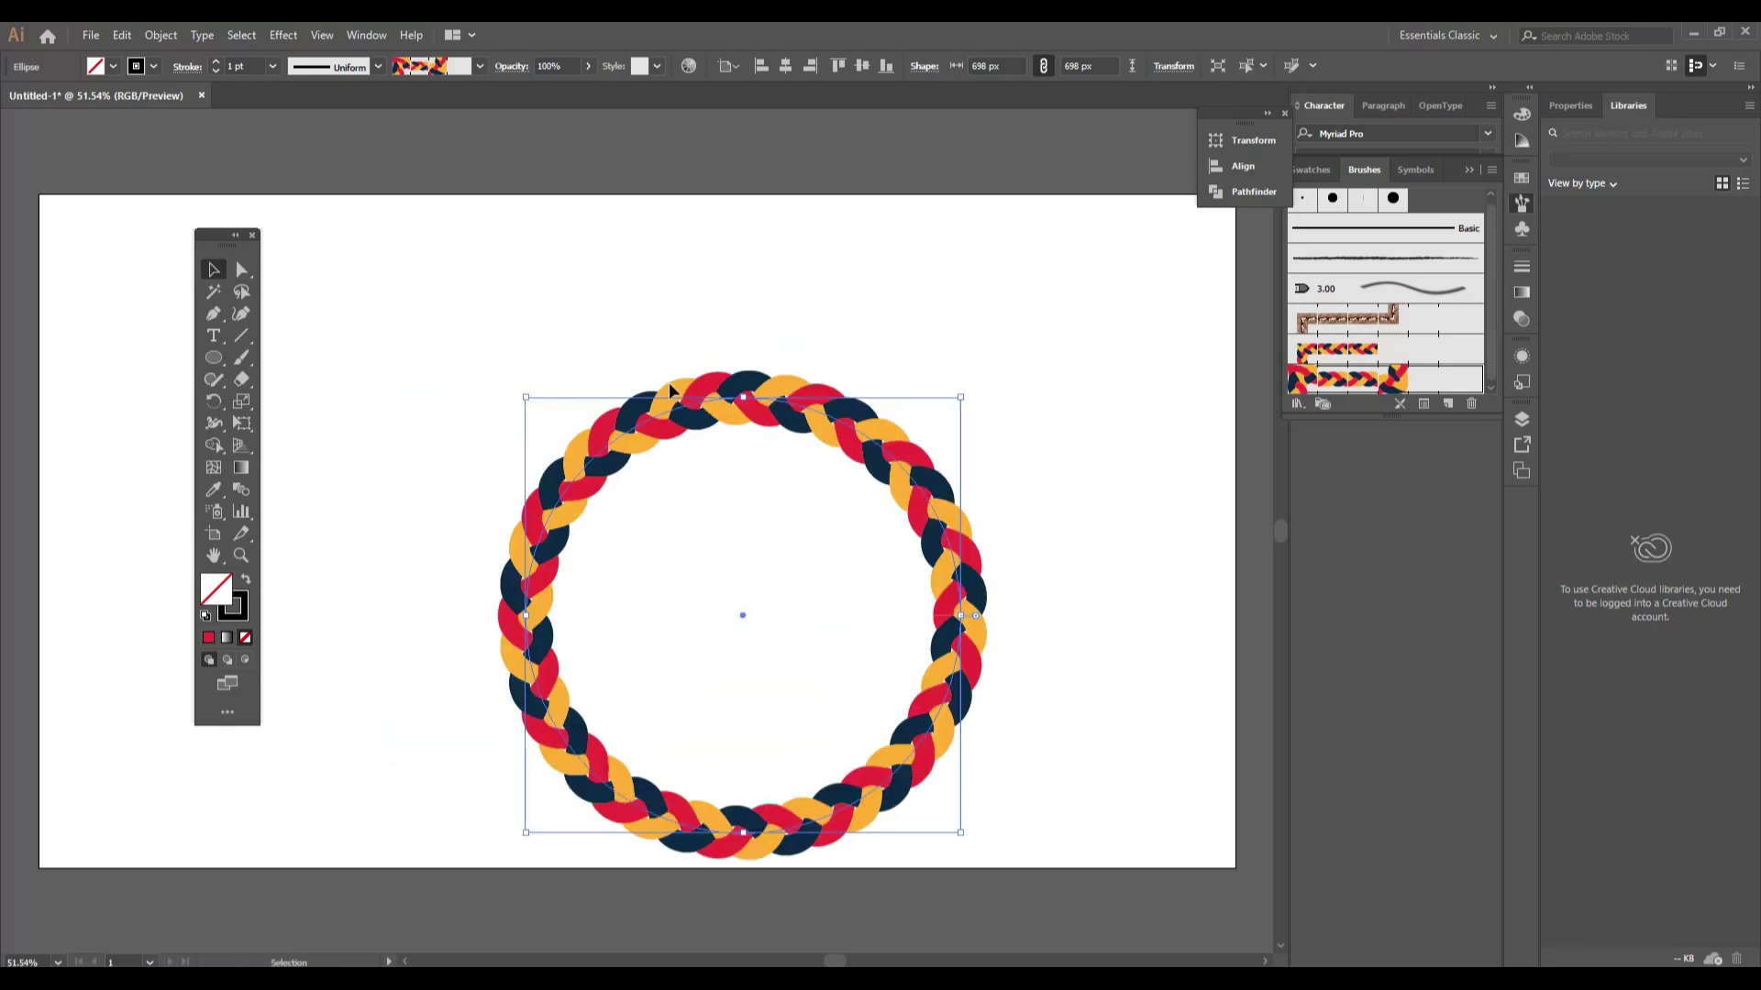
left_click(945, 310)
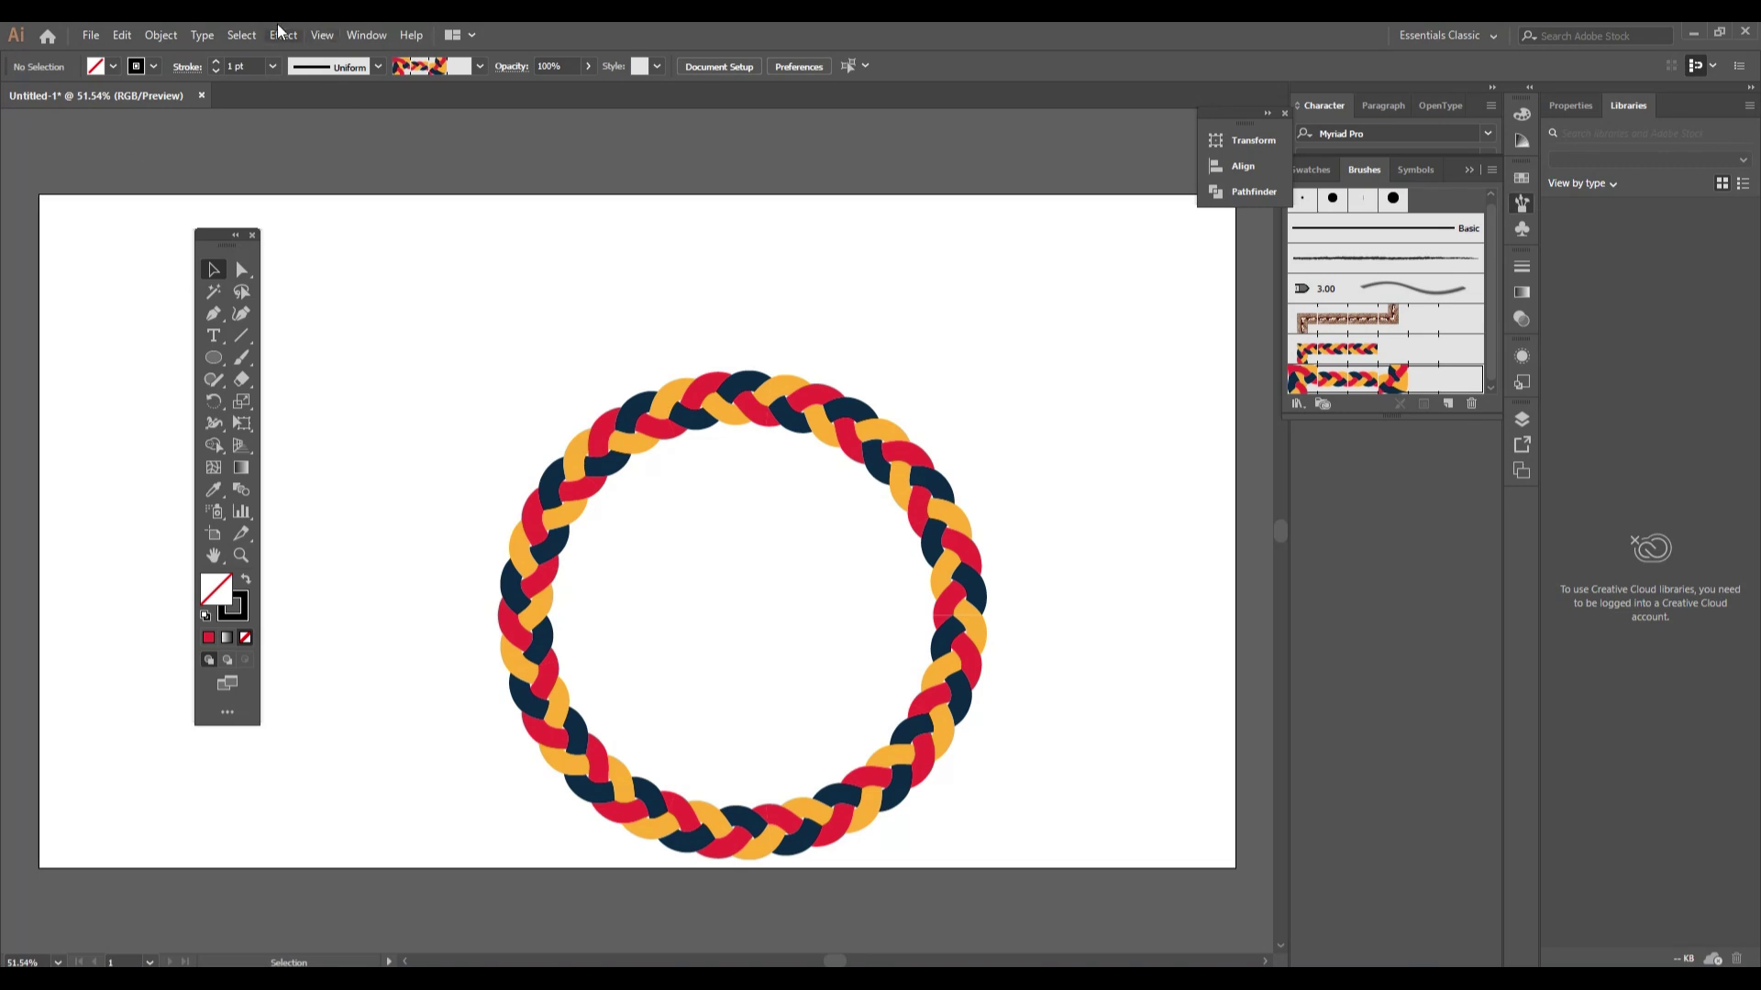
Draw a horizontal straight line about 1164 px long above the braided ring and shift it slightly upward.
left_click(241, 336)
left_click_drag(365, 300, 1091, 300)
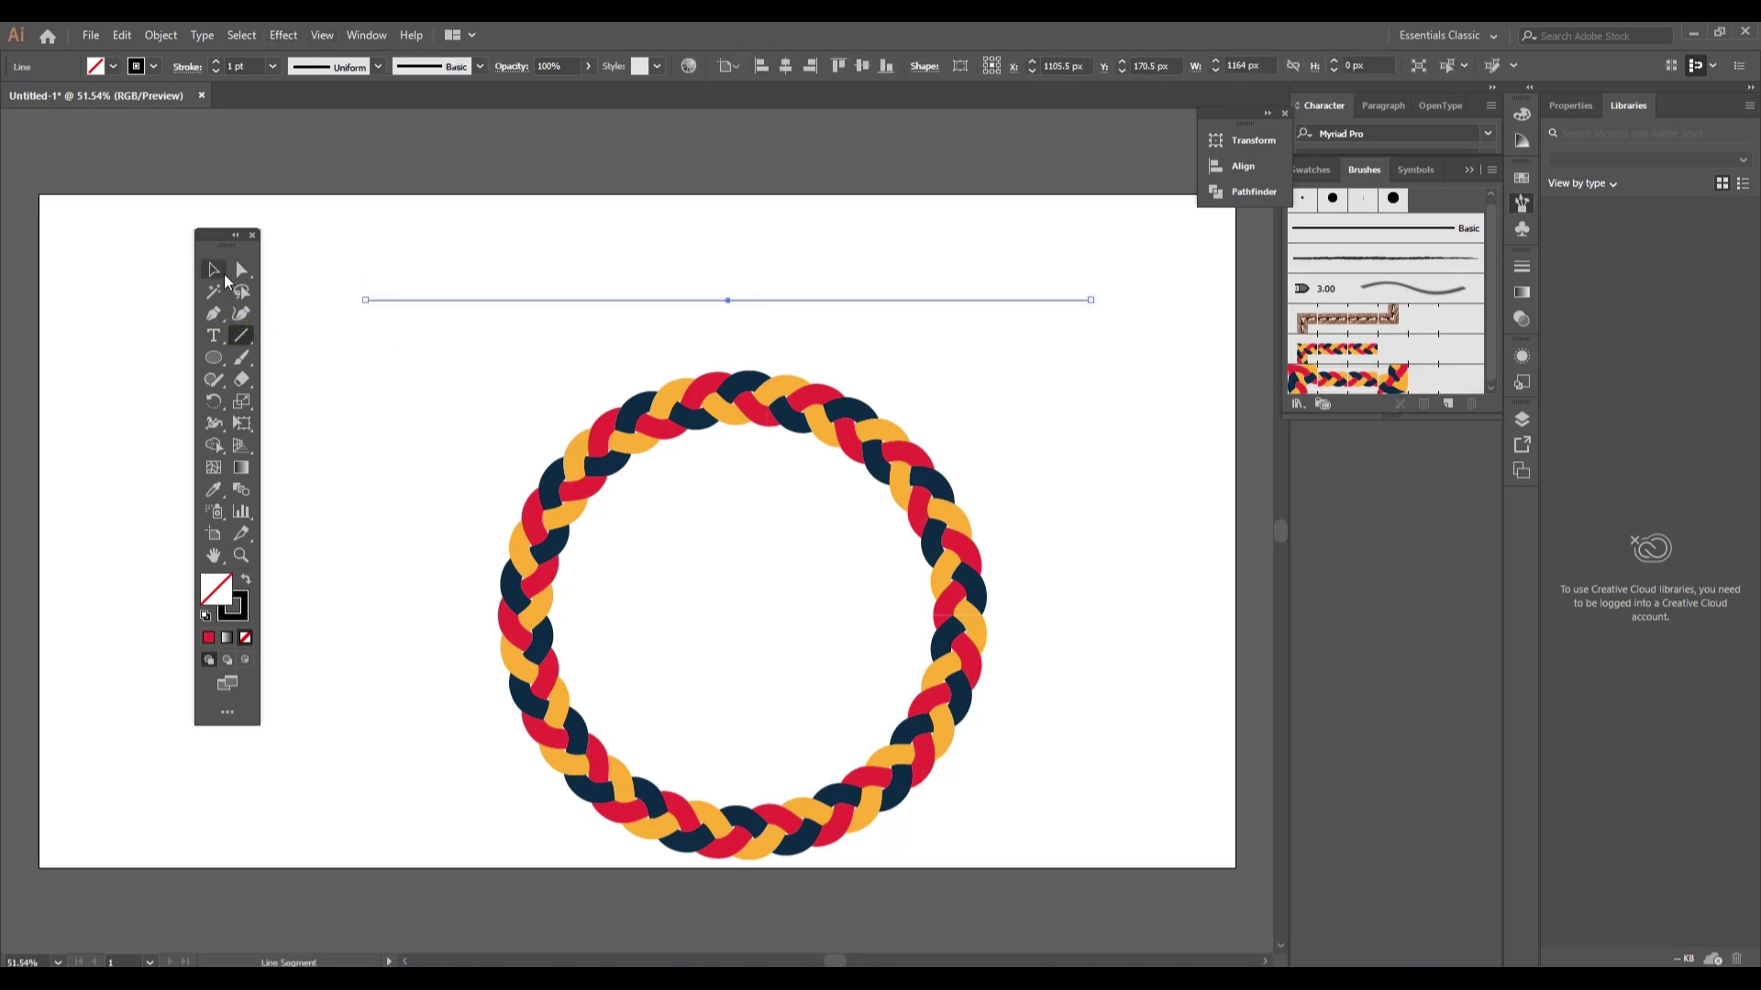
left_click(223, 275)
left_click_drag(736, 299, 739, 290)
Apply a Zig Zag effect to the line with 50 px absolute size, 3 ridges per segment and smooth points, previewing it.
left_click(283, 35)
left_click(358, 182)
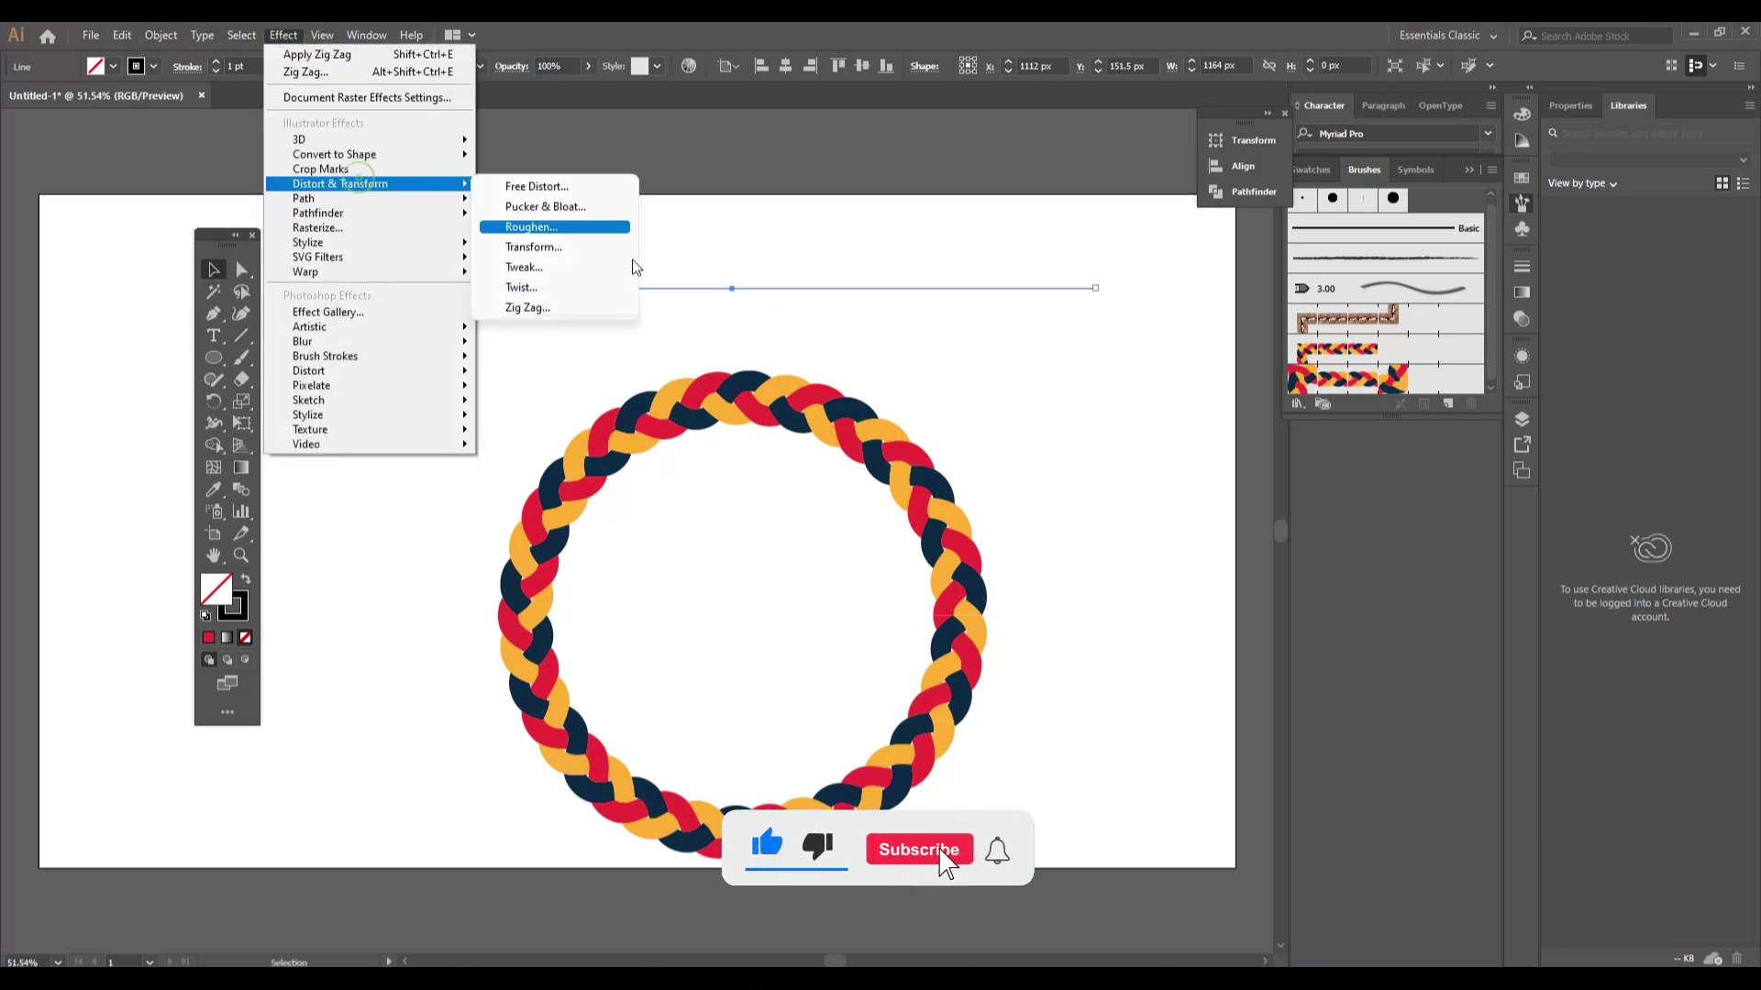
left_click(530, 307)
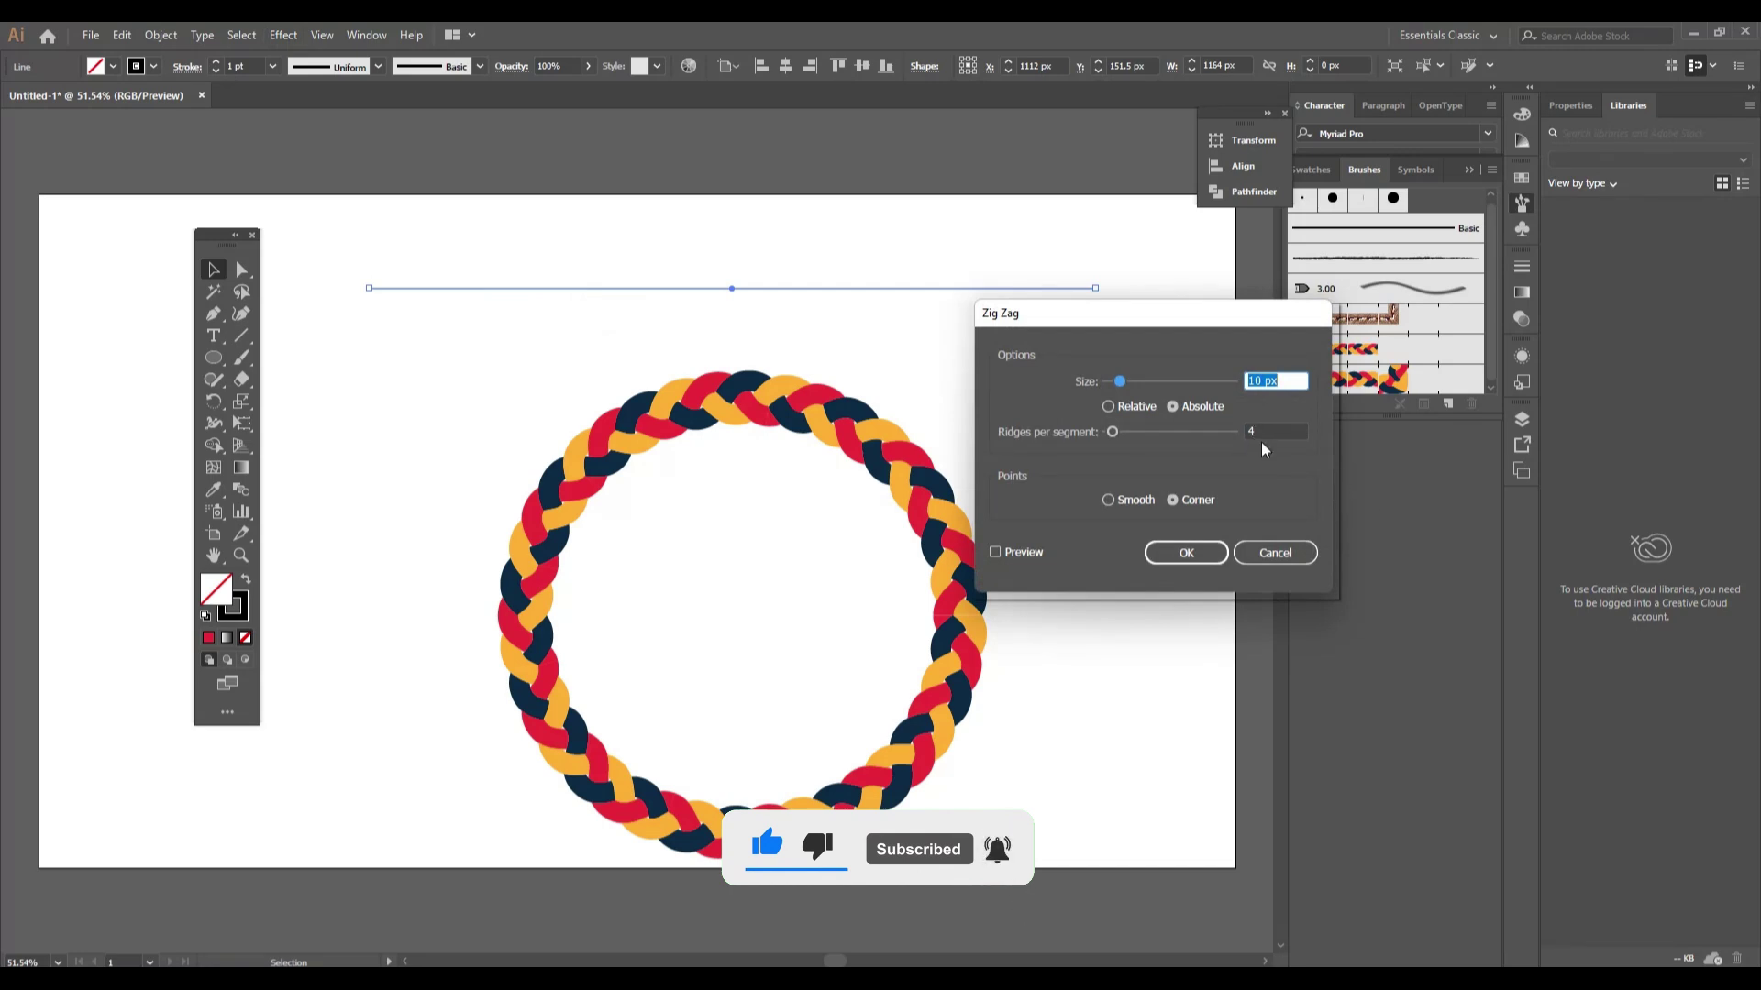
double_click(1261, 431)
type("3")
left_click(1108, 500)
left_click(1266, 381)
left_click(996, 553)
left_click(1265, 378)
key("Up")
key("Up")
key("Up")
key("Up")
key("Up")
key("Up")
key("Up")
key("Up")
key("Up")
key("Up")
key("Up")
key("Up")
key("Up")
key("Up")
key("Up")
key("Up")
key("Up")
key("Up")
key("Up")
key("Up")
key("Up")
key("Up")
key("Up")
key("Up")
key("Up")
key("Up")
key("Up")
key("Up")
key("Up")
key("Up")
key("Up")
key("Up")
key("Up")
key("Up")
key("Up")
key("Up")
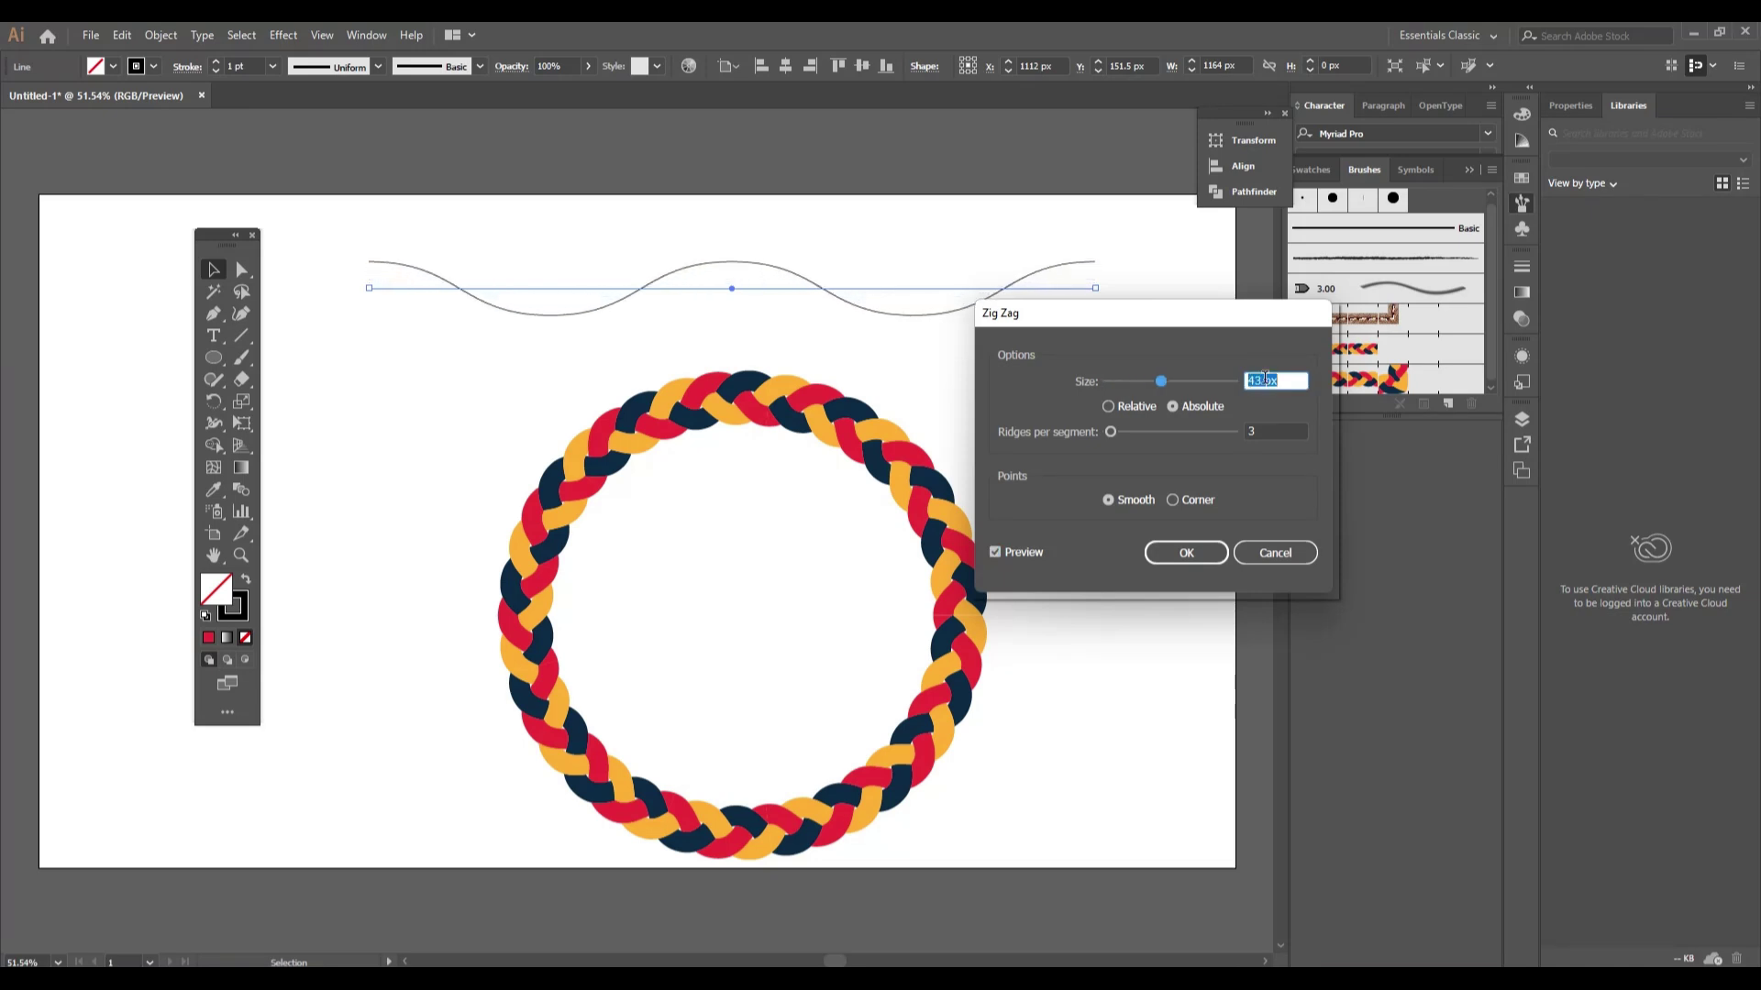
key("Up")
key("Up")
key("Up")
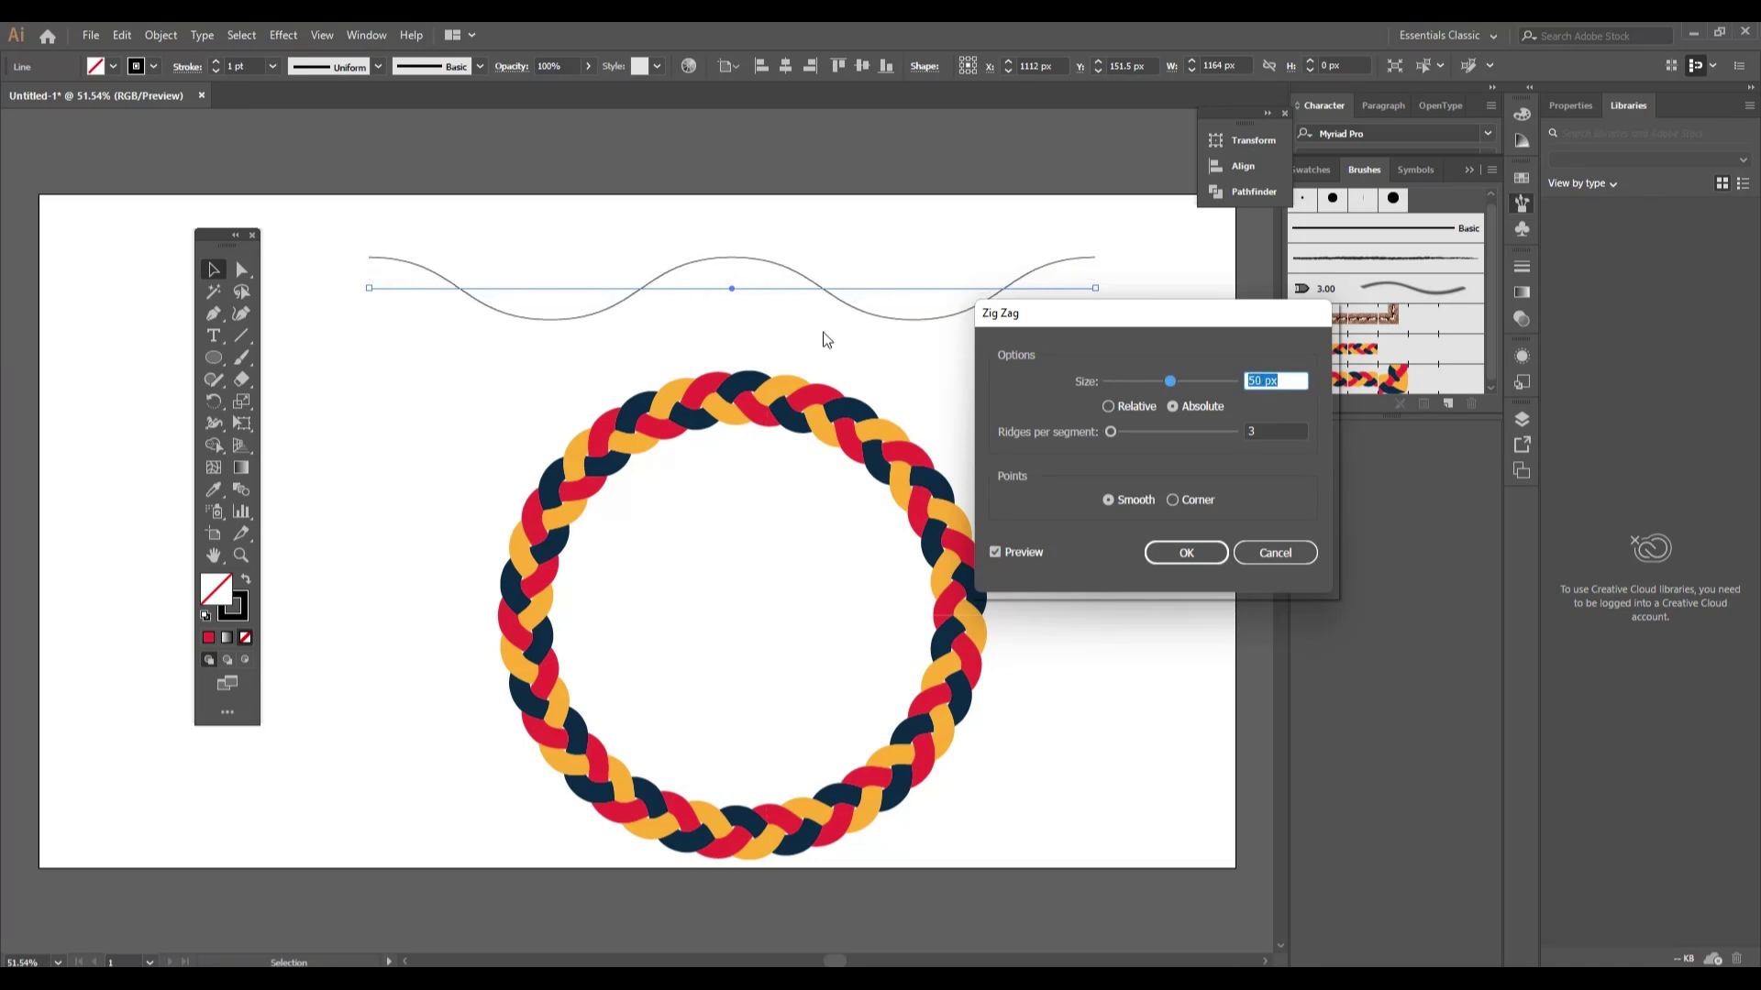
left_click(1183, 552)
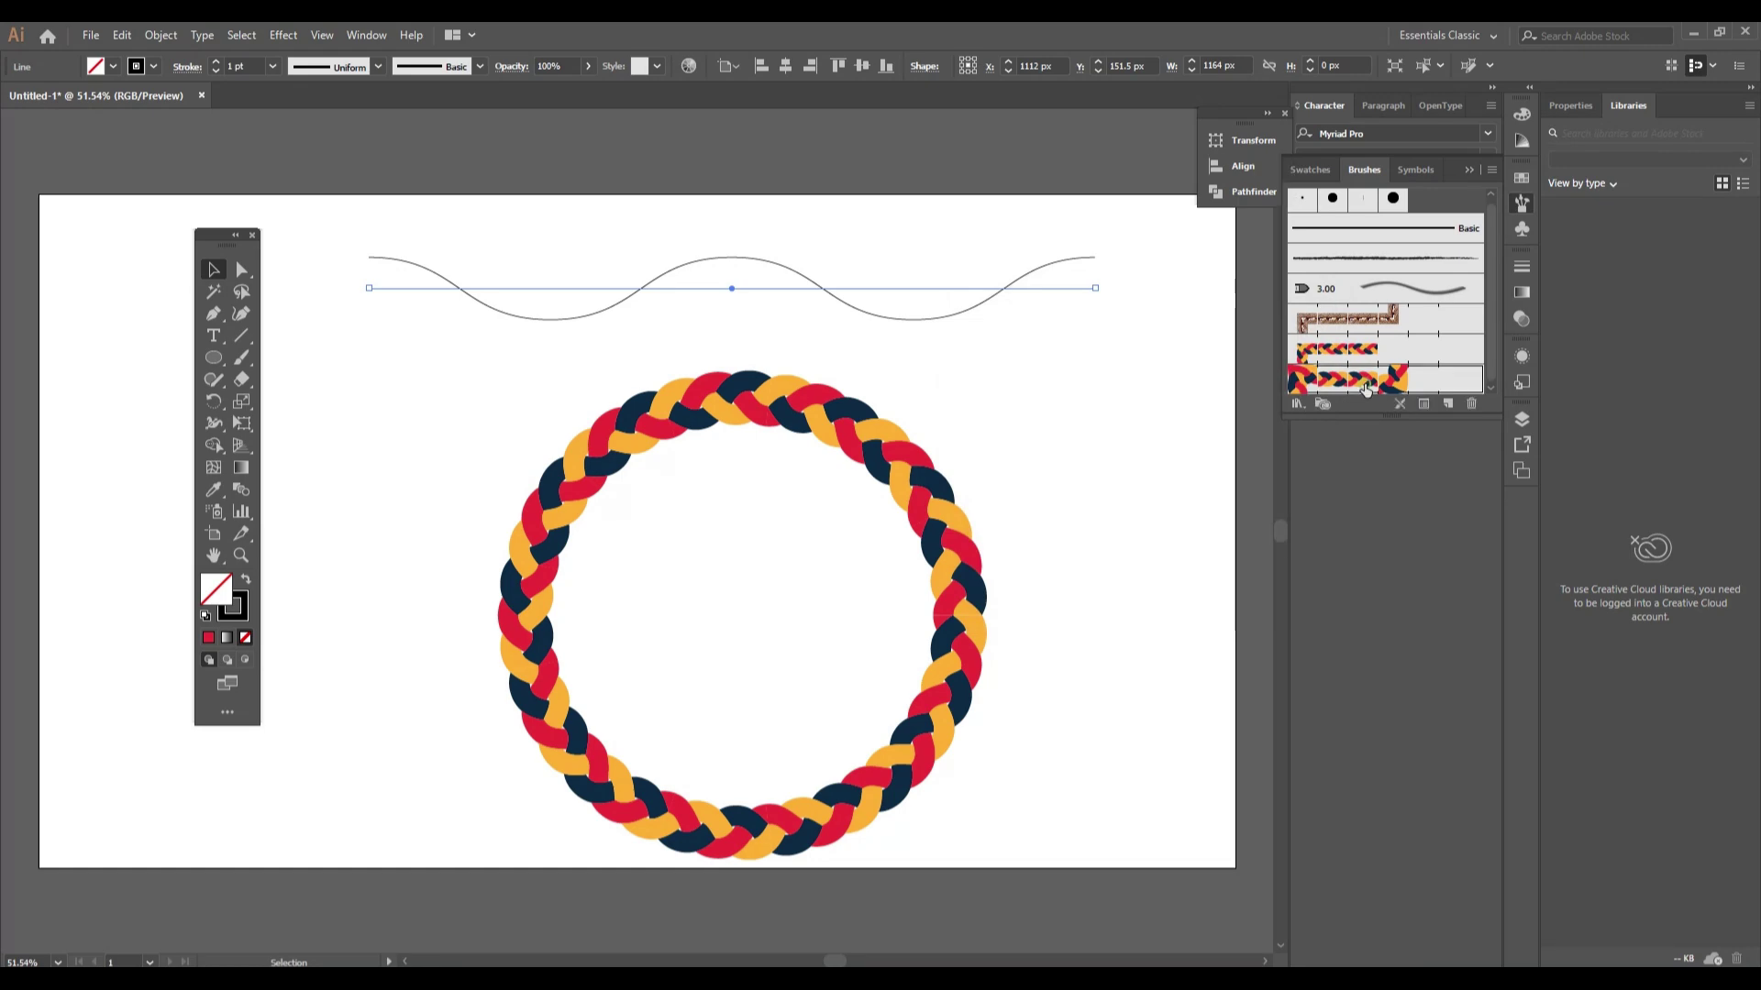
Apply the large braid pattern brush to the wavy line and deselect it.
left_click(1366, 389)
left_click(1097, 515)
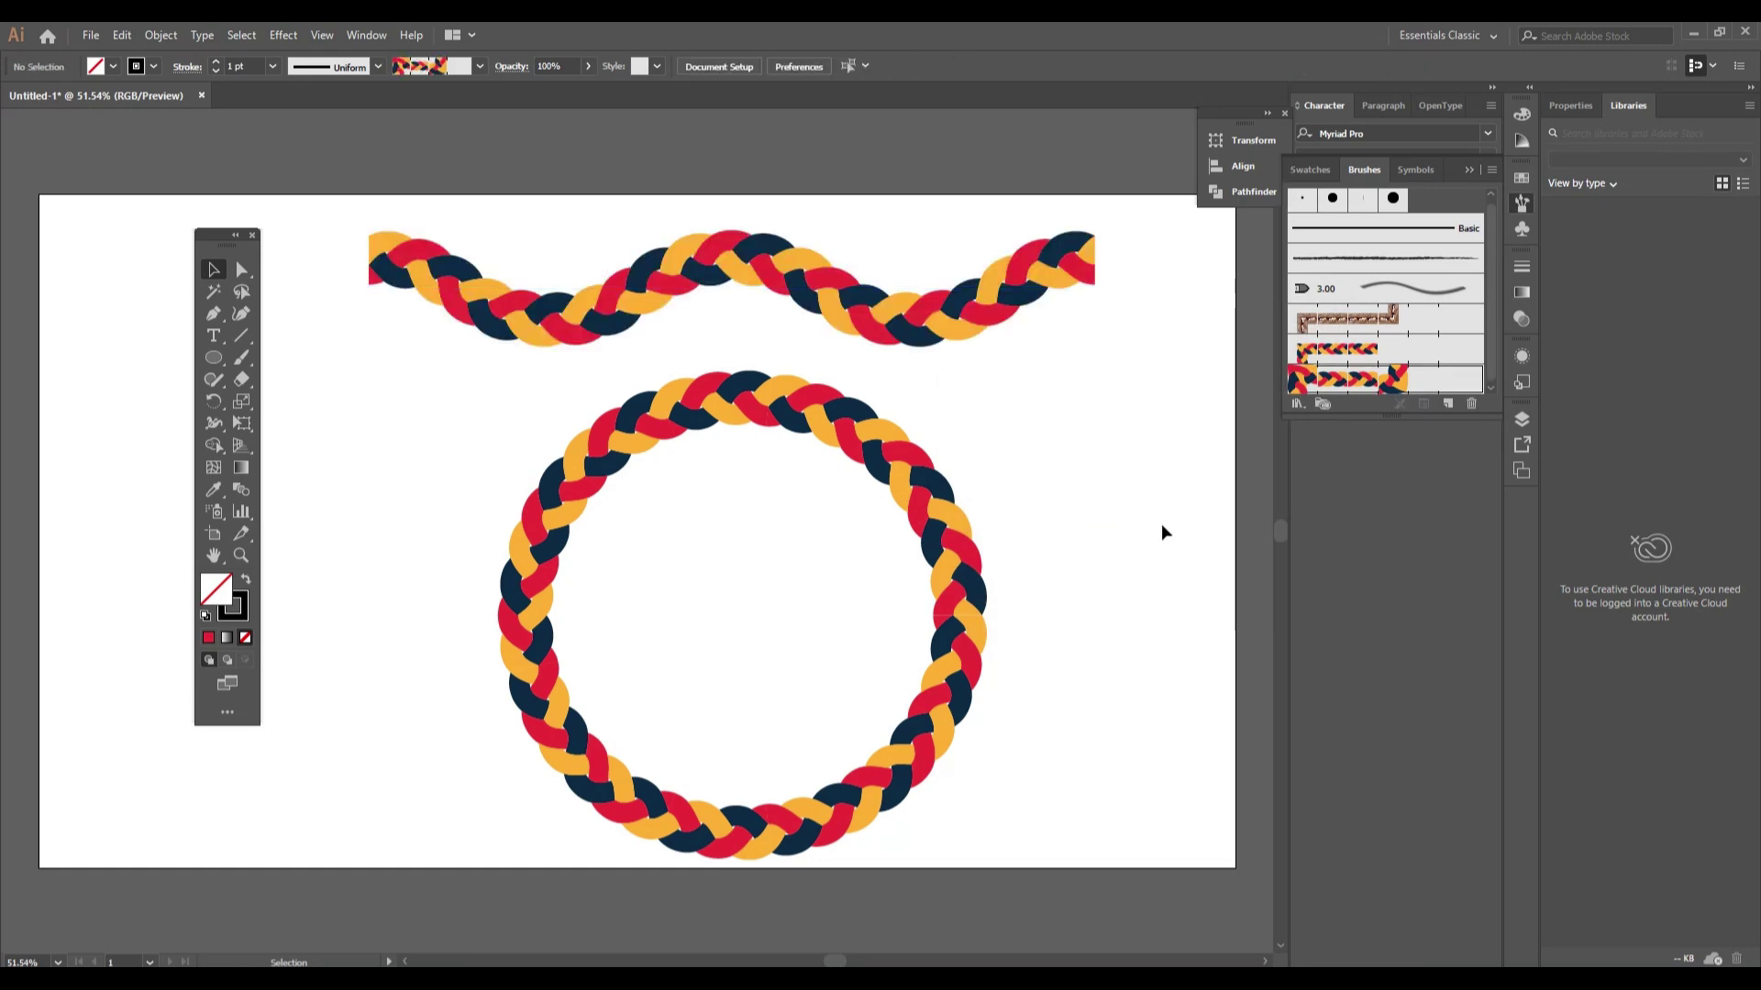